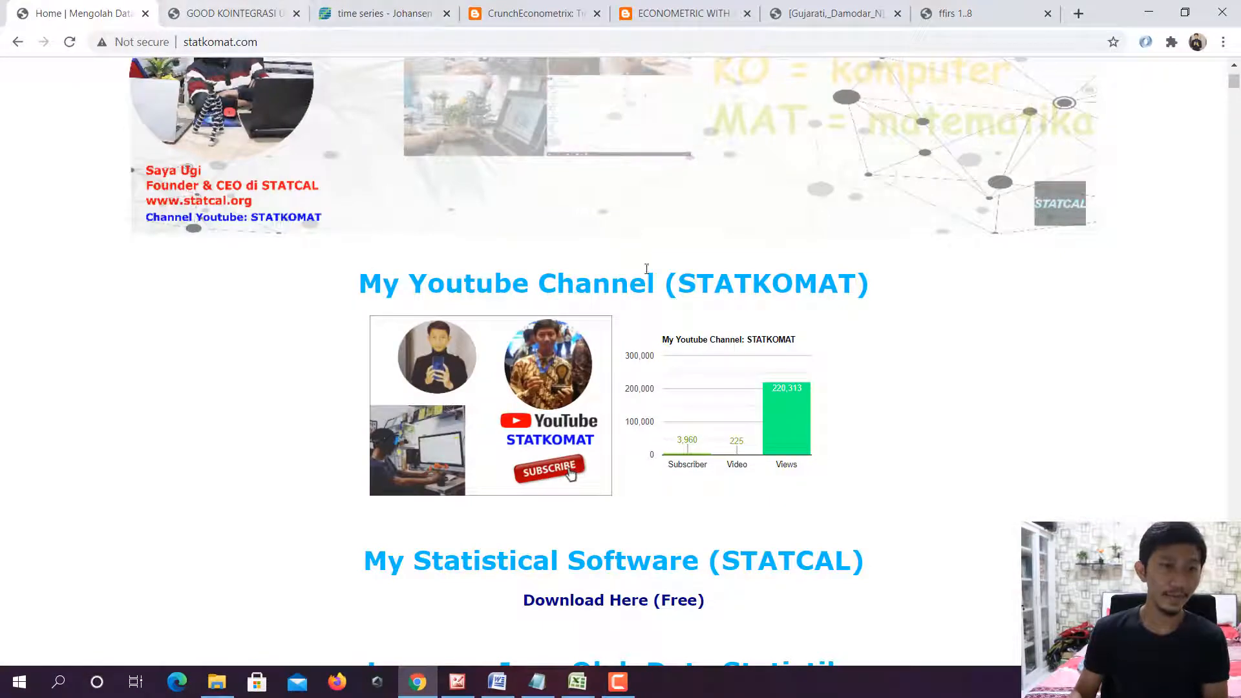
Look through the statkomat.com home page down to the Granger causality test section
mouse_move(1236, 87)
mouse_down()
mouse_move(1238, 99)
mouse_move(1237, 79)
mouse_up()
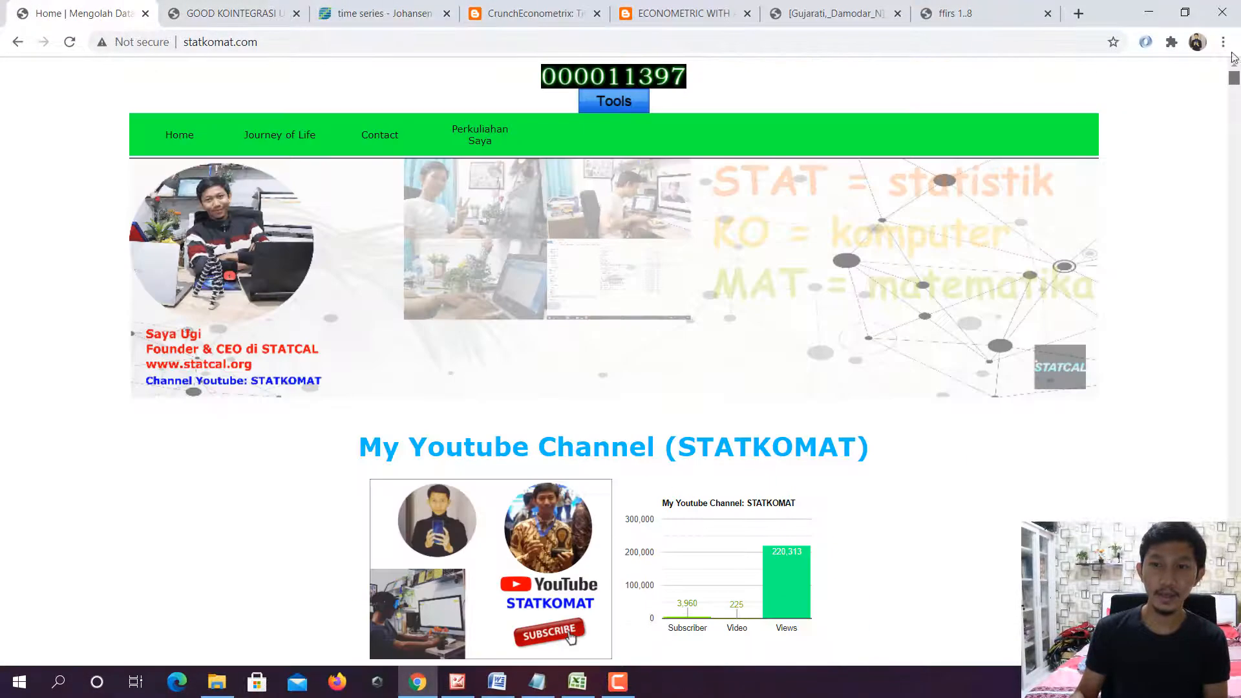
click(185, 39)
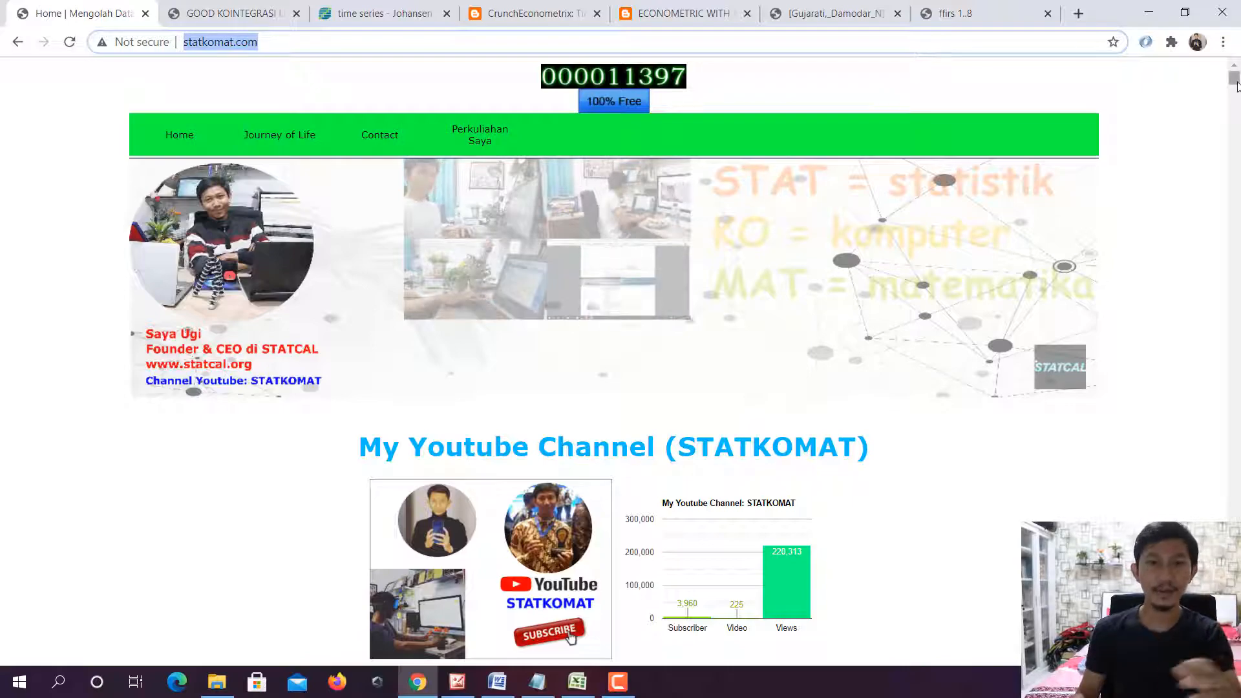
drag(1237, 85, 1237, 556)
scroll(931, 481, down, 10)
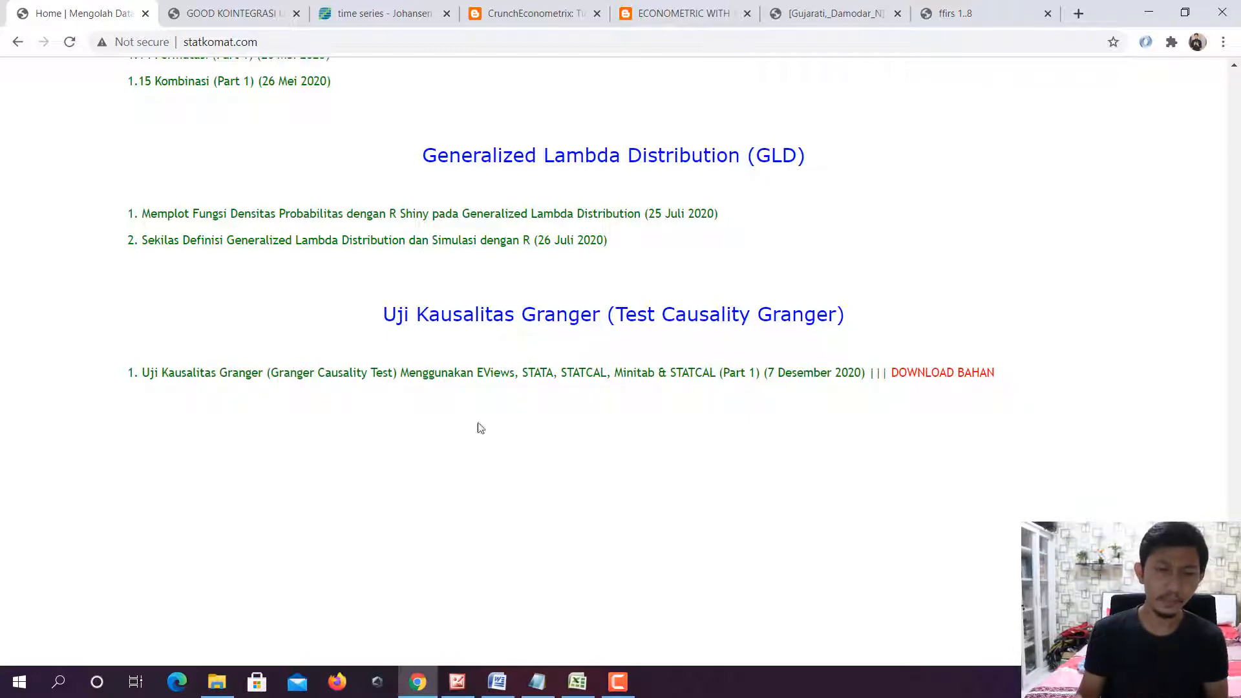
View the article title and abstract on page 1 of GOOD KOINTEGRASI UNTUK CONTOH.pdf in the browser
click(497, 682)
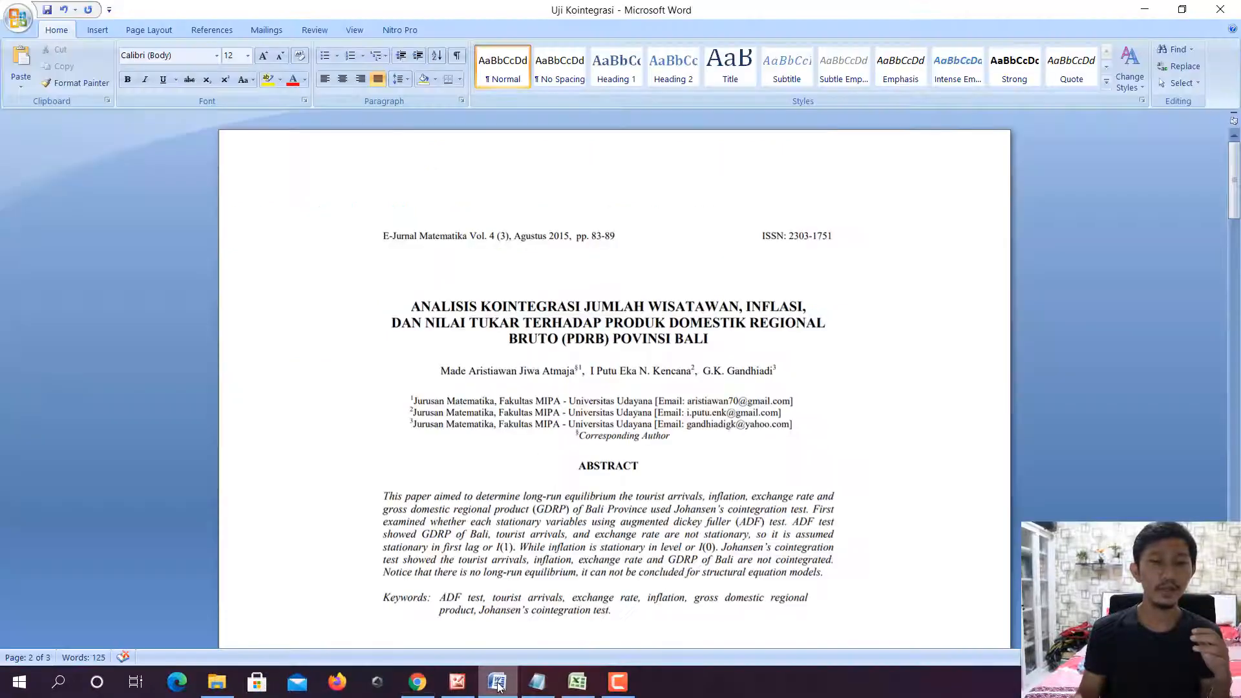
click(418, 682)
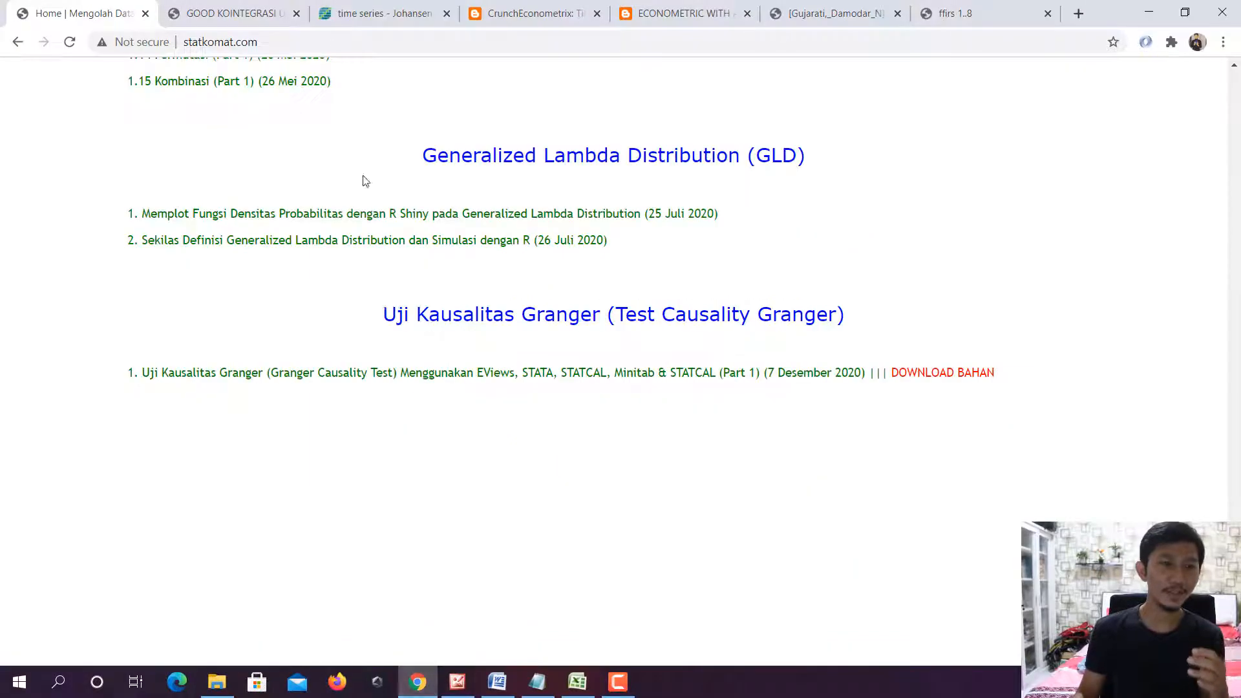
click(241, 9)
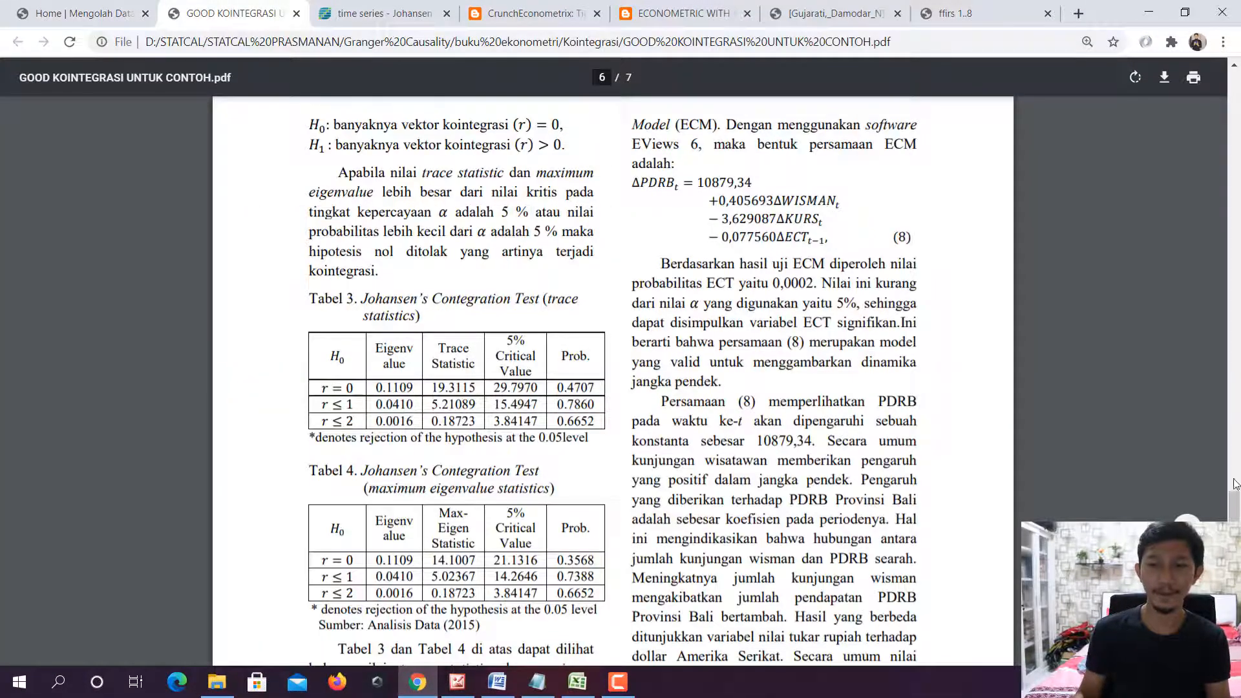
drag(1238, 237, 1236, 71)
scroll(779, 340, up, 2)
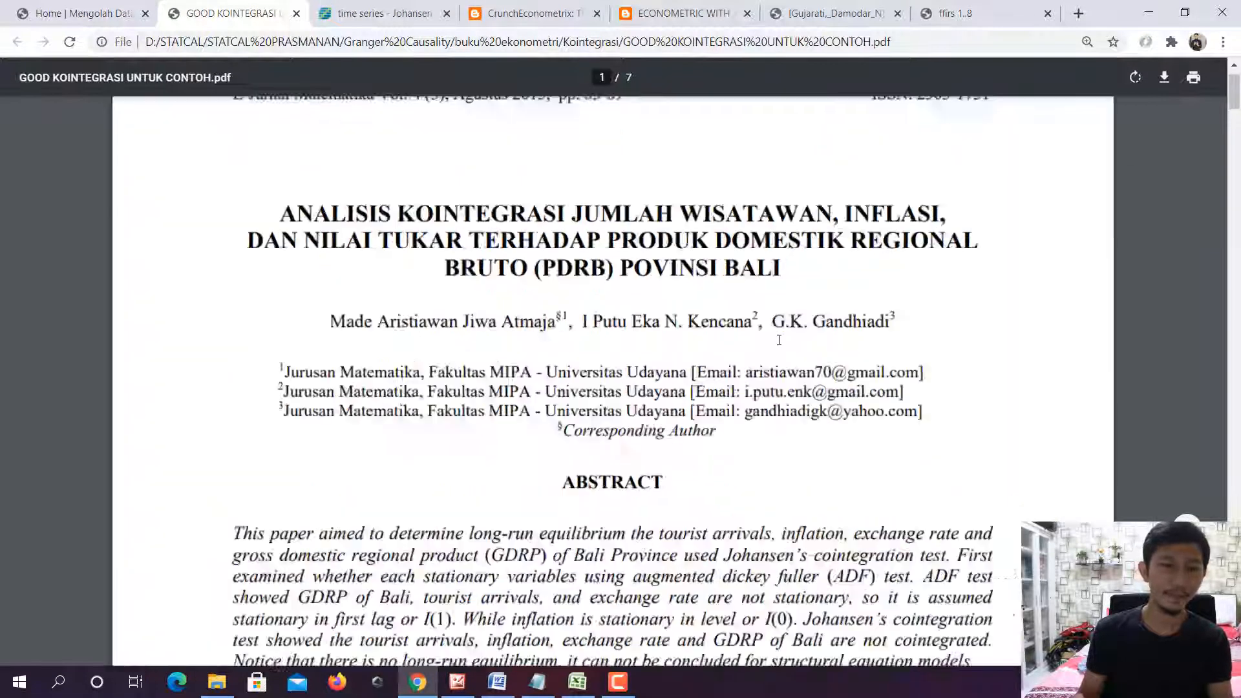
scroll(778, 340, up, 1)
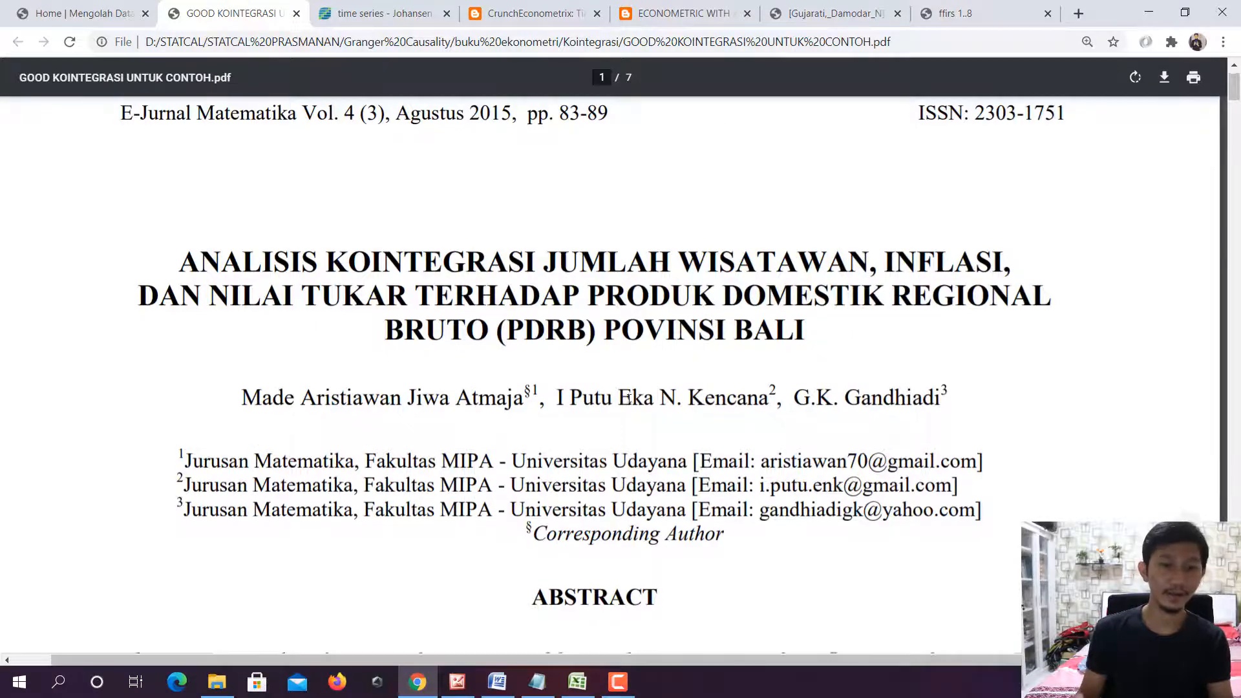
scroll(629, 399, down, 1)
scroll(629, 399, down, 2)
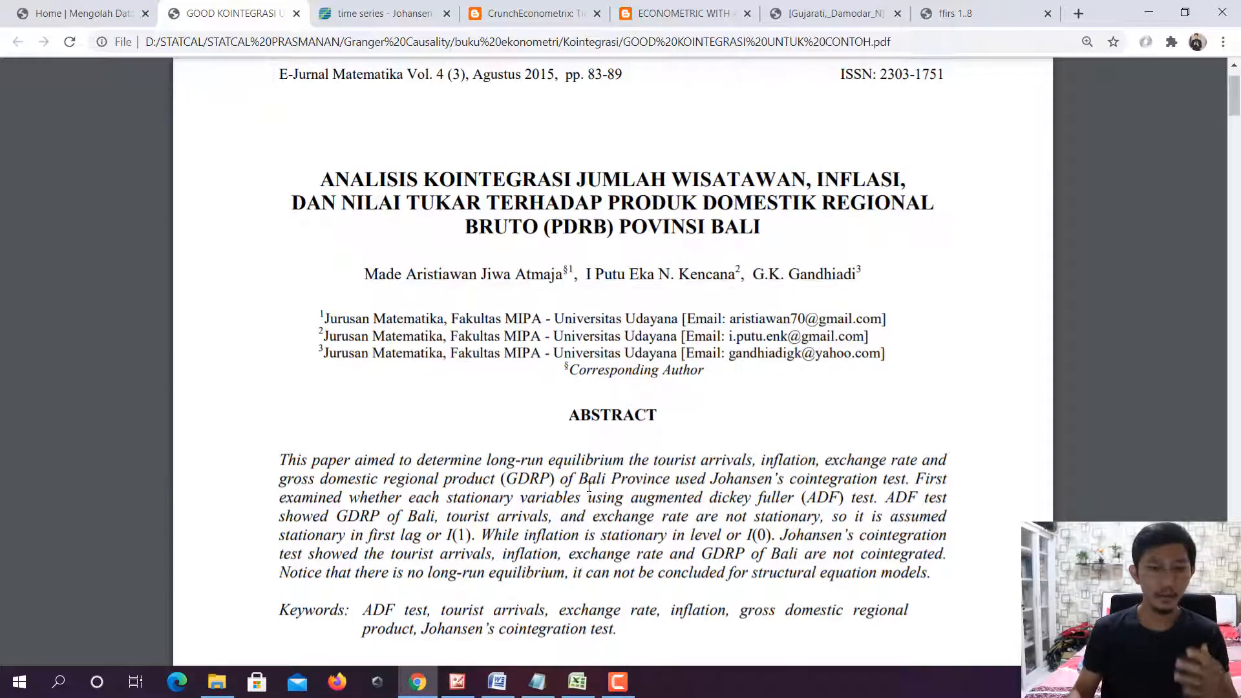
Switch to the Uji Kointegrasi document in Word and select the phrases on the Johansen cointegration test and the long-run relationship for reading
click(497, 681)
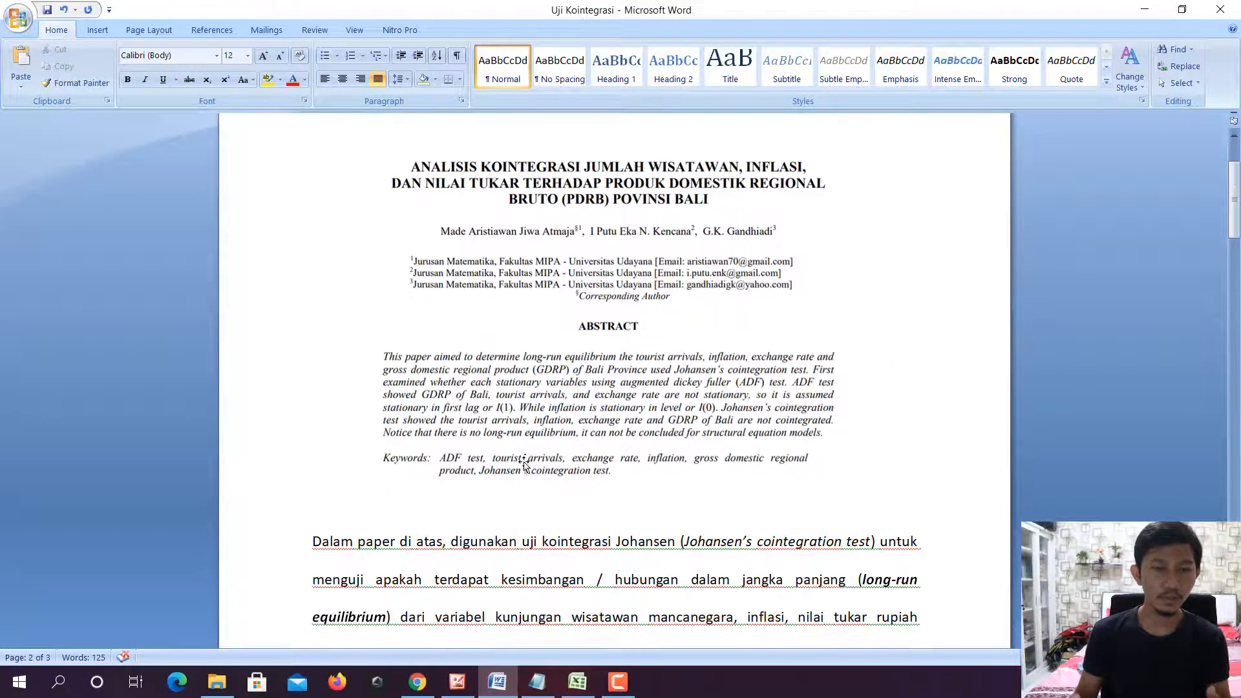
scroll(526, 462, down, 2)
scroll(540, 443, up, 2)
scroll(540, 443, down, 8)
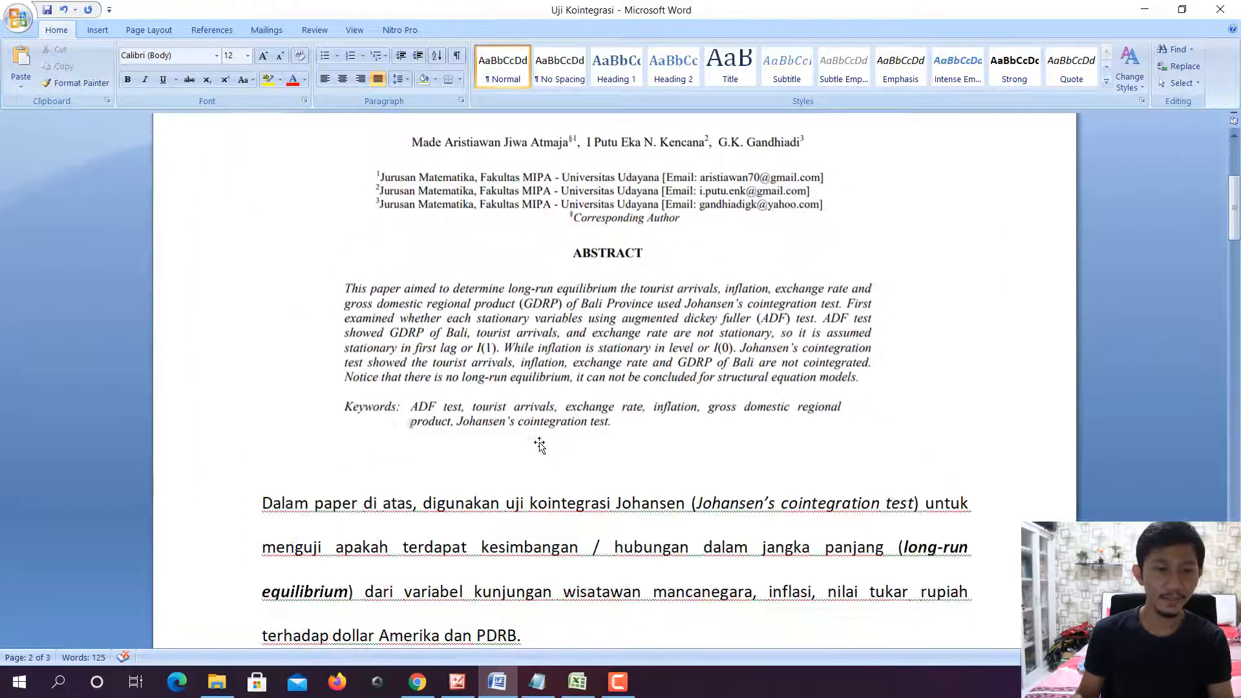
scroll(481, 346, up, 1)
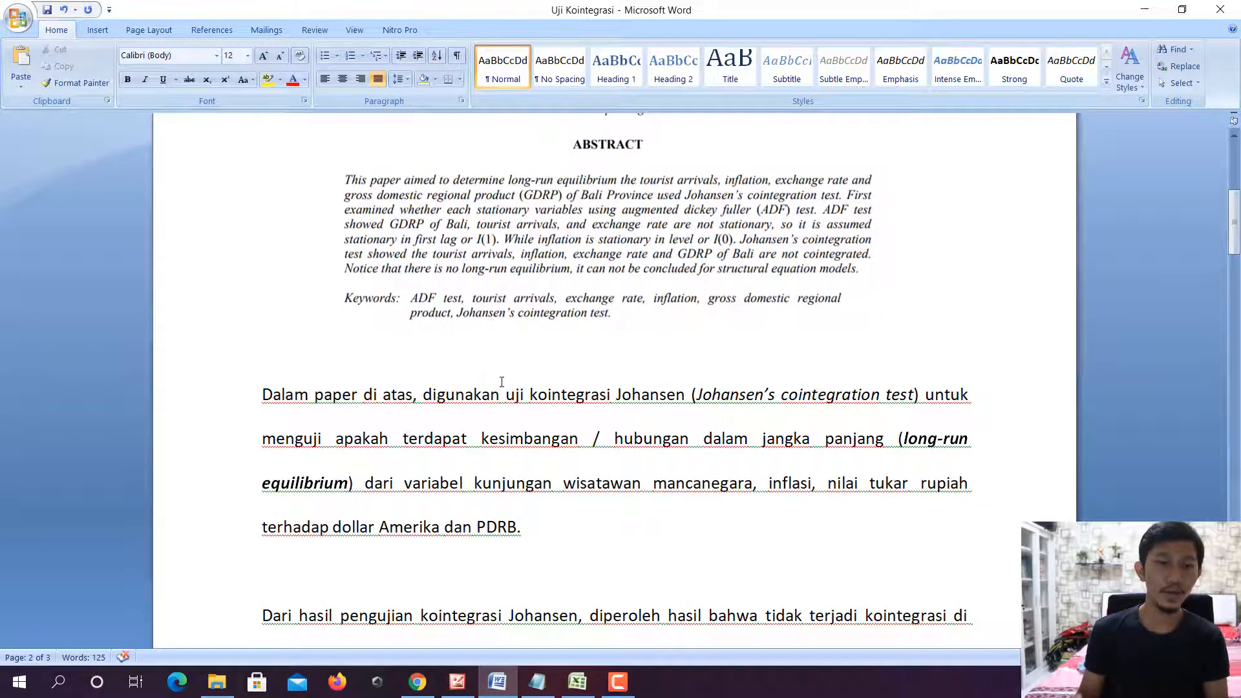
scroll(529, 404, up, 1)
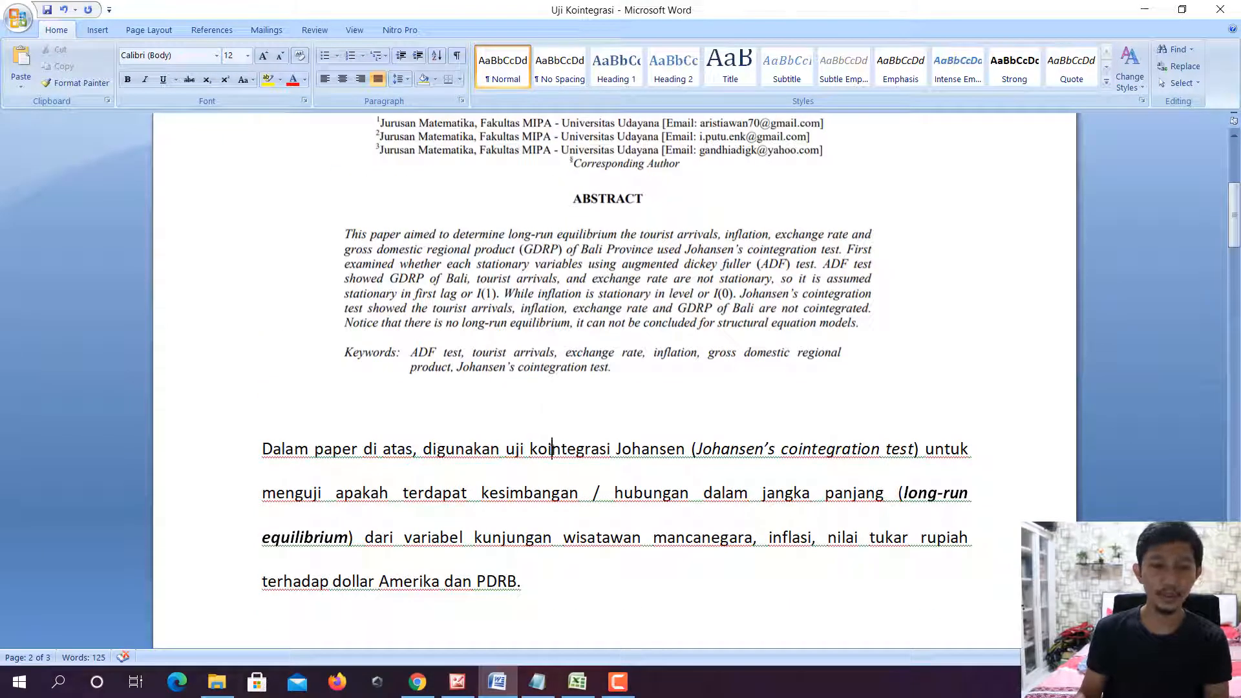
drag(550, 449, 671, 456)
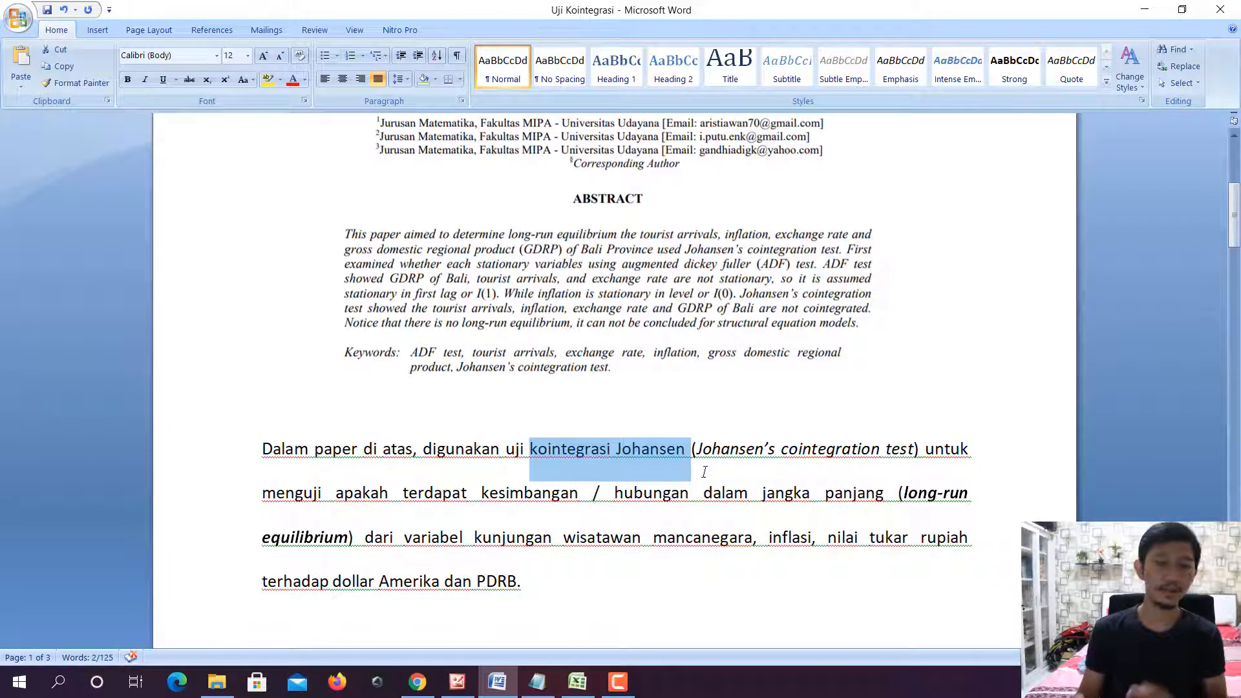
click(402, 492)
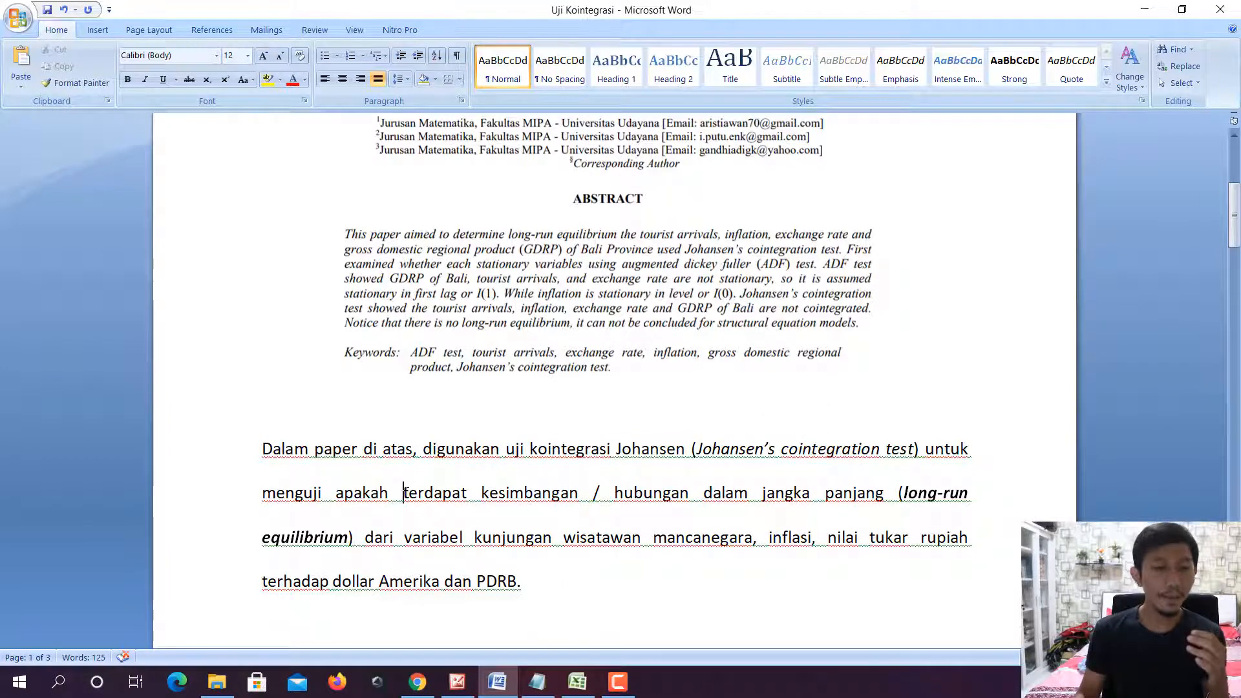
drag(381, 492, 857, 514)
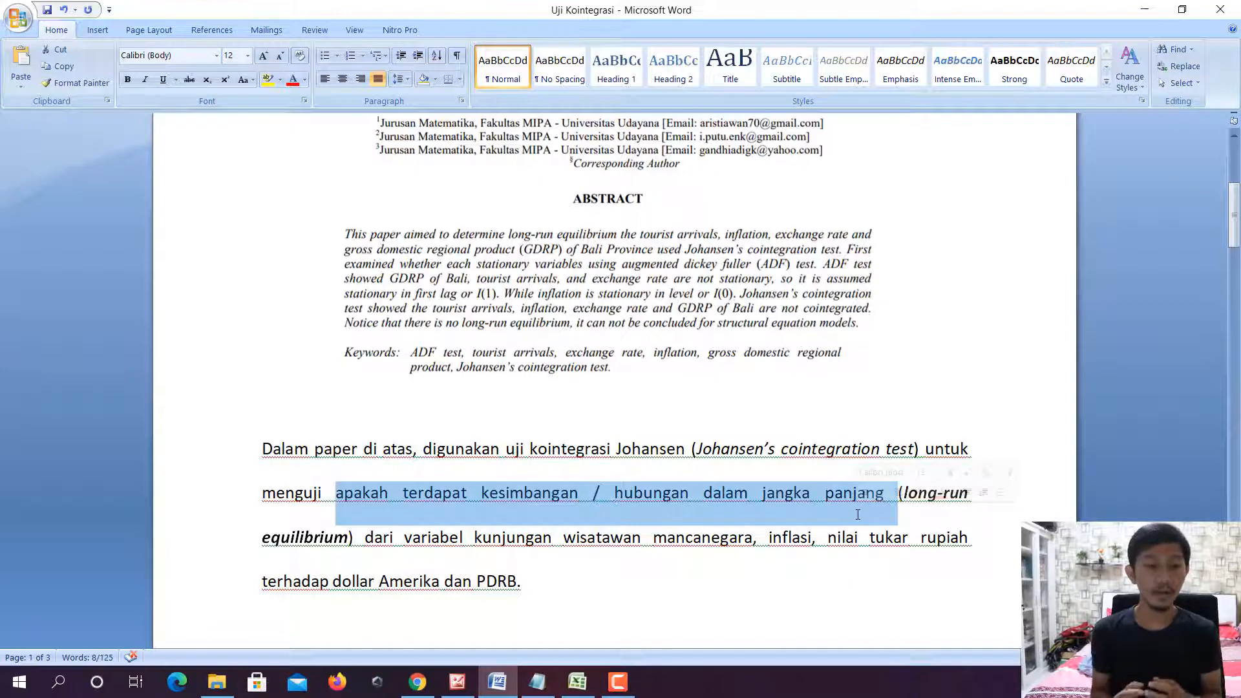
click(570, 560)
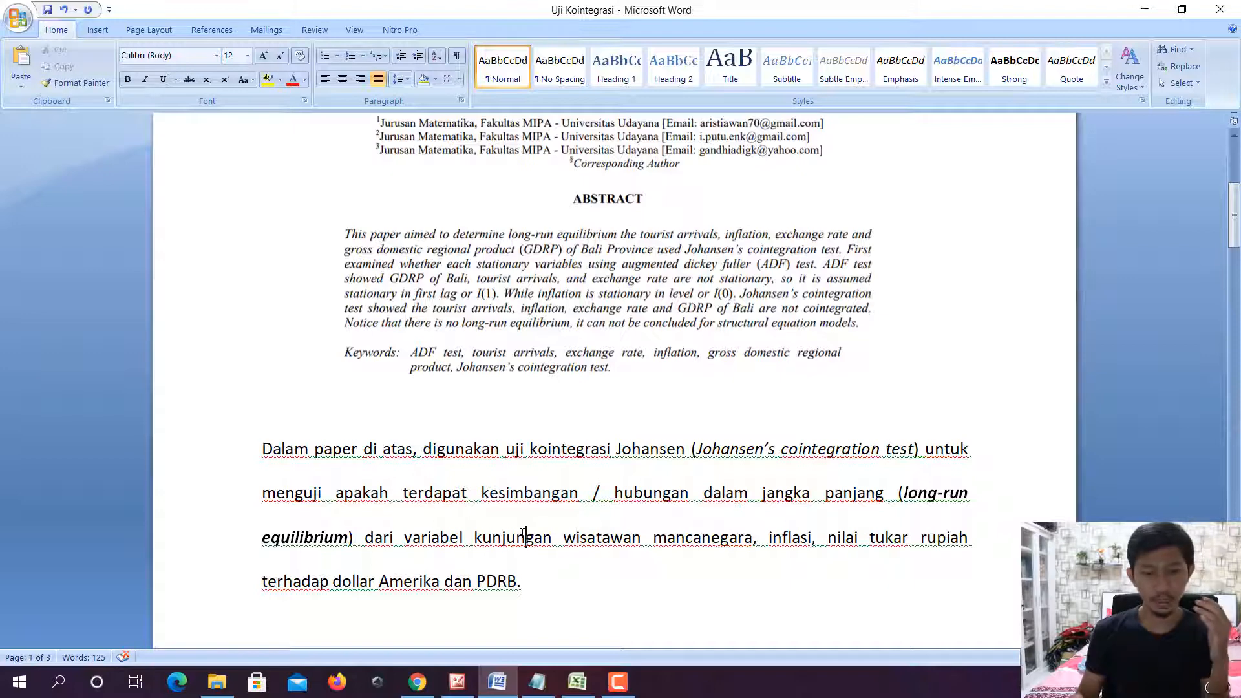
Examine the tested variables in the first paragraph, selecting the text from "kunjungan wisatawan mancanegara" to "PDRB"
drag(514, 536, 816, 545)
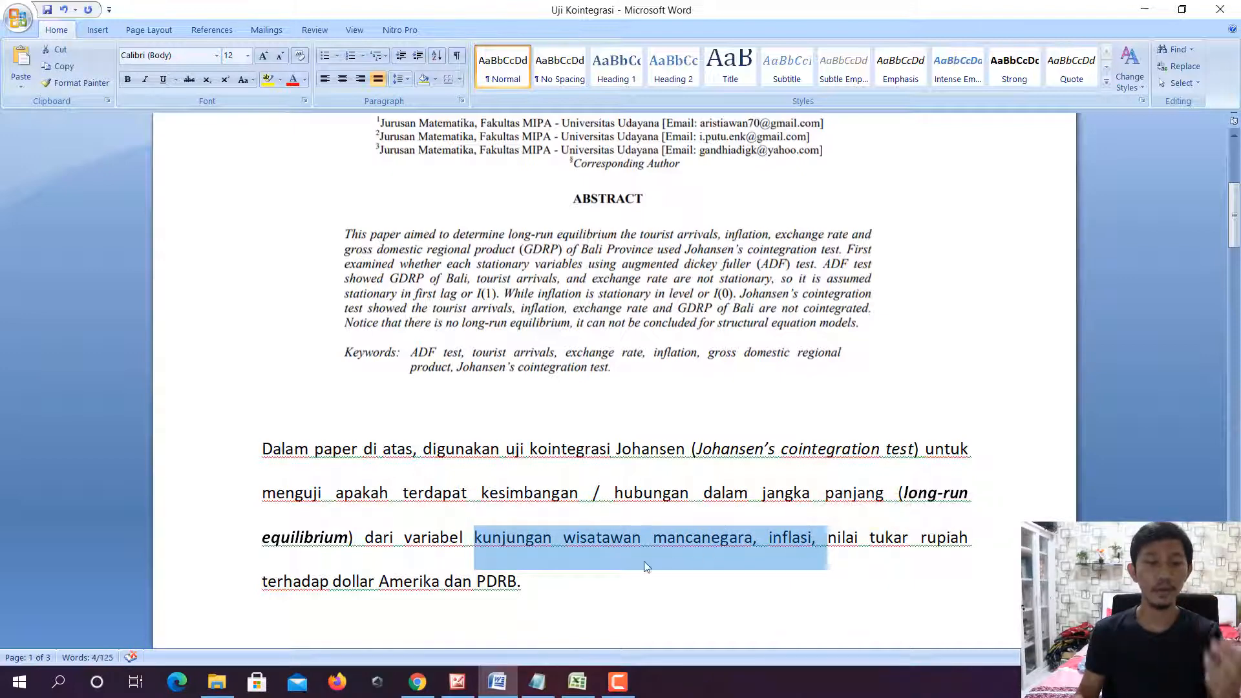
drag(516, 585, 464, 594)
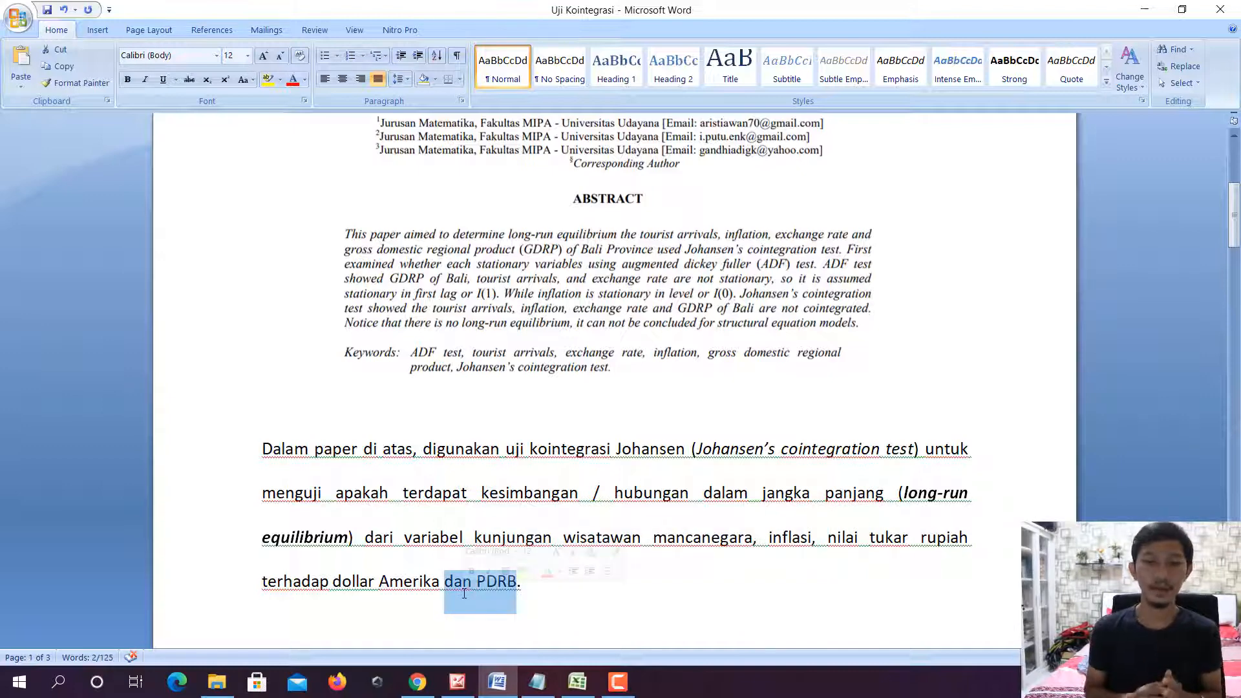
scroll(504, 529, up, 6)
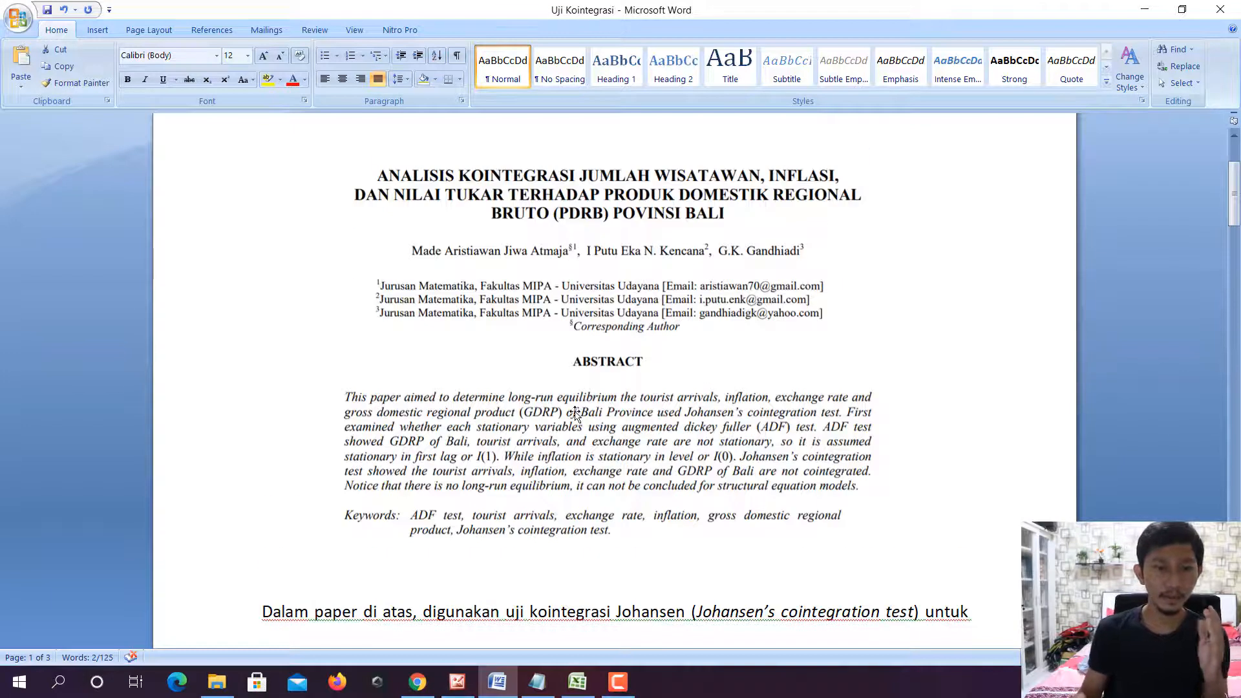
scroll(576, 414, down, 3)
scroll(575, 414, down, 3)
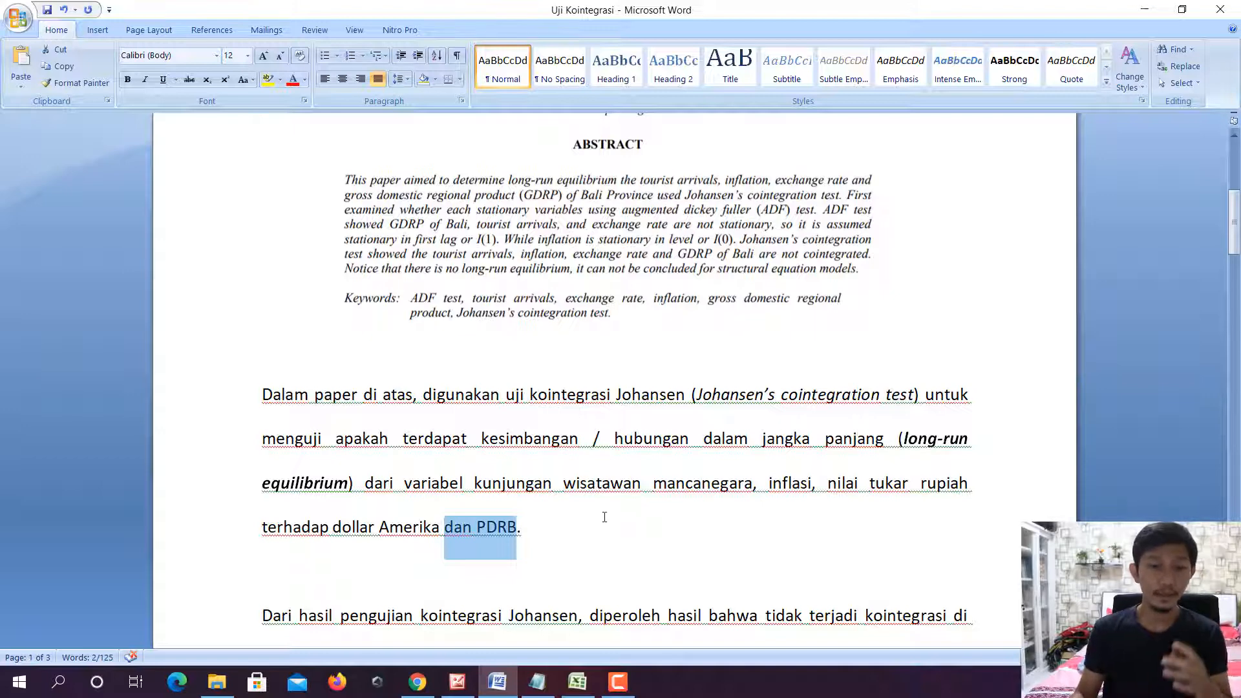
drag(604, 517, 545, 507)
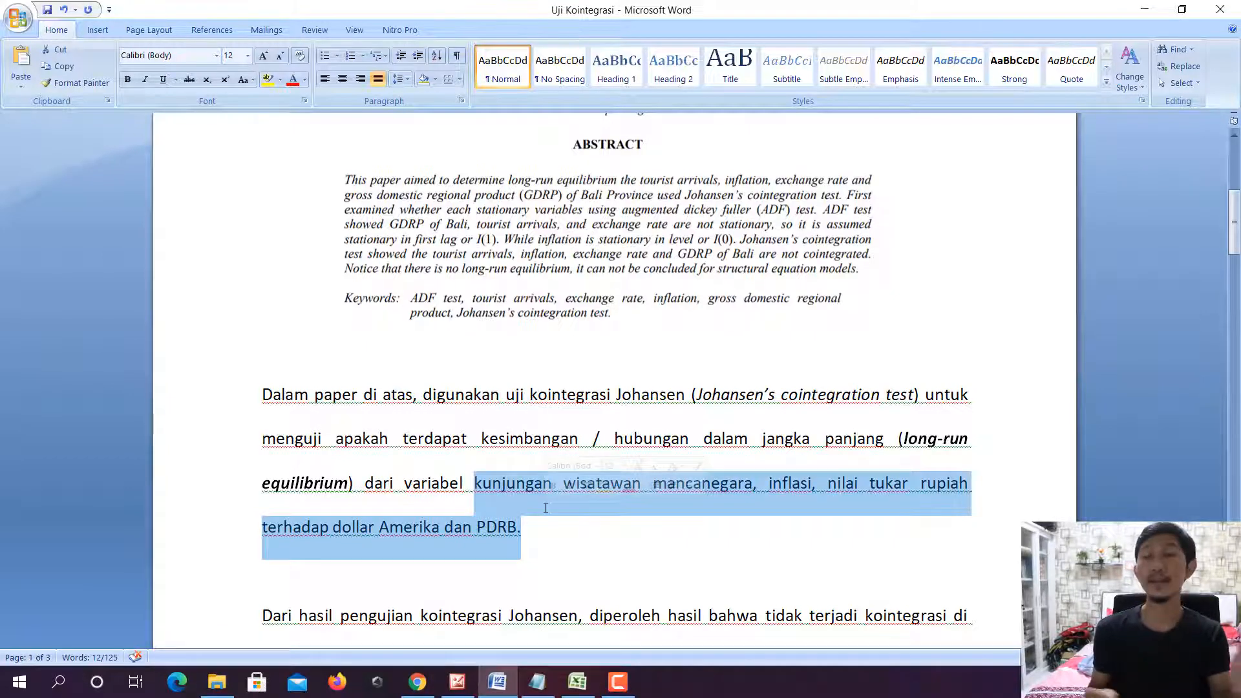
click(545, 481)
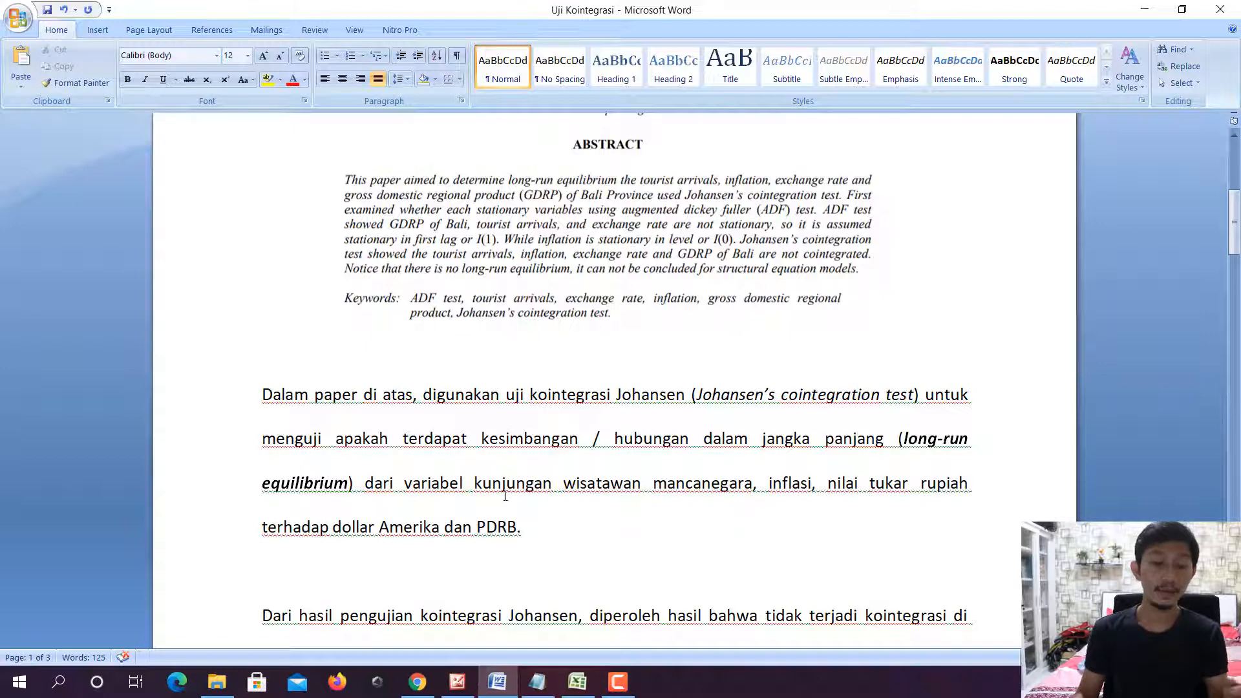
drag(534, 537, 486, 508)
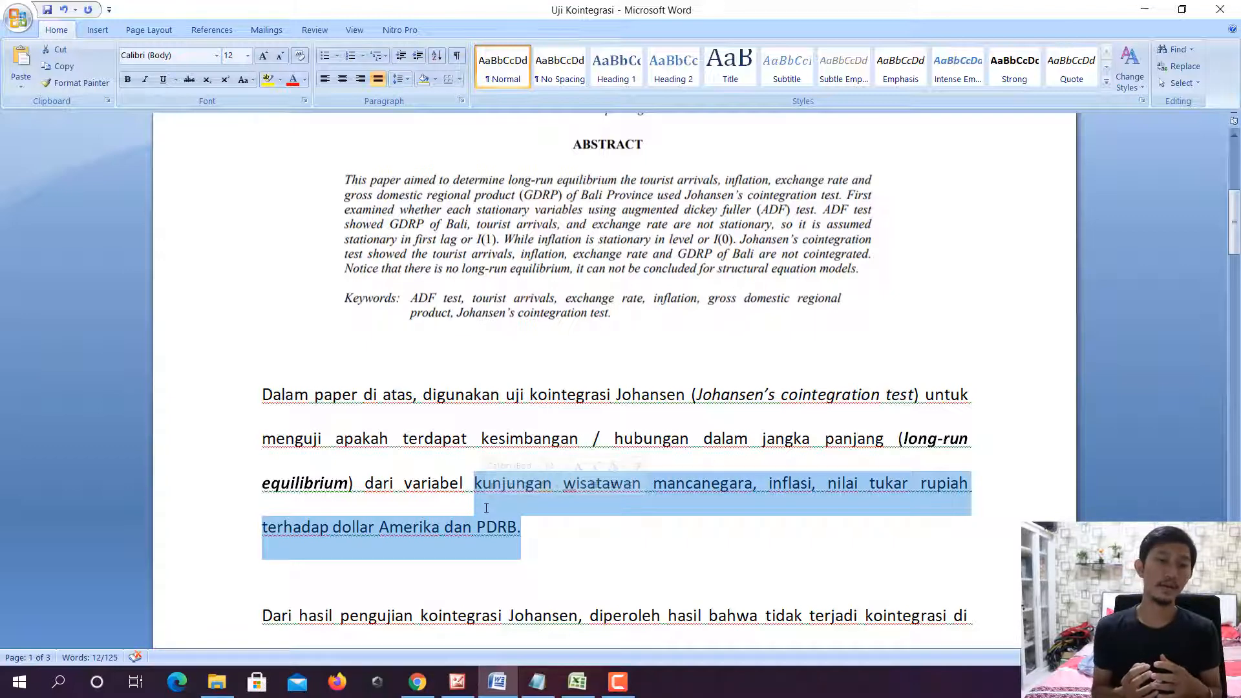
click(673, 439)
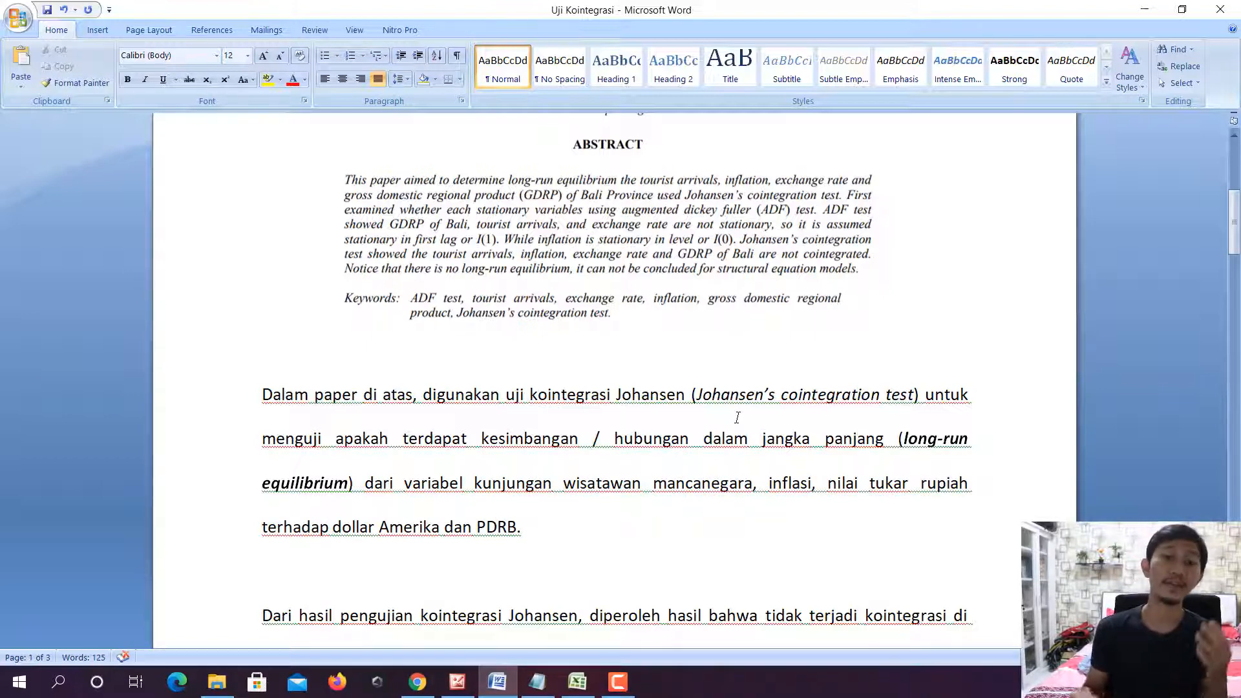
Review the pasted picture of the article's title, abstract and keywords above the first paragraph
scroll(764, 362, up, 3)
click(695, 357)
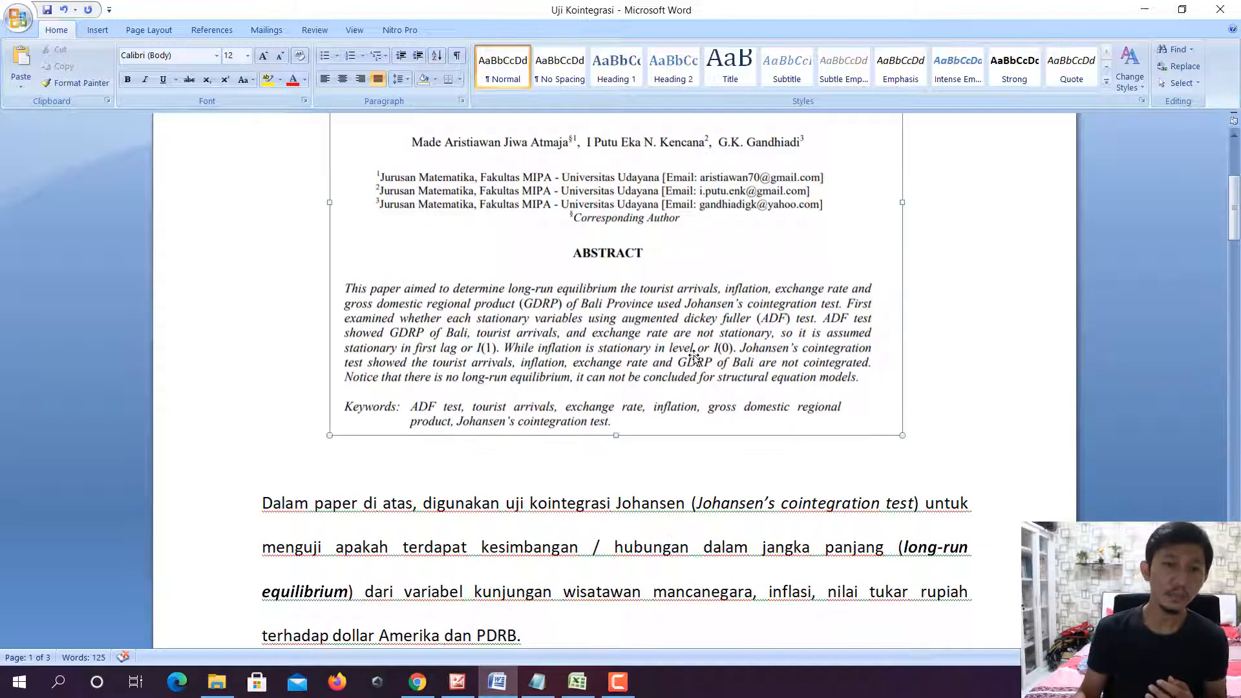
scroll(702, 365, up, 2)
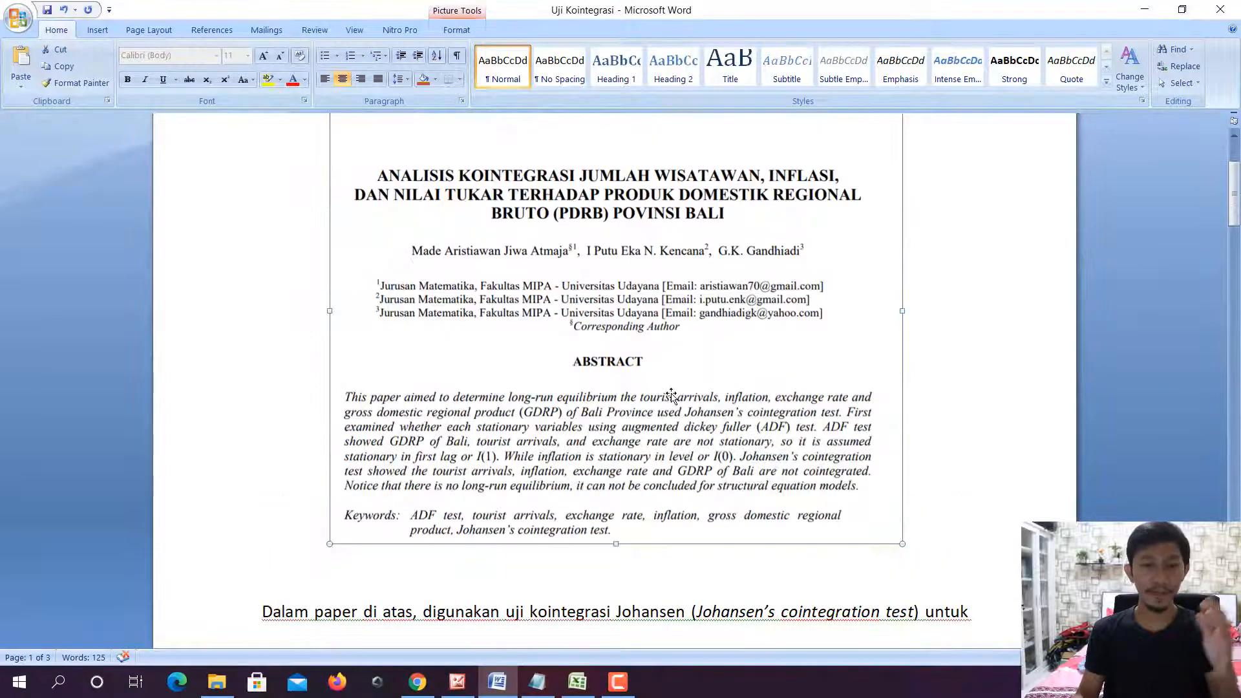
scroll(671, 395, down, 2)
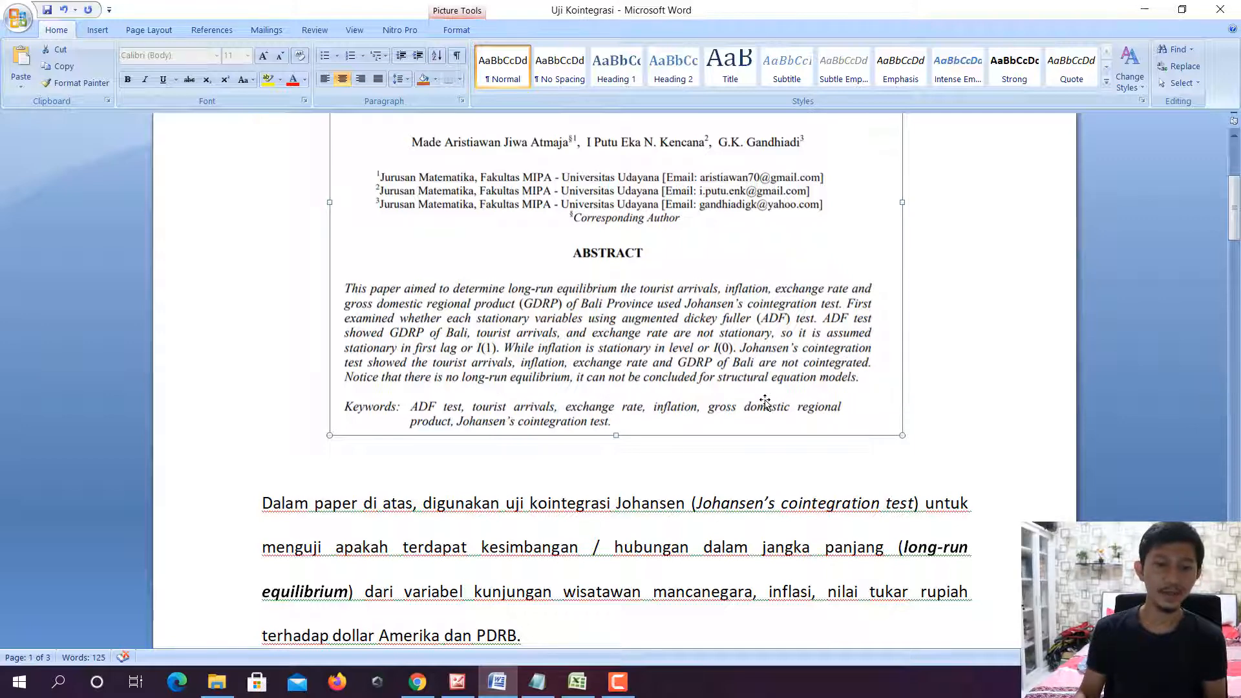
scroll(766, 401, down, 1)
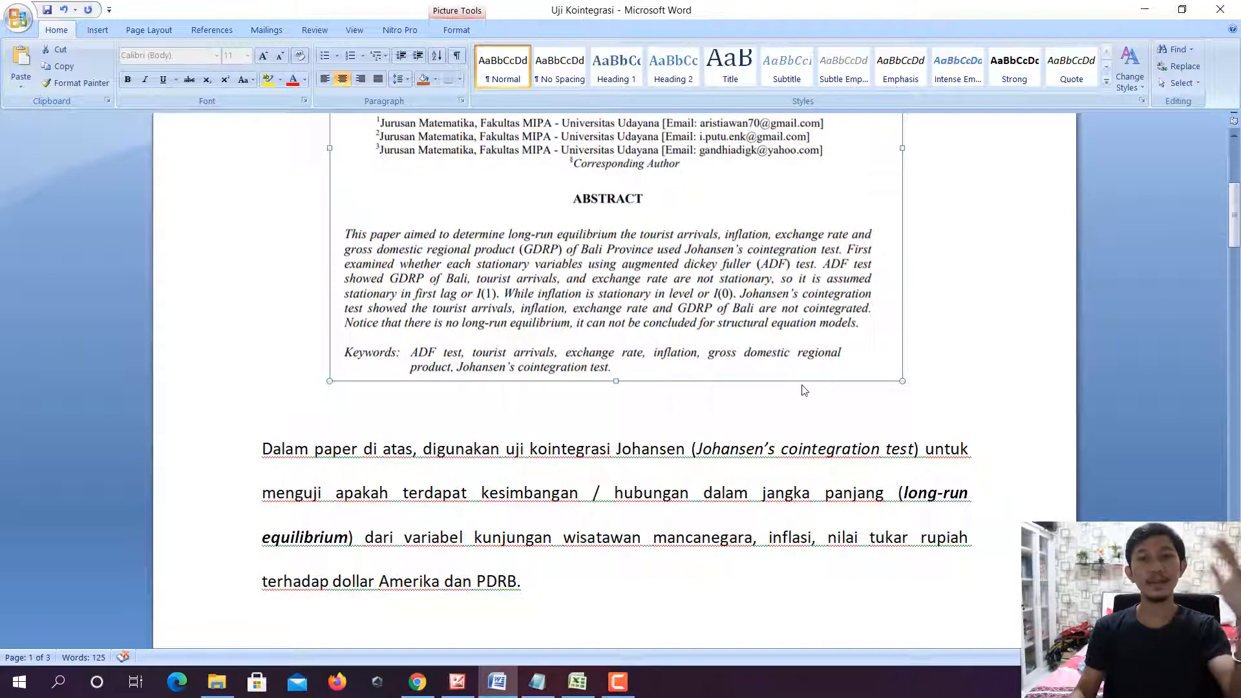
Read the second paragraph on the Johansen test results, selecting its key phrases on cointegration and the long-run relationship
scroll(553, 361, down, 6)
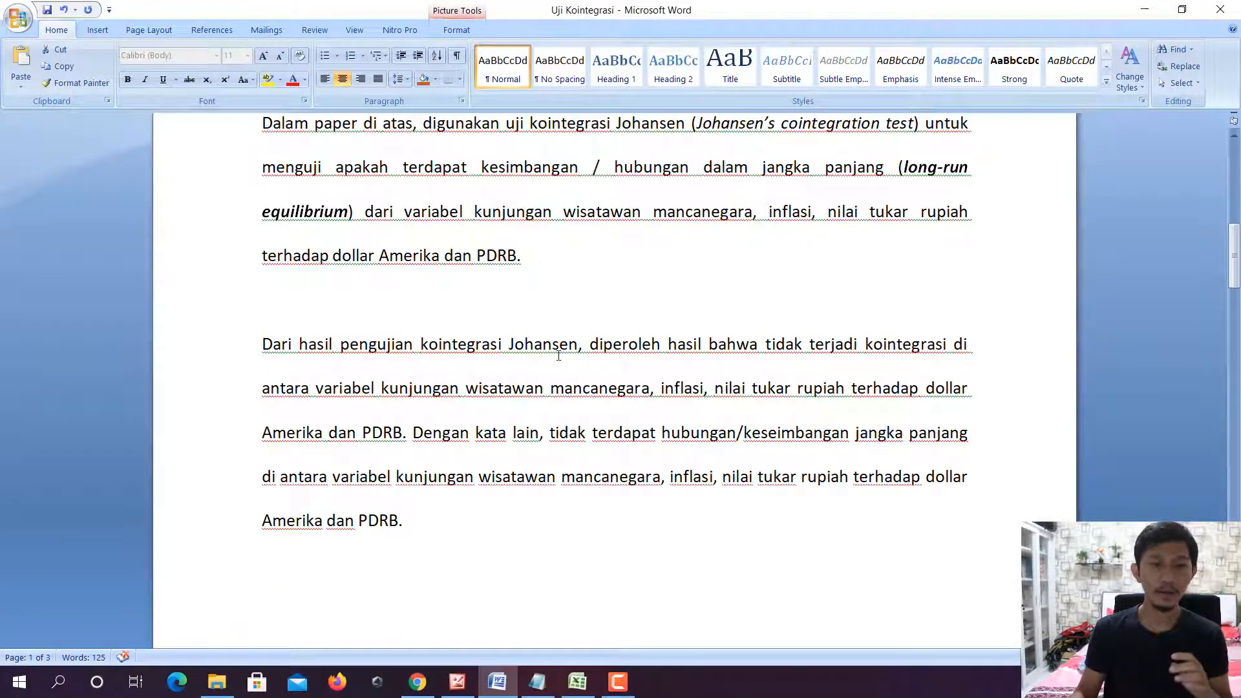
drag(312, 349, 534, 342)
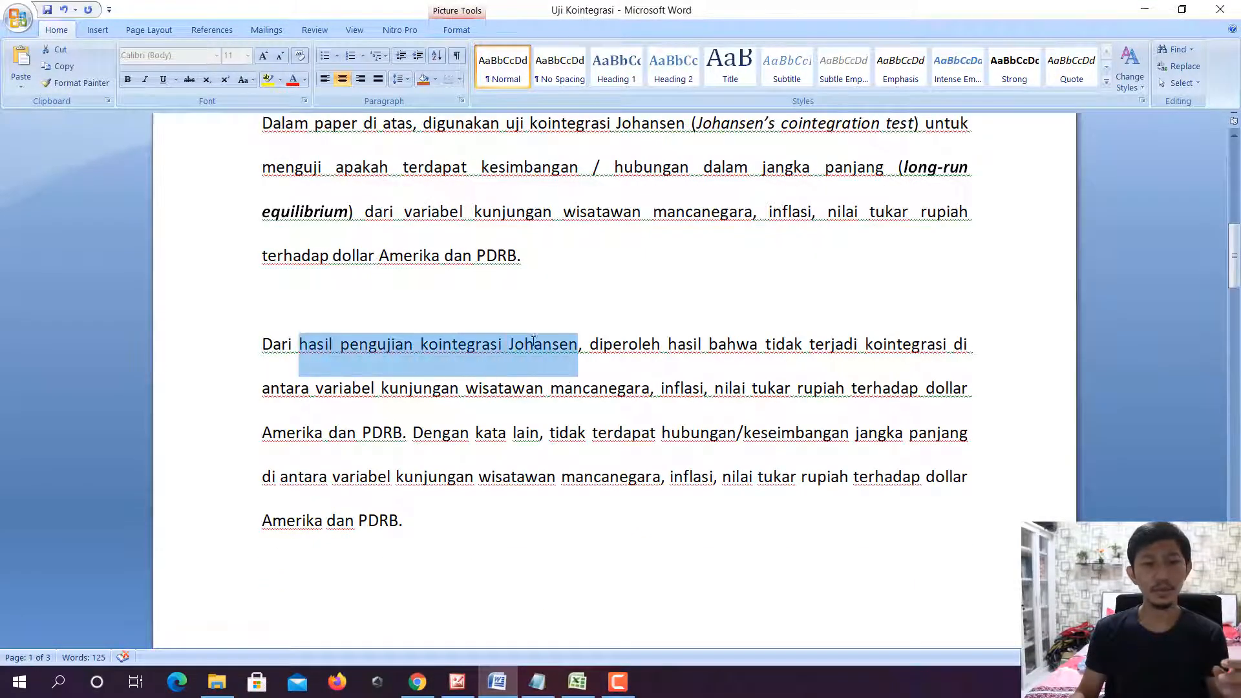
drag(665, 347, 779, 350)
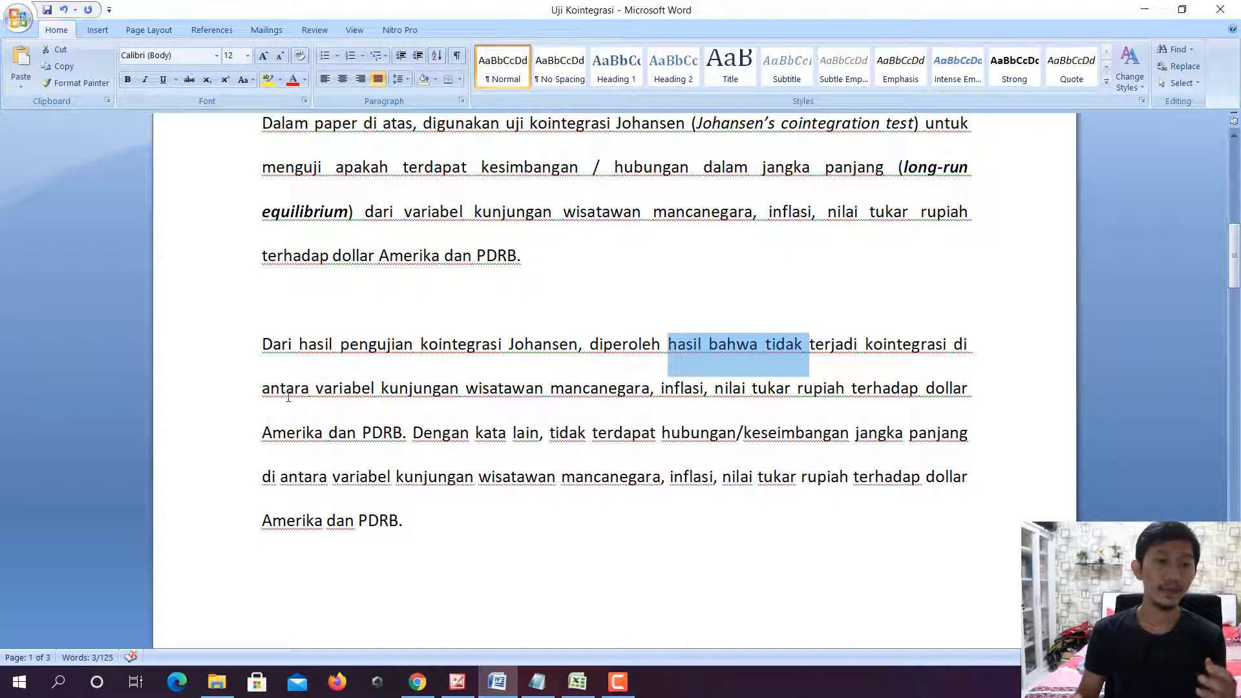
drag(287, 388, 506, 397)
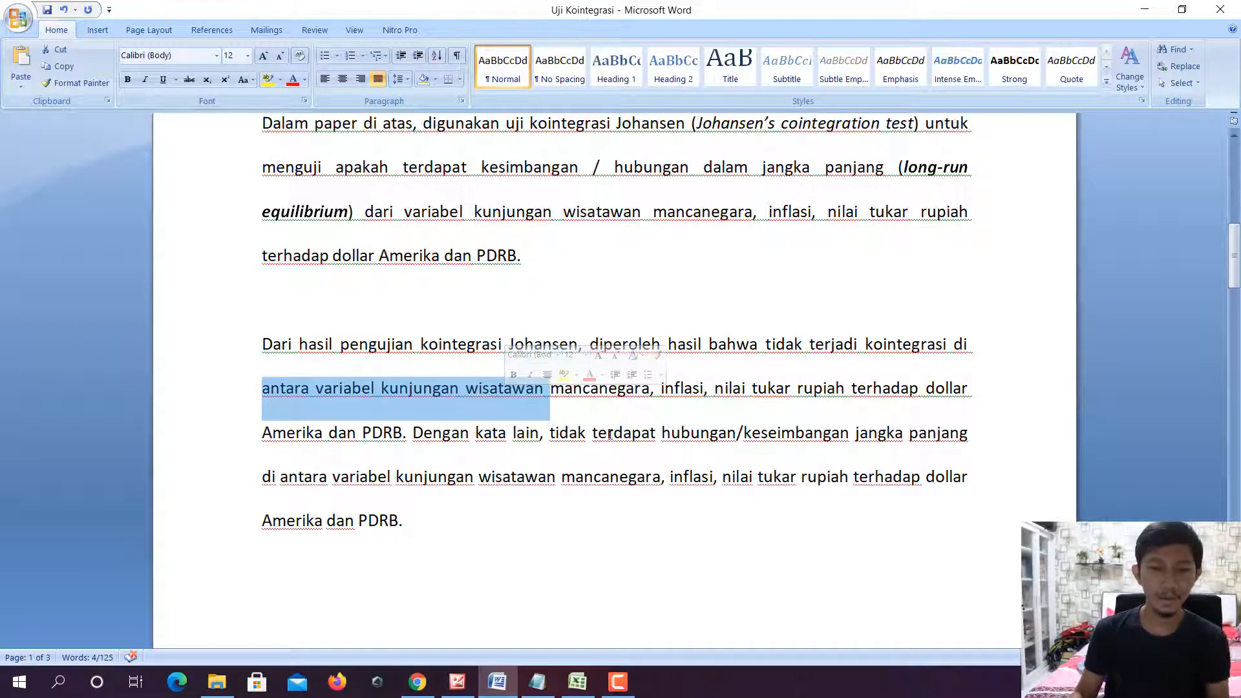
drag(600, 433, 576, 472)
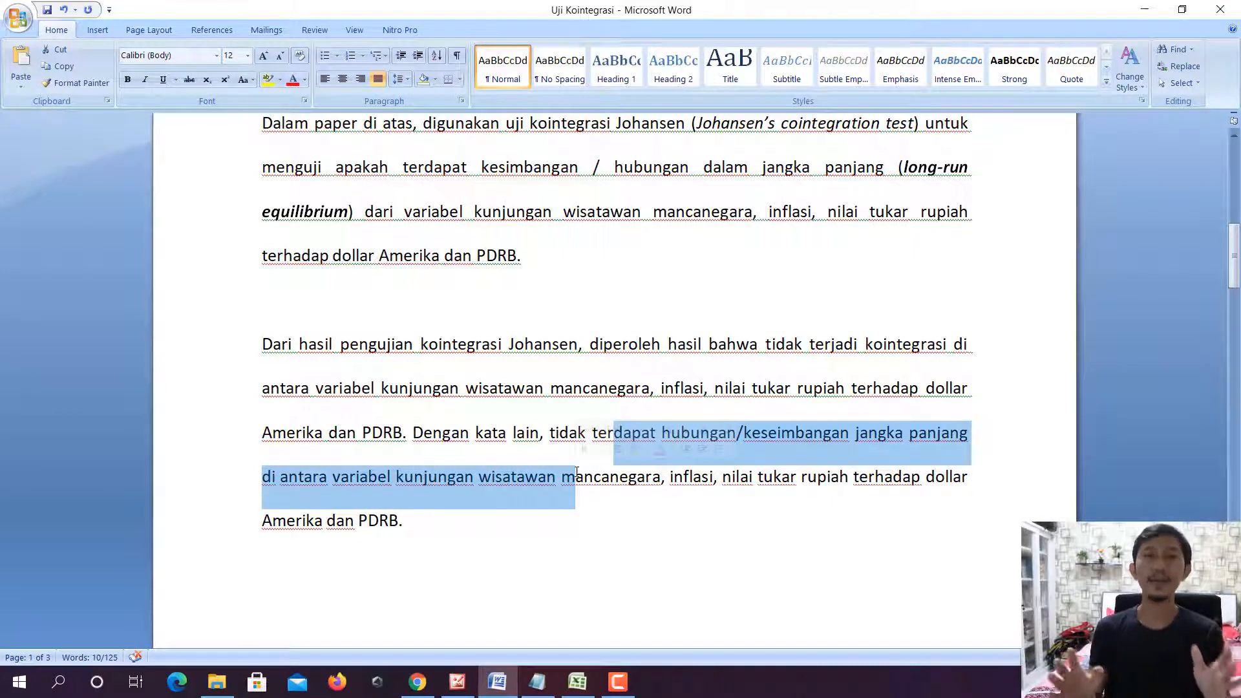
scroll(753, 452, up, 8)
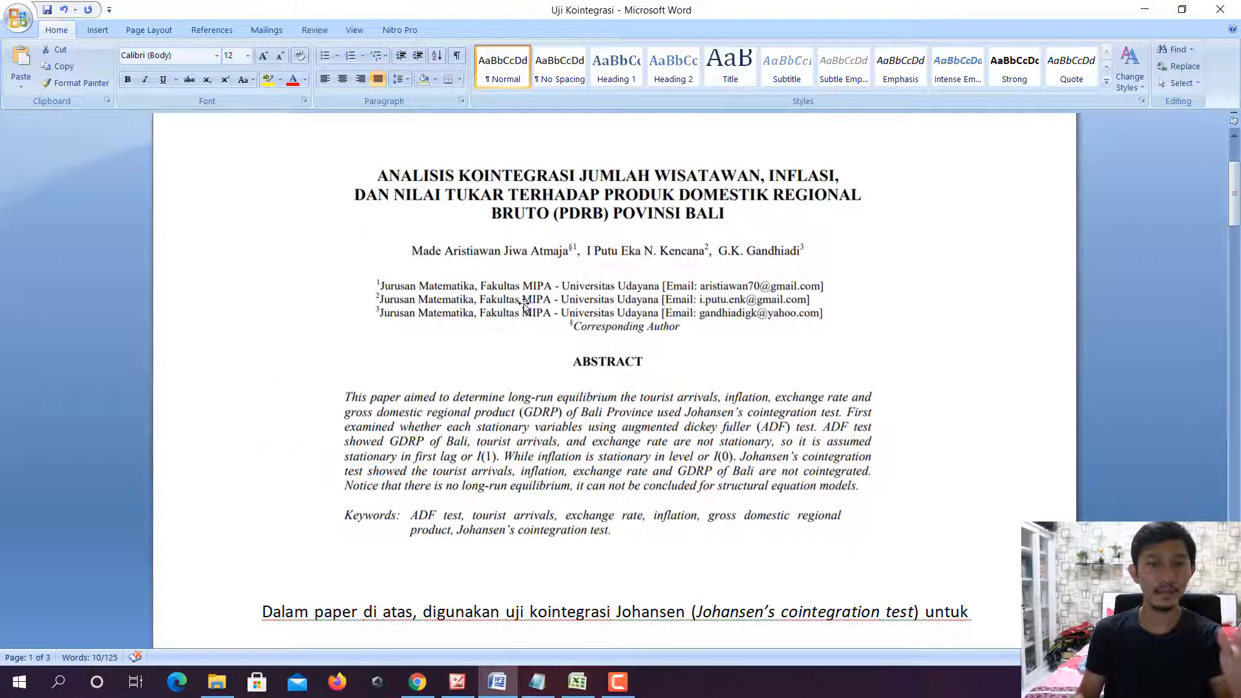
Read the paragraph on the following page about deciding on cointegration from the Trace Statistic, Max-Eigen Statistic and probability value
scroll(553, 326, down, 15)
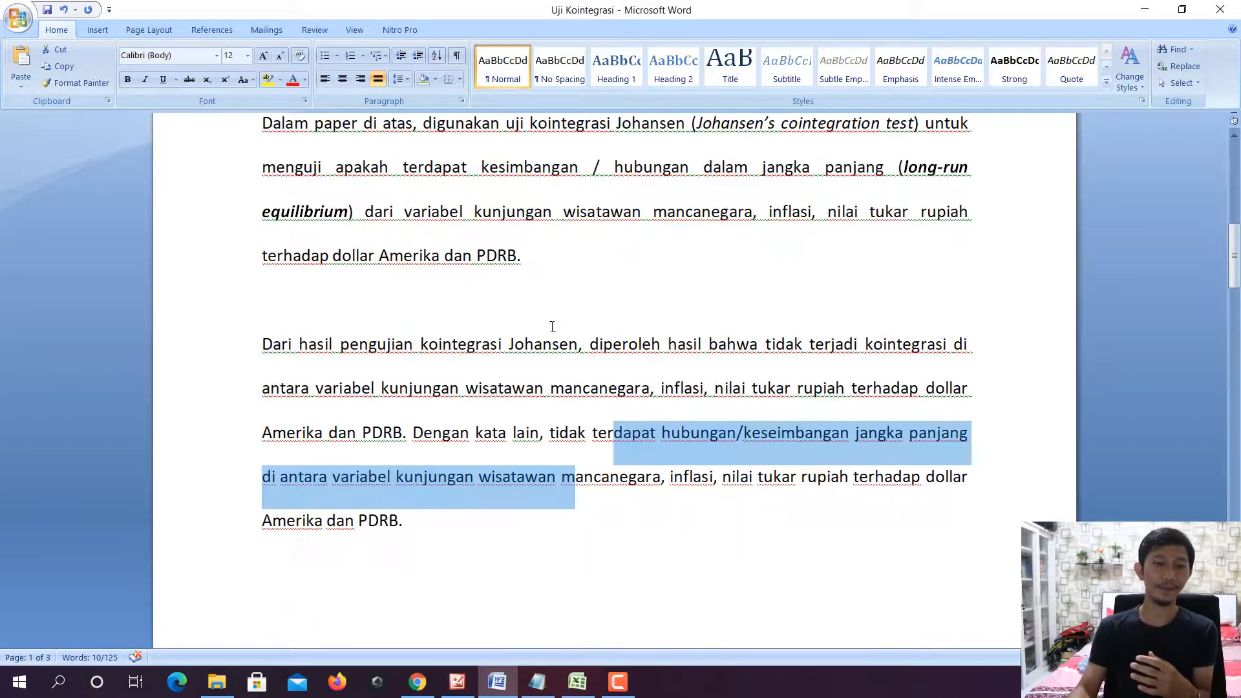
scroll(552, 327, down, 3)
scroll(556, 323, up, 6)
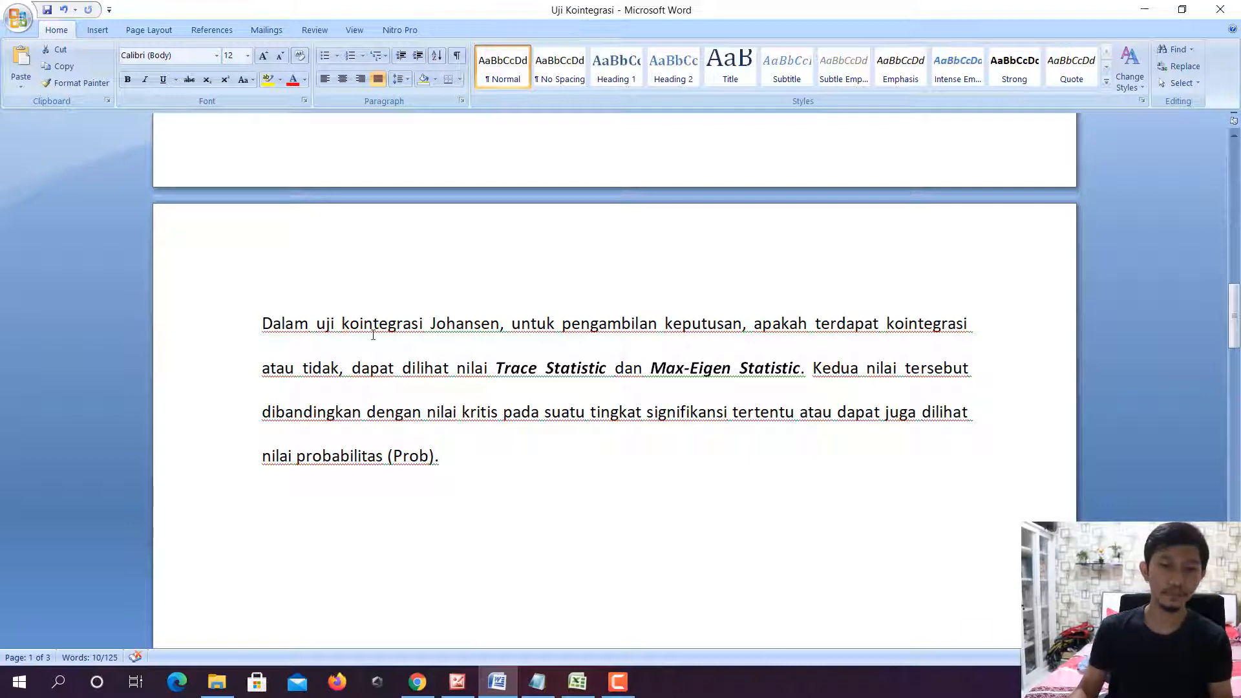
scroll(379, 332, down, 10)
Switch to the Contoh Data (2) workbook in Excel and examine the PDRB and Kesempatan Kerja columns, selecting their headings
click(1145, 9)
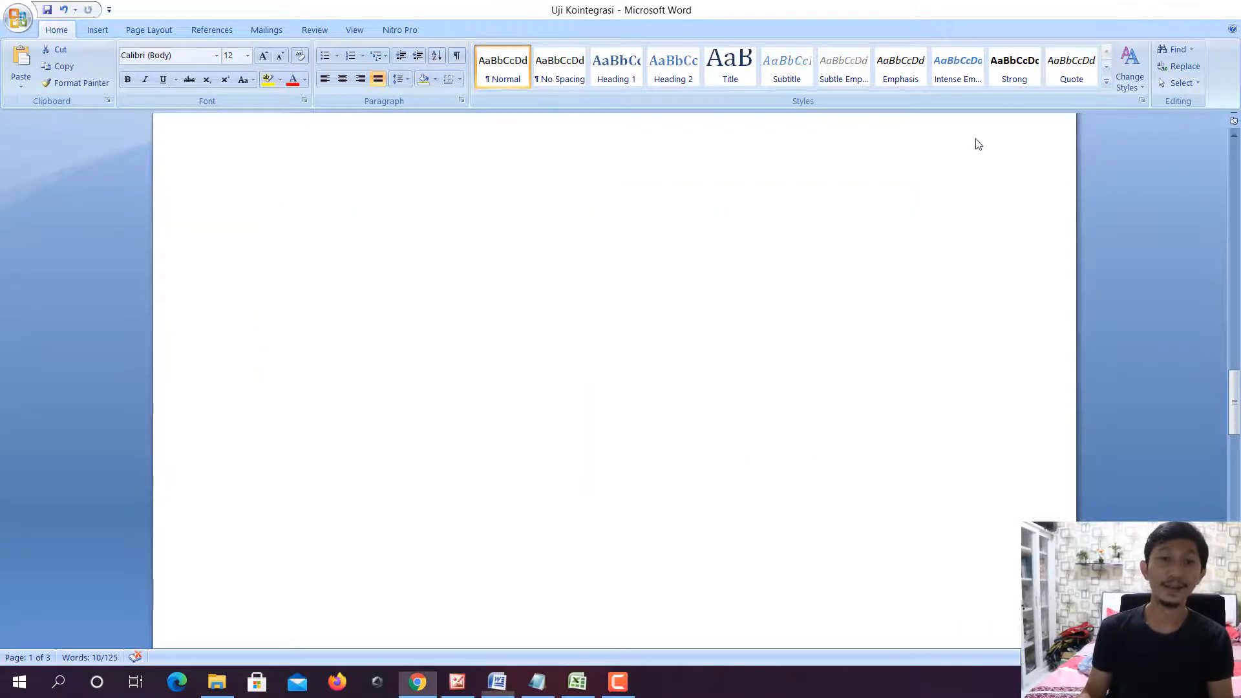
click(1148, 11)
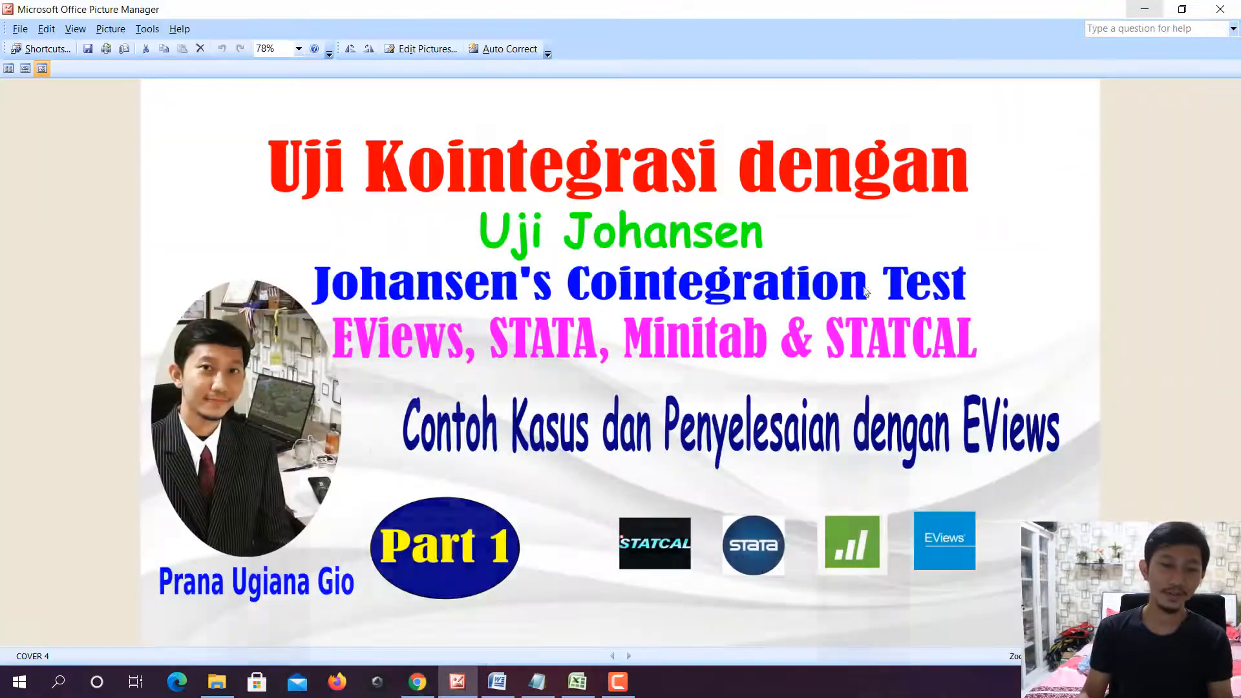
click(579, 684)
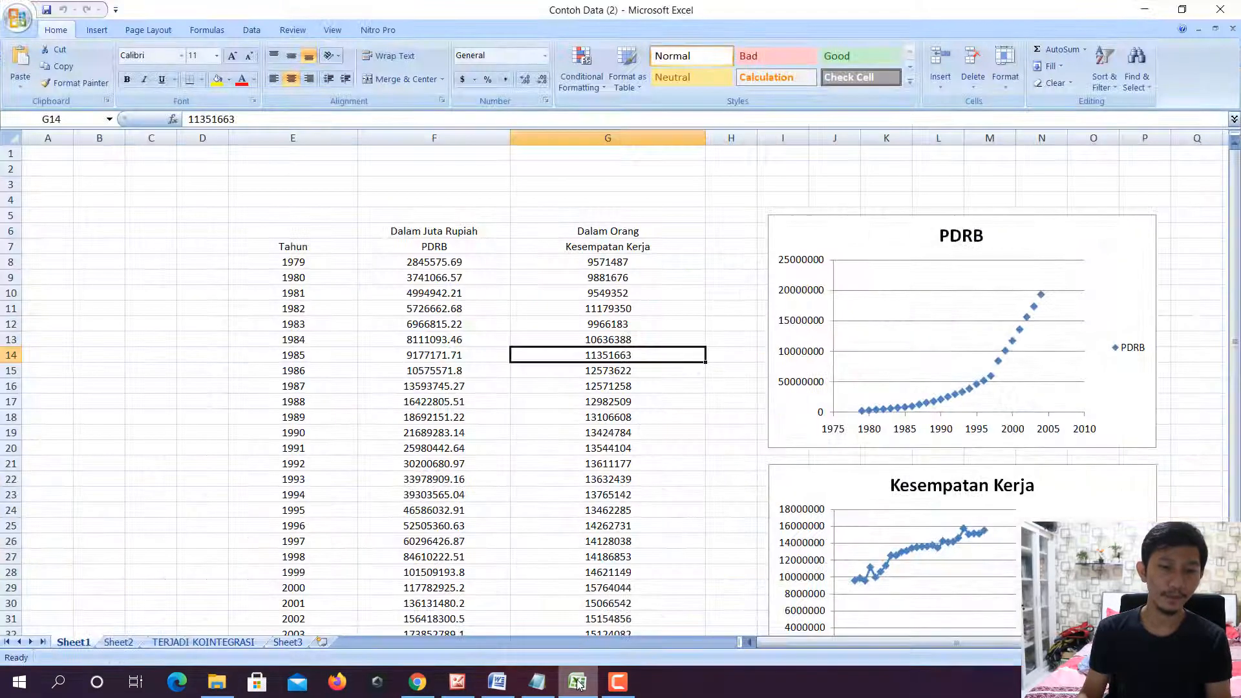
click(412, 309)
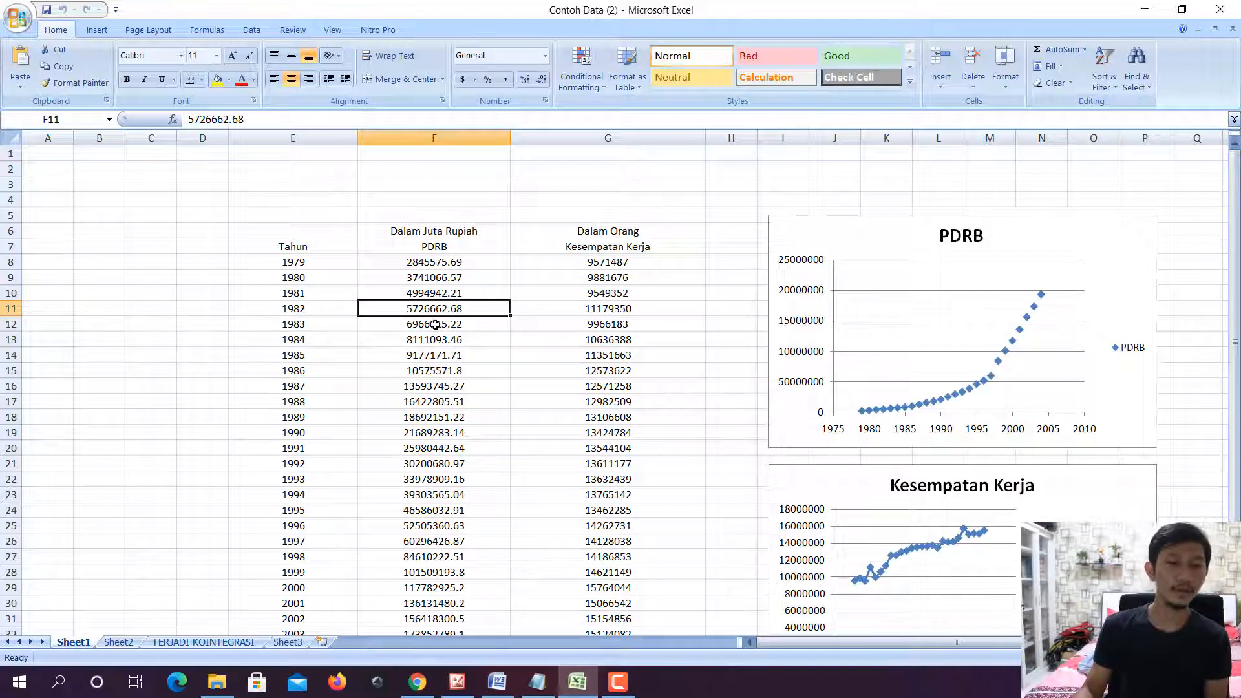
click(453, 251)
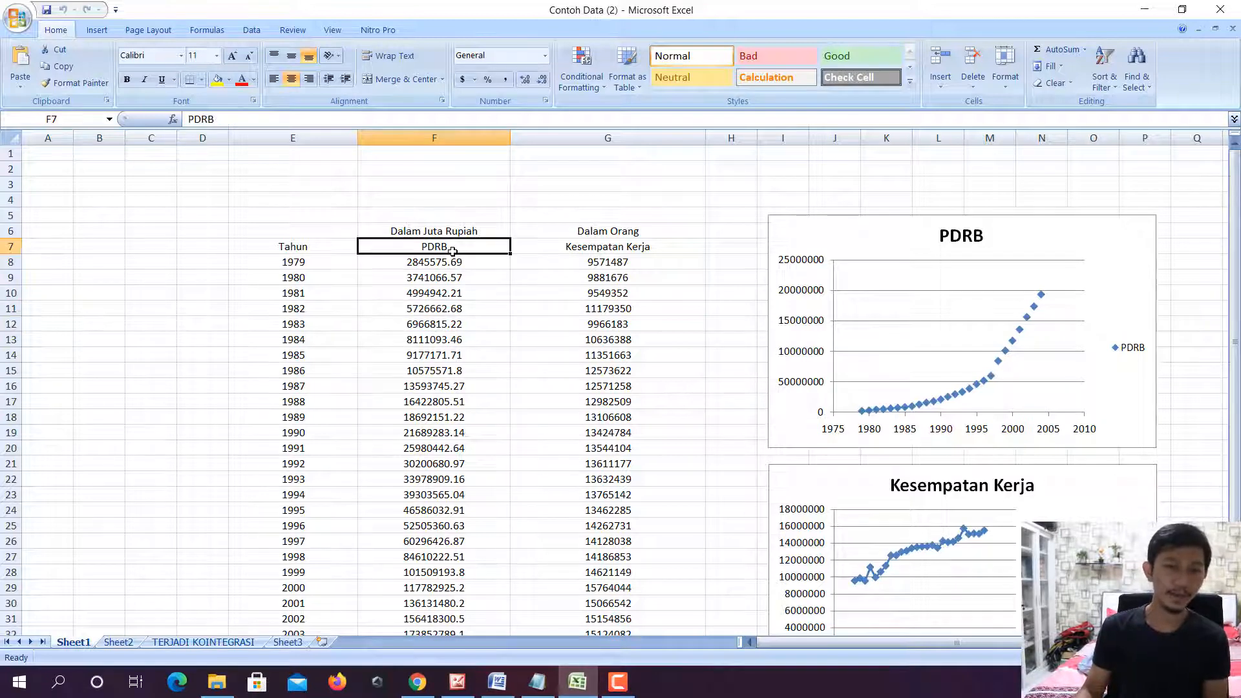
click(579, 251)
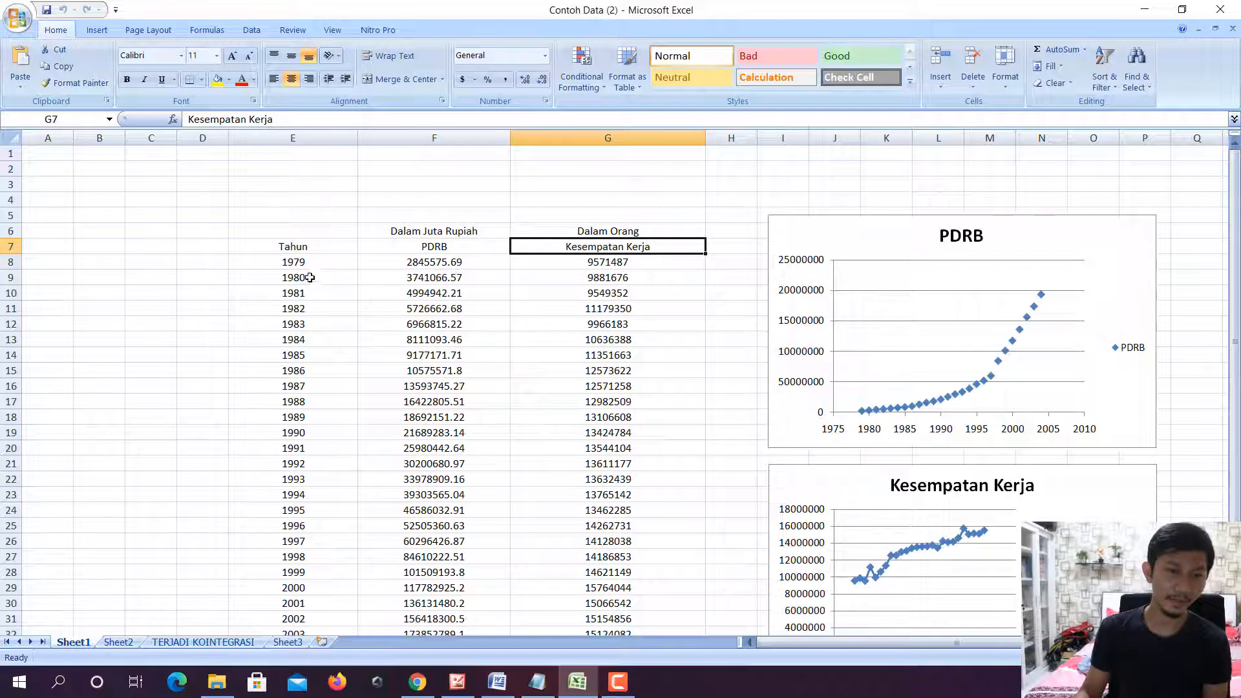
Review the data period from 1979 to 2004 in the Tahun column and select the PDRB and Kesempatan Kerja data with headings
scroll(367, 256, down, 1)
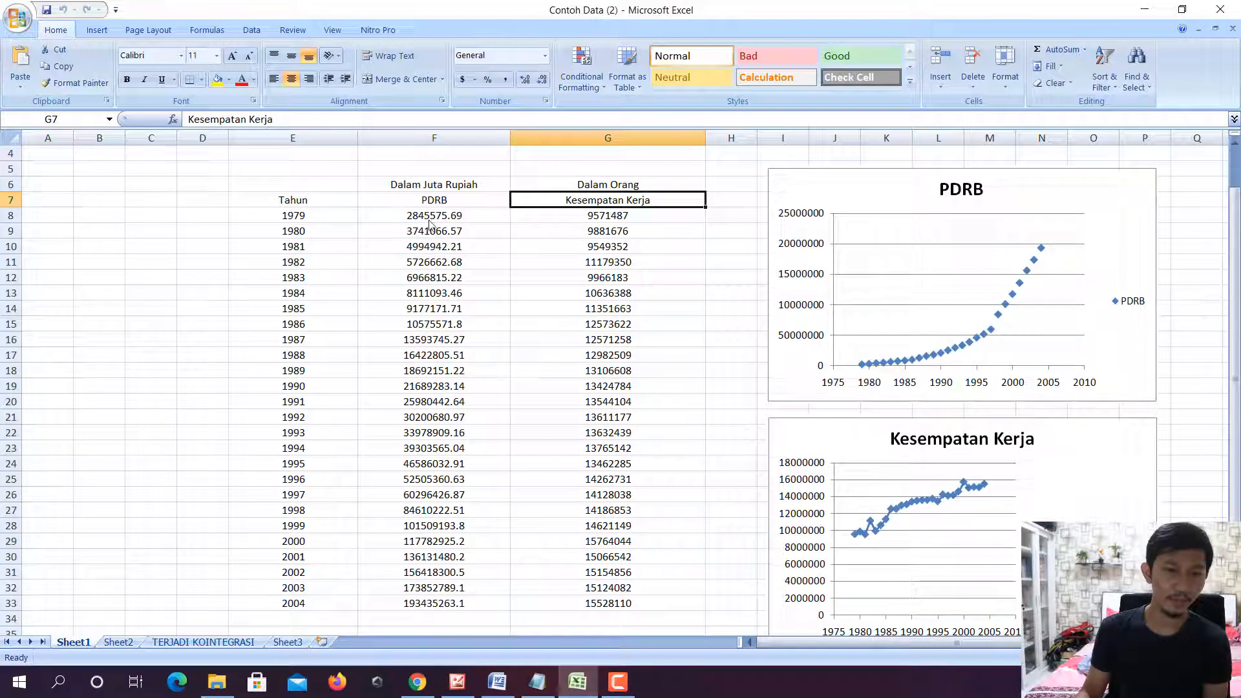
click(296, 219)
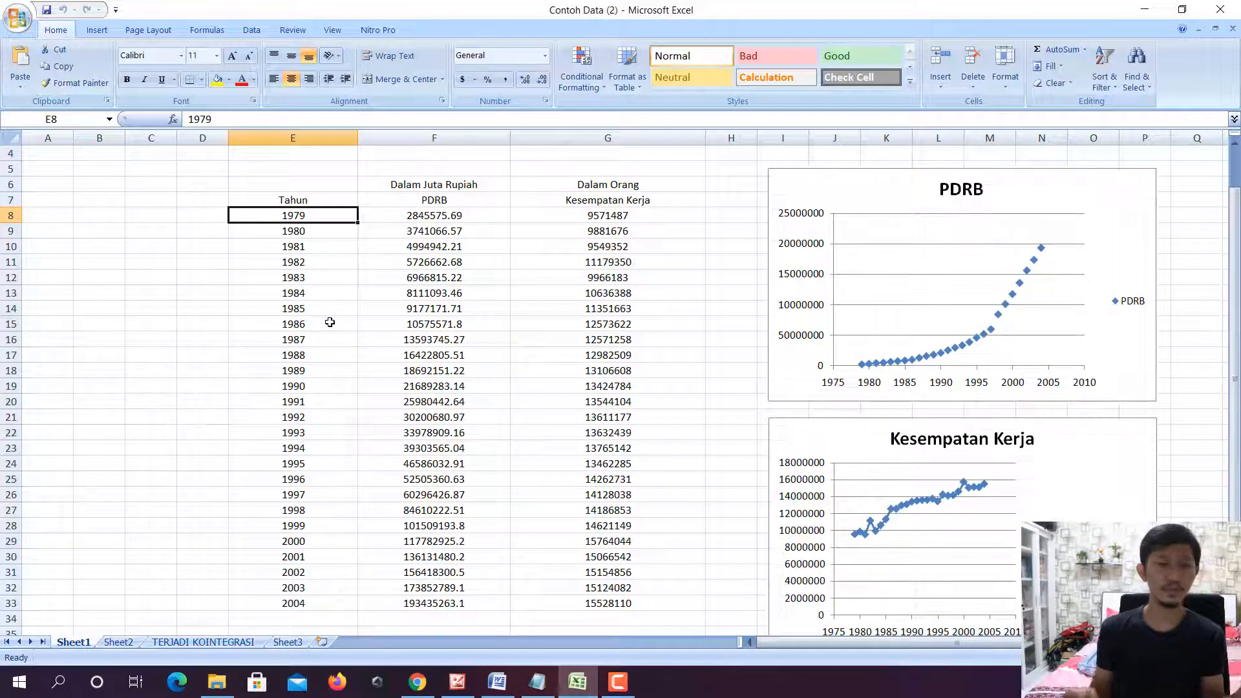
click(312, 604)
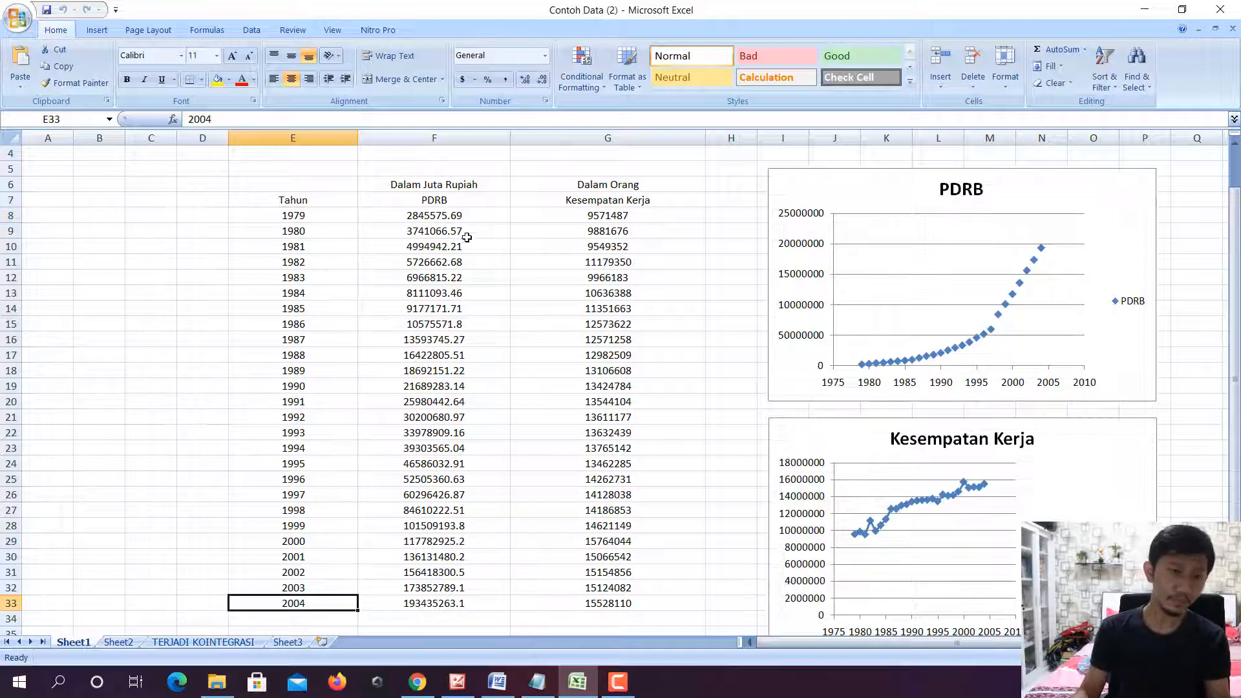
drag(453, 202, 562, 592)
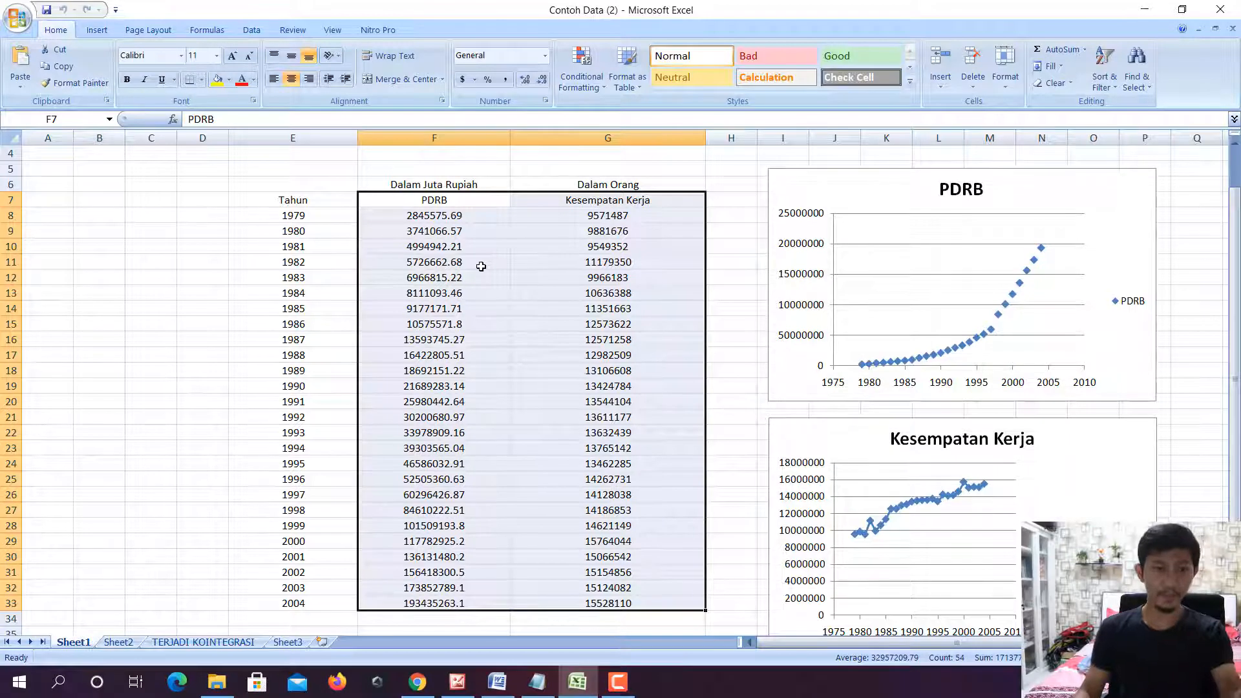
click(583, 230)
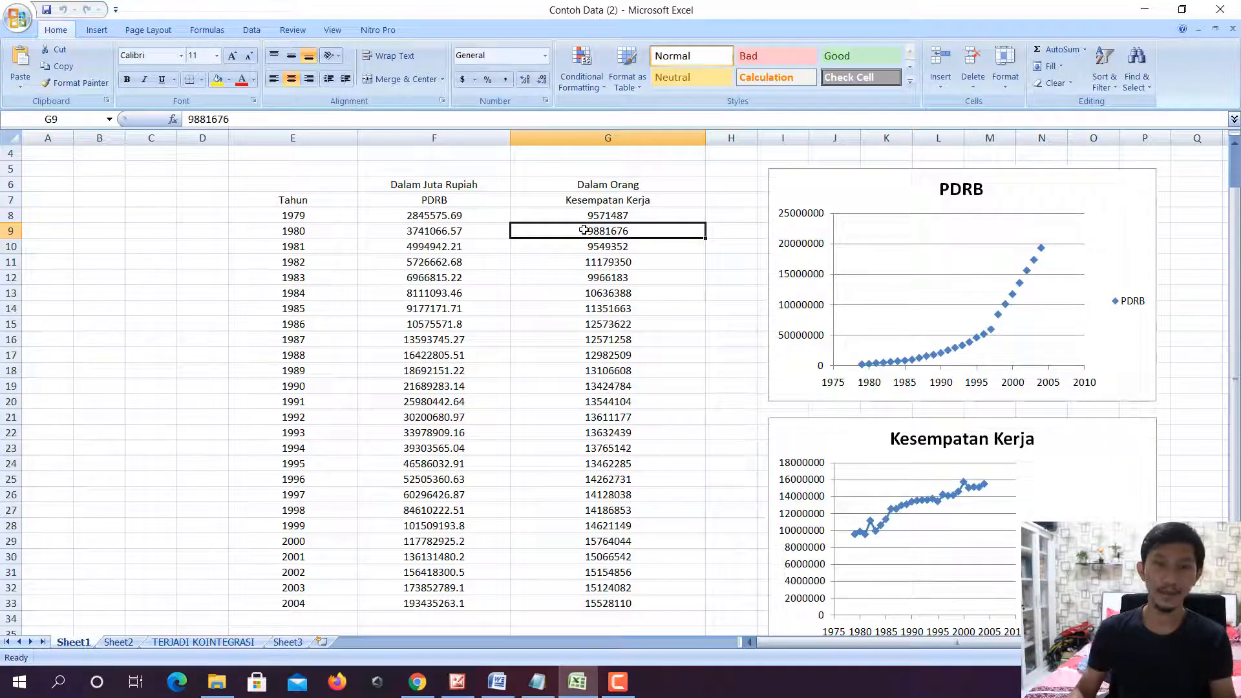
Compare the trends in the PDRB and Kesempatan Kerja charts beside the data, selecting each chart in turn
click(1099, 192)
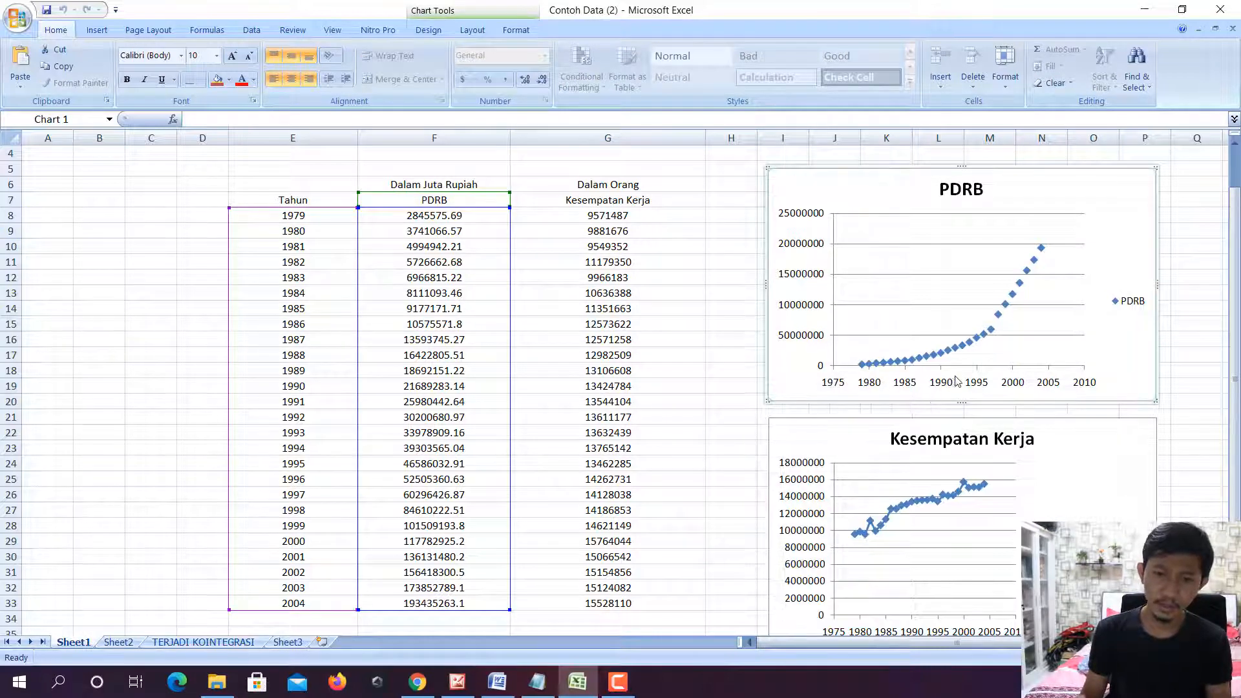
scroll(933, 378, down, 3)
scroll(923, 362, up, 2)
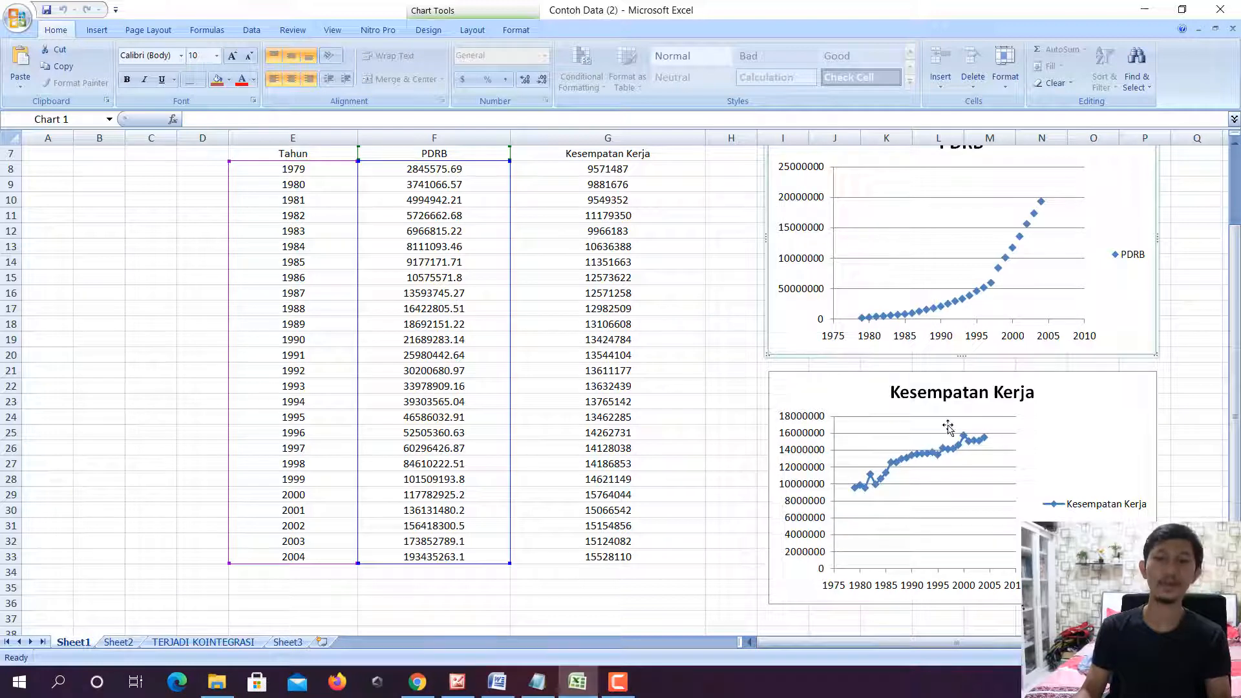
scroll(942, 368, up, 1)
scroll(943, 356, up, 1)
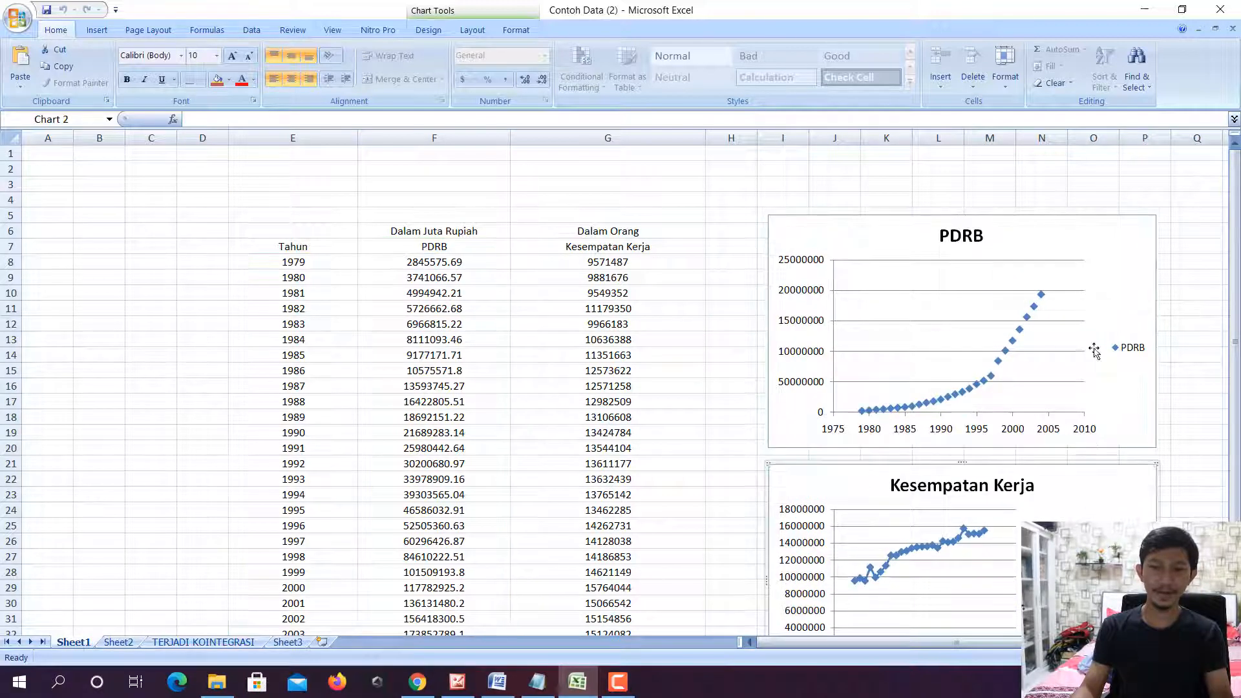
click(1113, 502)
click(1114, 348)
click(1112, 502)
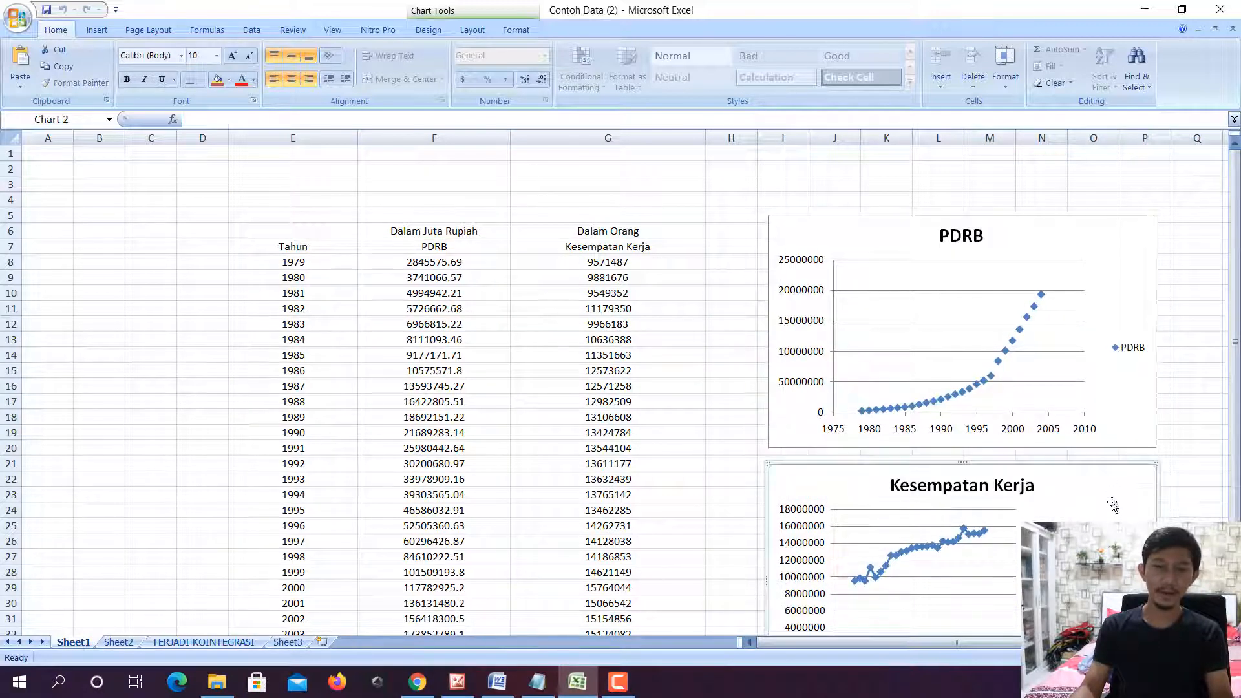
click(1108, 329)
click(1117, 476)
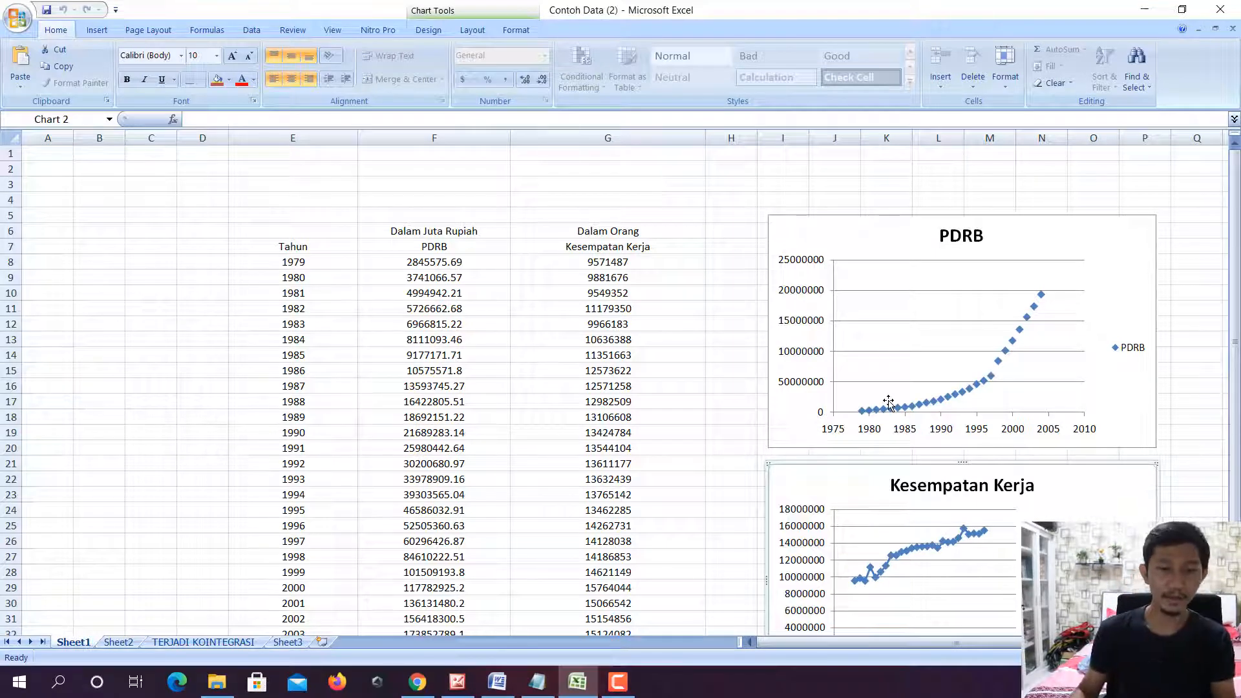
Minimize the open windows, launch EViews 10 from the desktop and dismiss its welcome screen
click(1144, 9)
click(1137, 13)
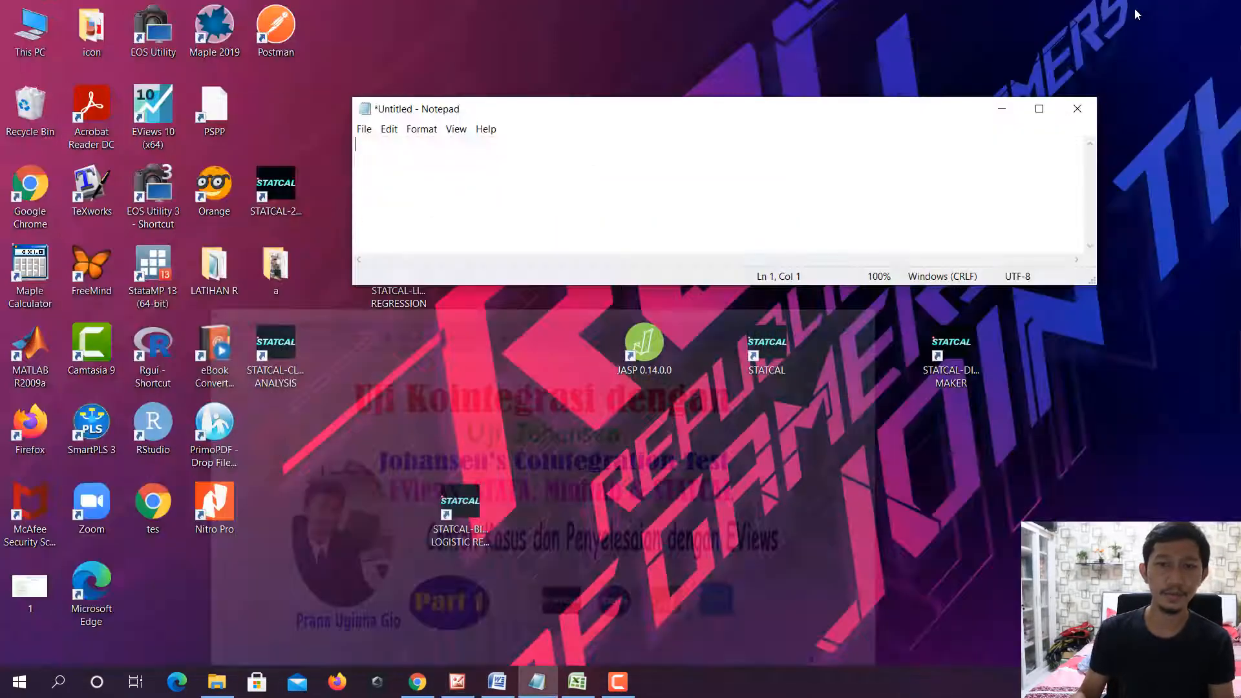
click(1002, 108)
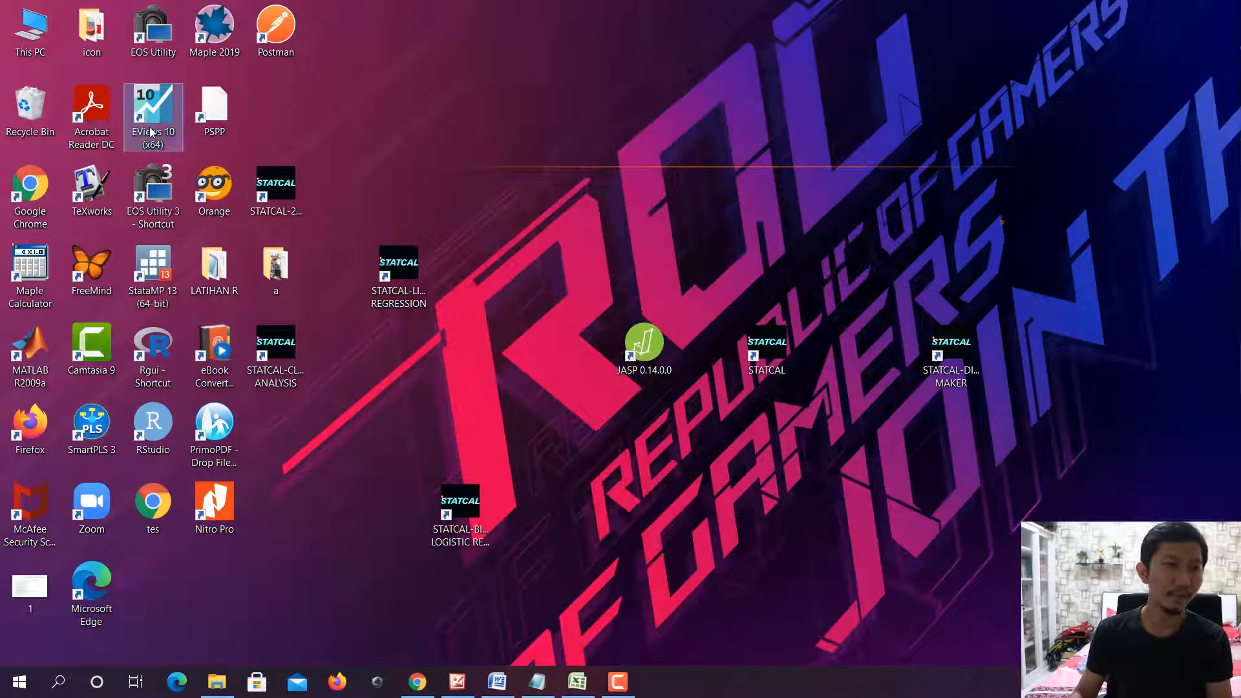
double_click(150, 123)
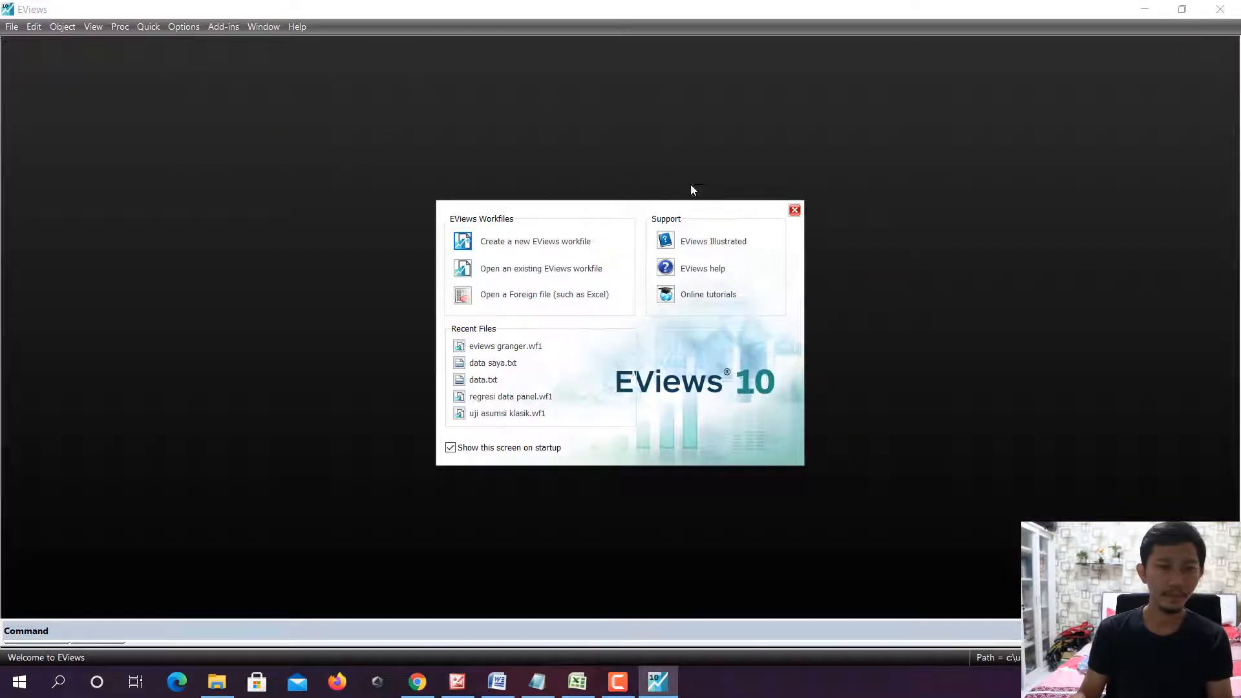
click(794, 210)
Create a new dated regular-frequency workfile with annual frequency, start date 1979 and end date 2004, checking the years in the Excel data
click(12, 26)
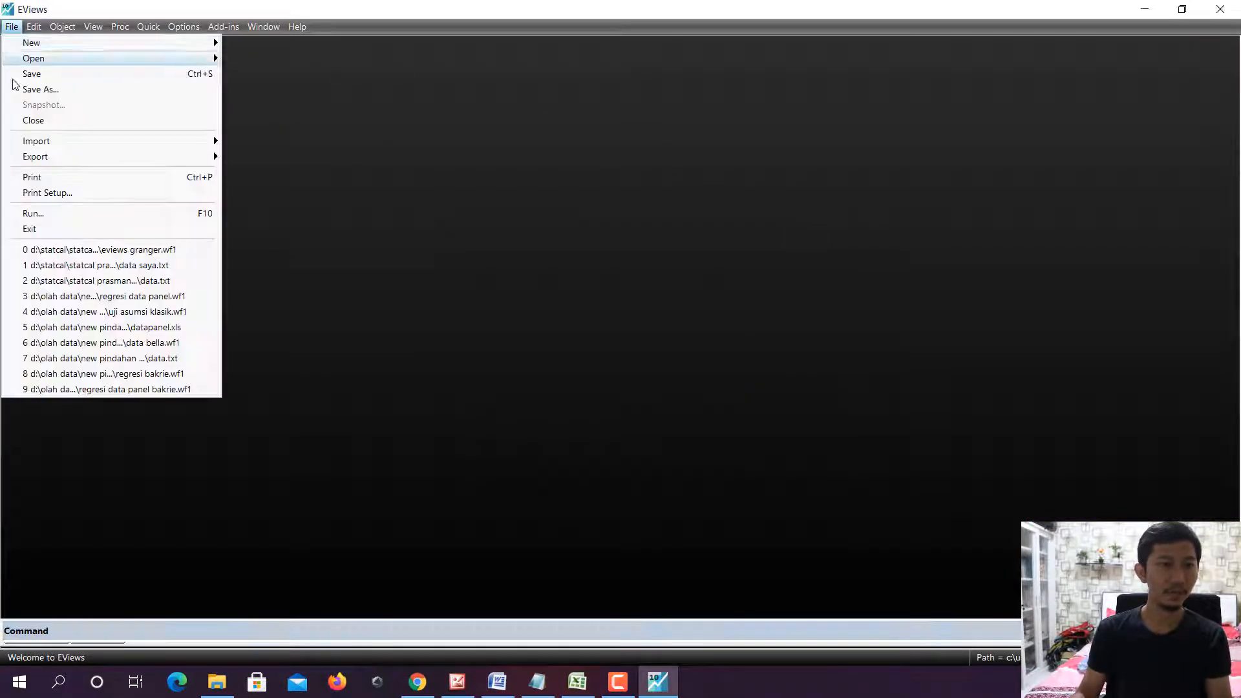
mouse_move(167, 50)
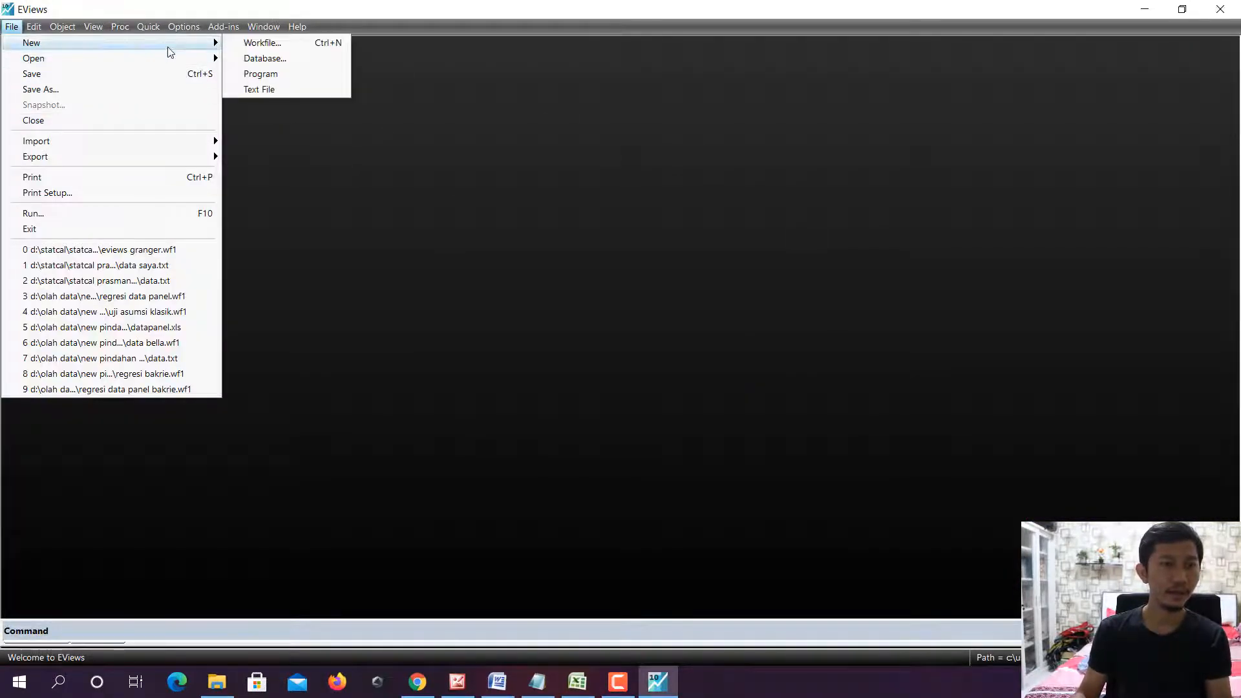
click(273, 46)
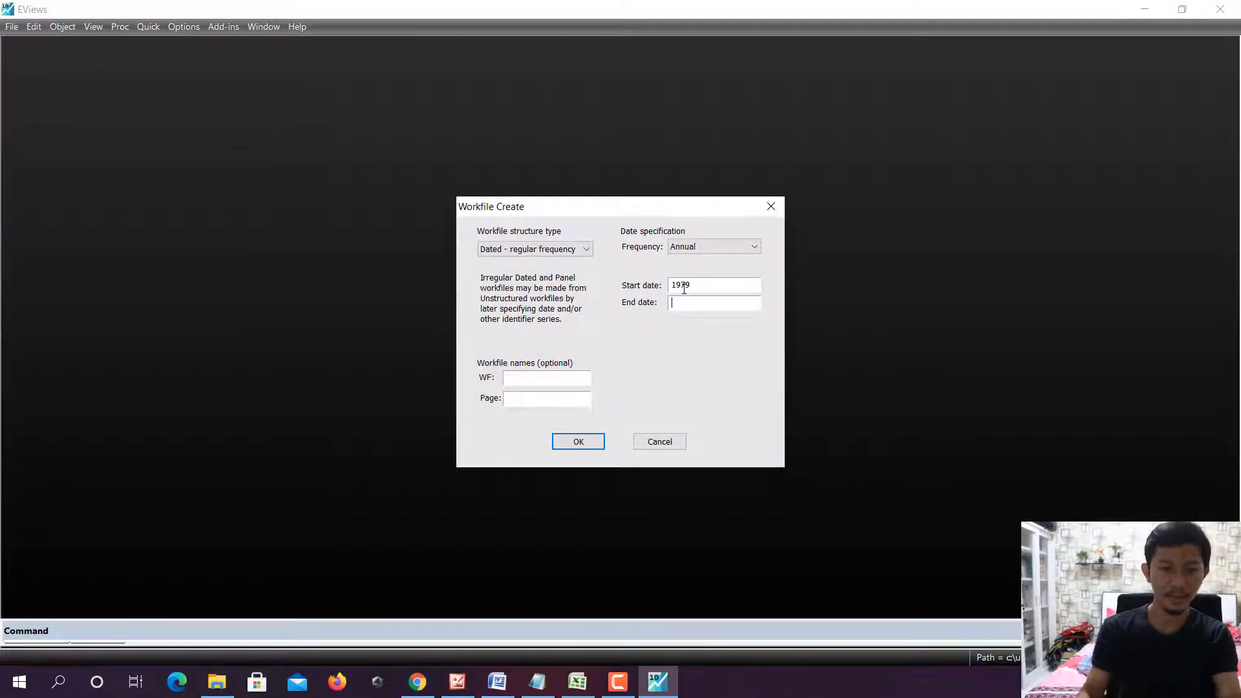
click(578, 685)
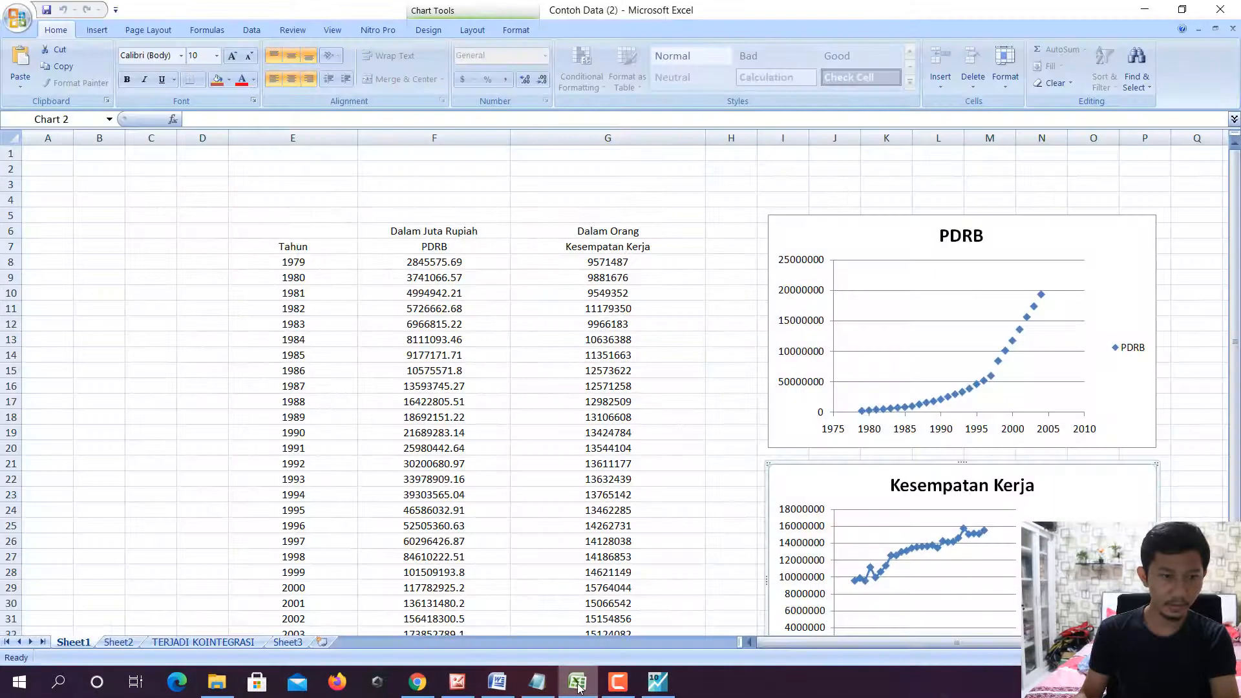
scroll(543, 605, down, 5)
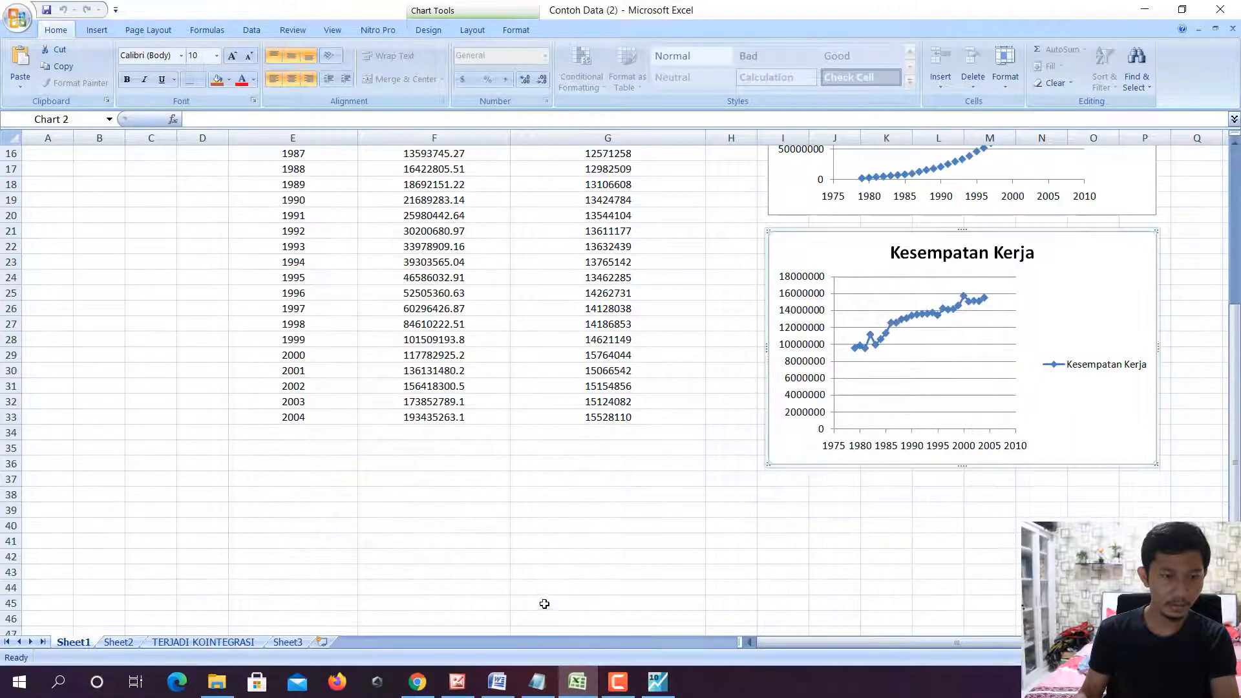
scroll(554, 551, up, 4)
click(578, 680)
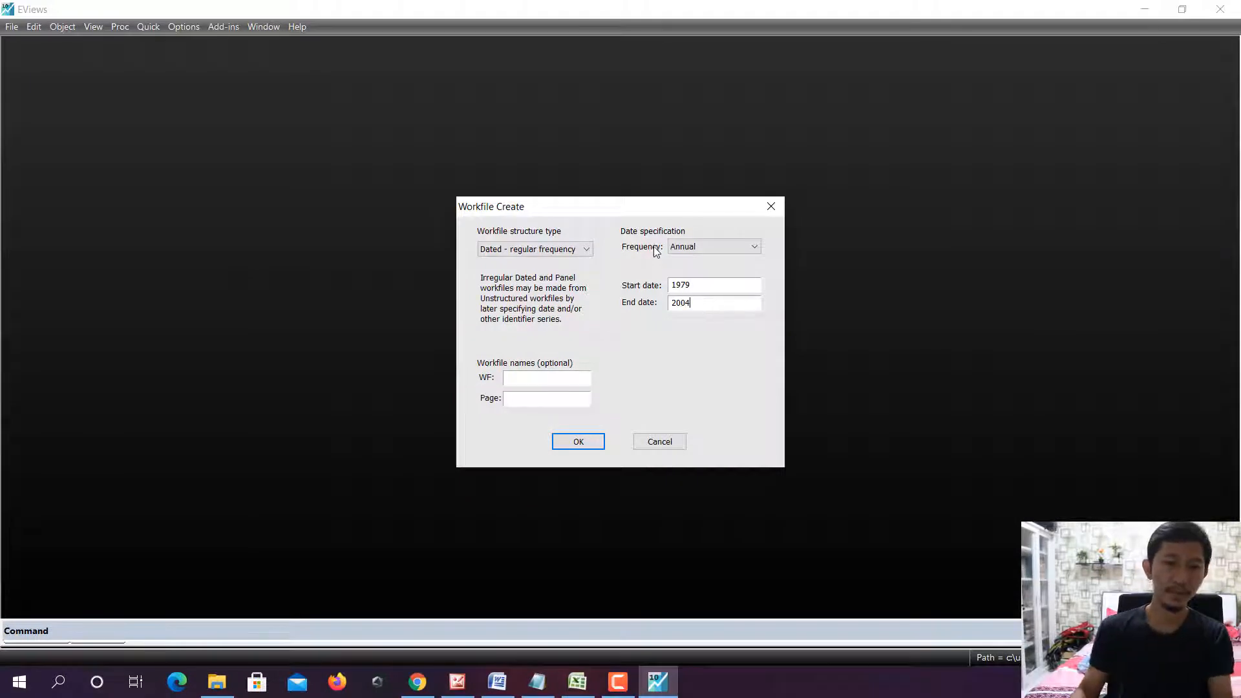
click(571, 442)
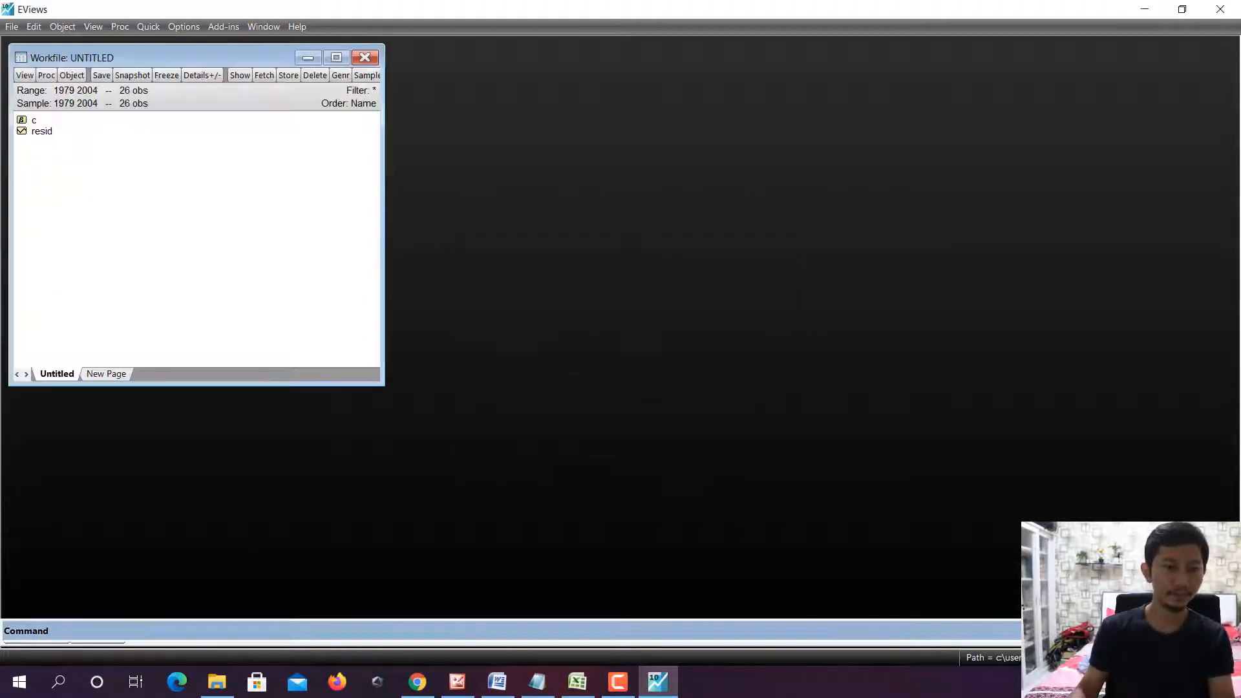
Maximize the workfile window and open an empty group for editing series
click(335, 58)
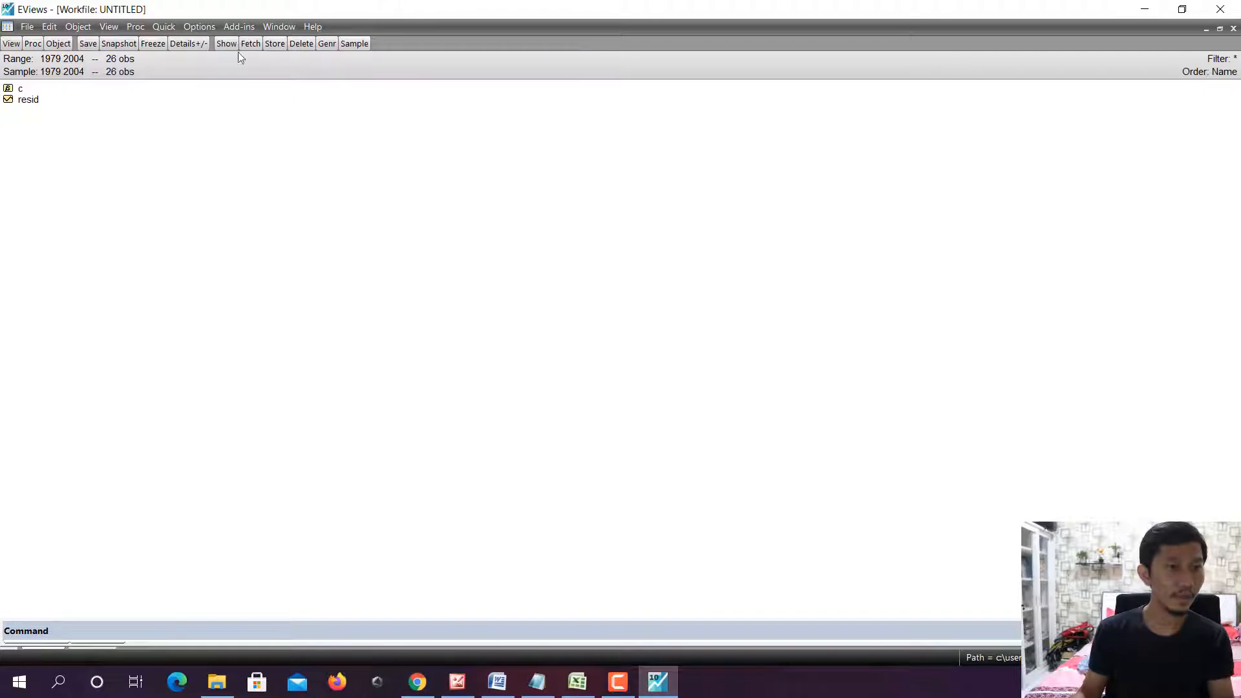
click(163, 27)
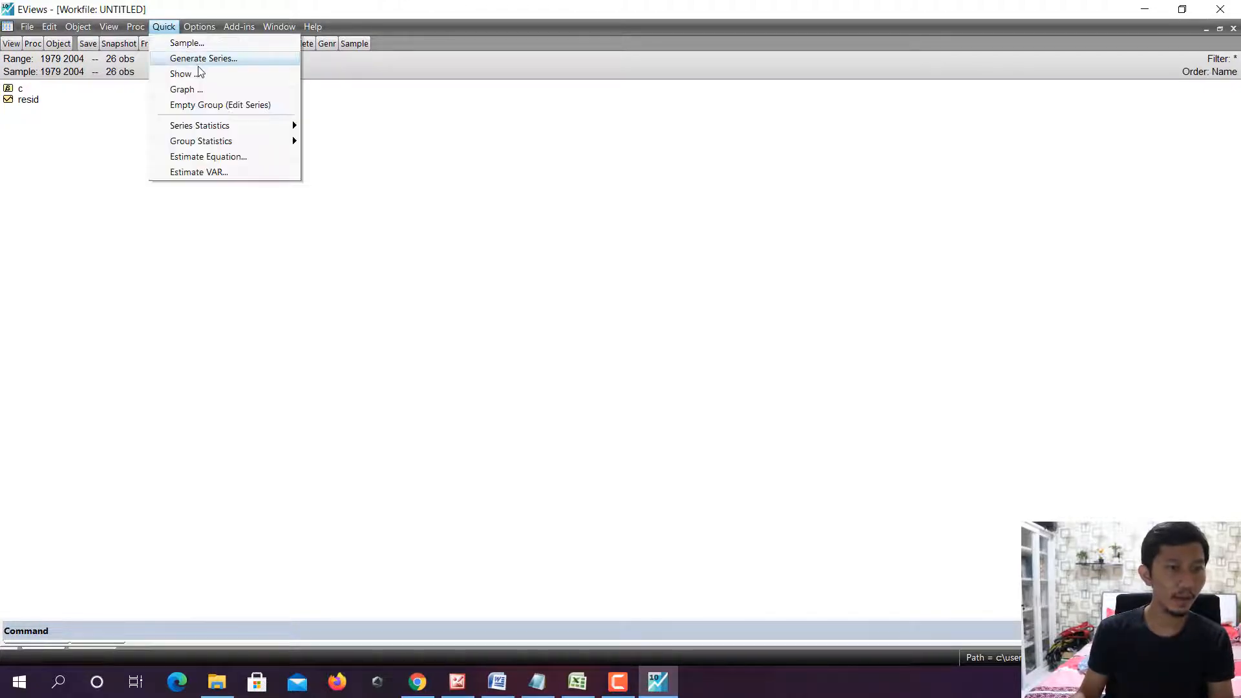
click(207, 105)
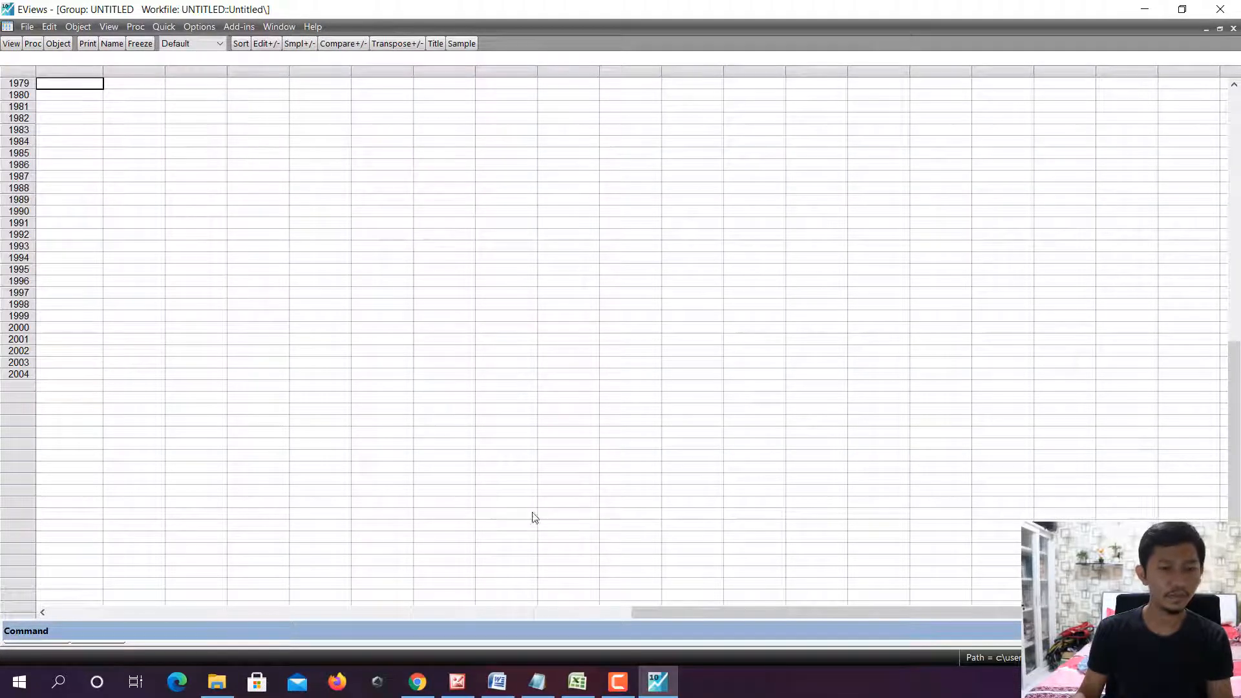
Copy the PDRB and Kesempatan Kerja values F8:G33 from the Excel sheet and paste them into the empty EViews group starting at 1979
click(577, 681)
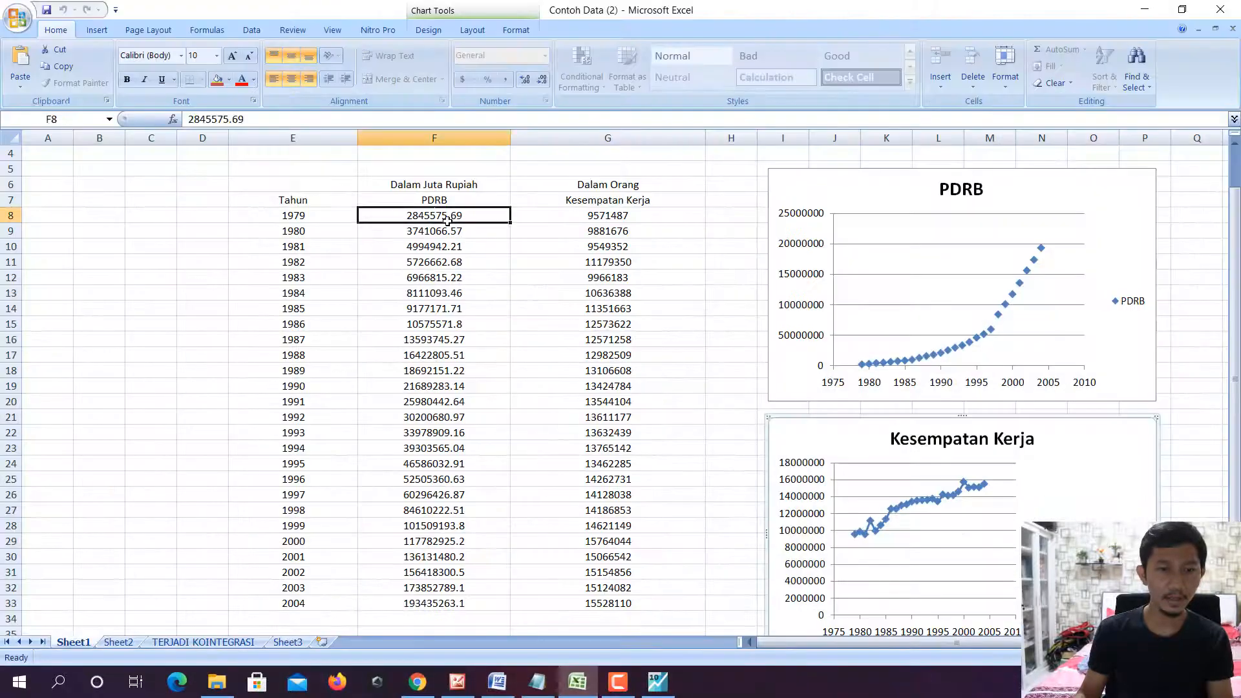
drag(448, 220, 607, 603)
right_click(420, 311)
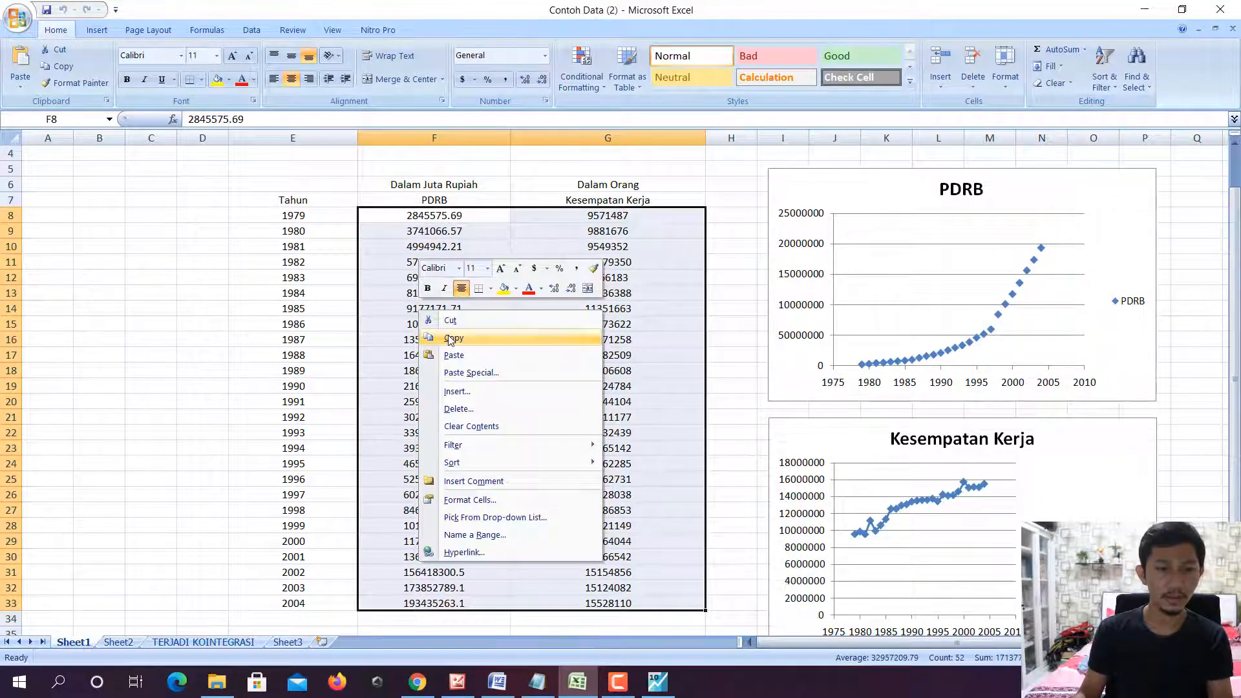
click(451, 339)
key(alt+Tab)
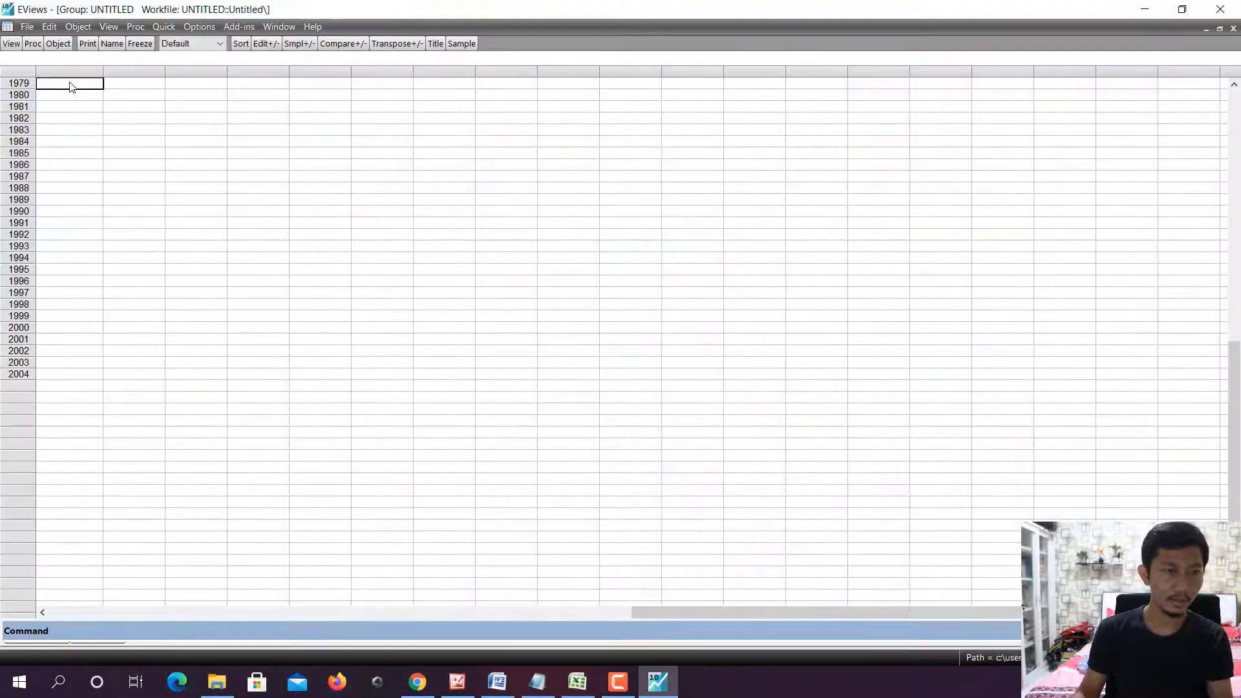
right_click(70, 86)
click(104, 105)
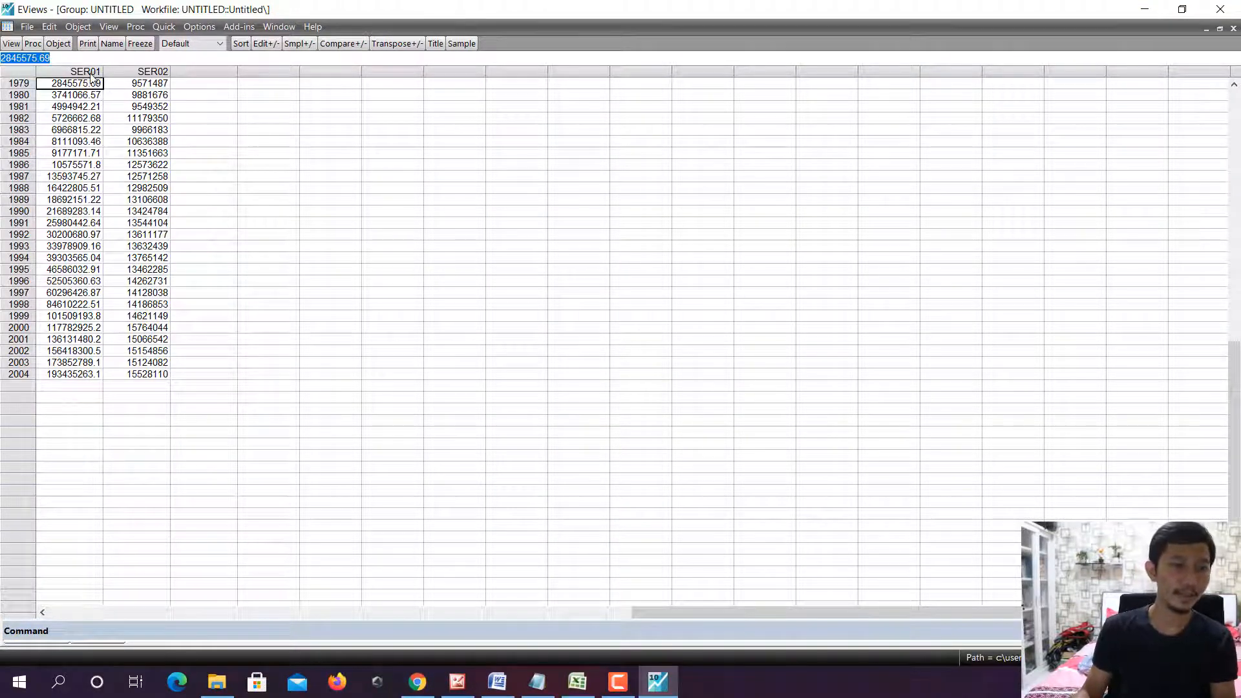
Close the untitled group without naming it and check the variable names in the Excel data
click(1233, 28)
click(577, 367)
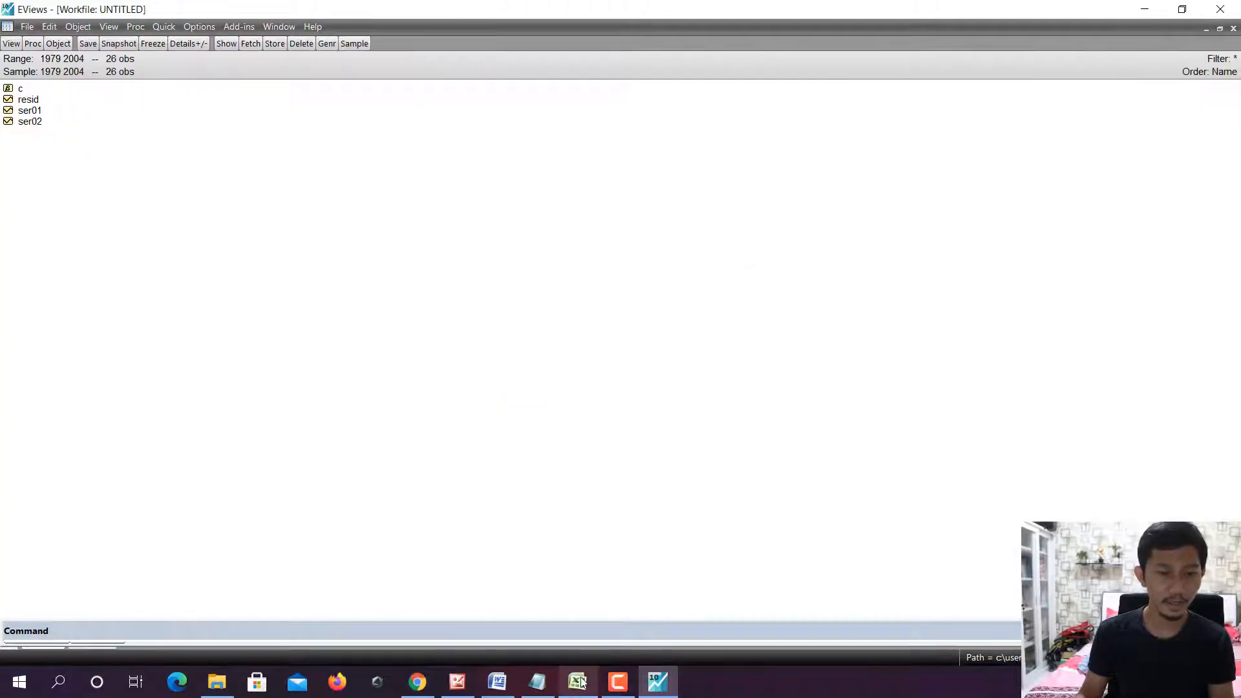
click(579, 682)
click(658, 682)
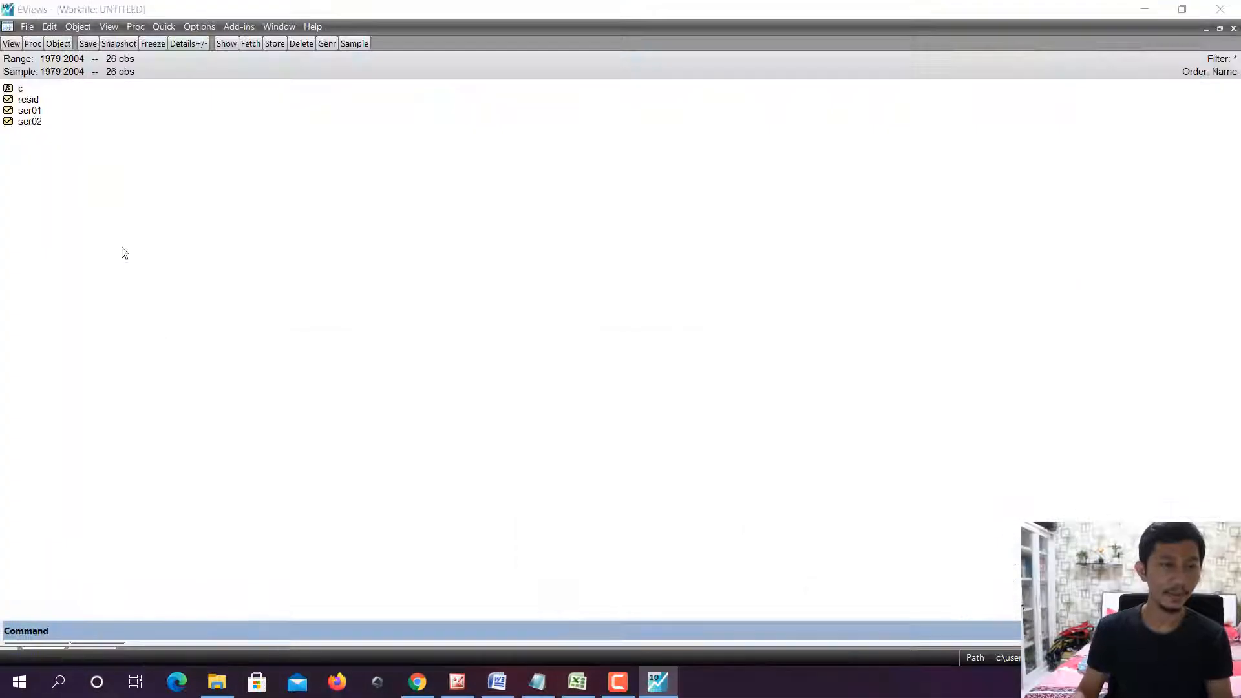
Rename the series ser01 as PDRB and the series ser02 as kesempatan_kerja
right_click(33, 113)
click(102, 314)
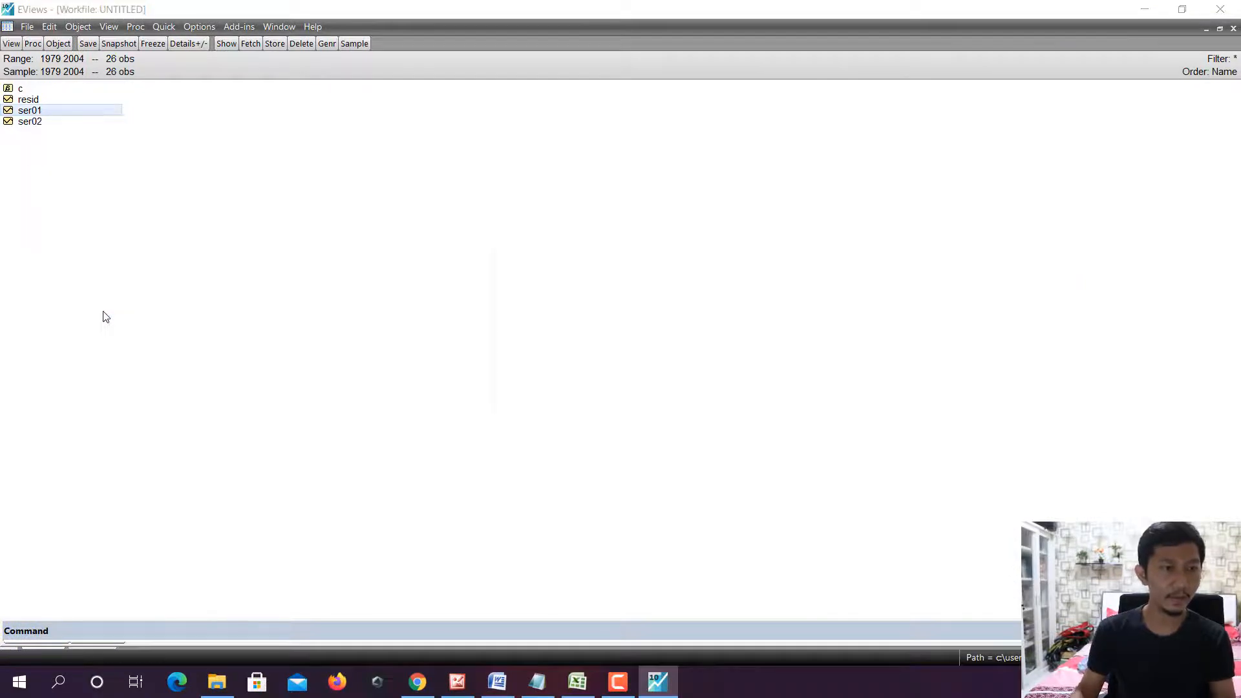
text(PDRB)
key(Return)
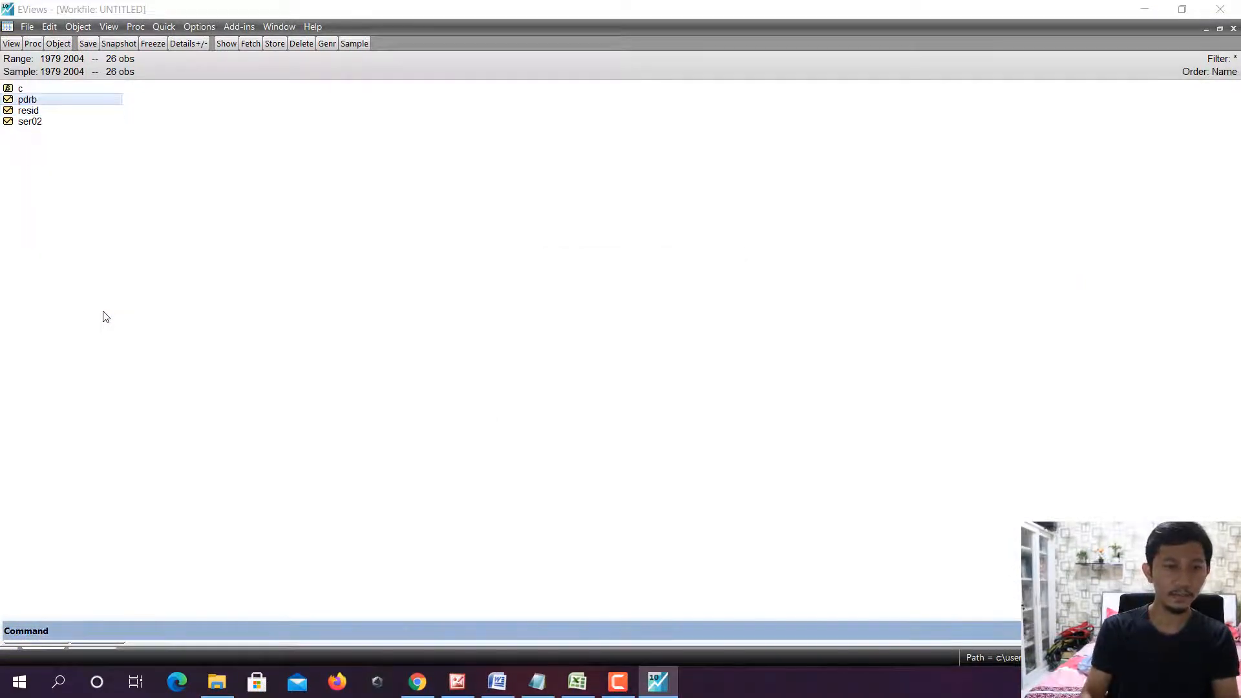
right_click(29, 124)
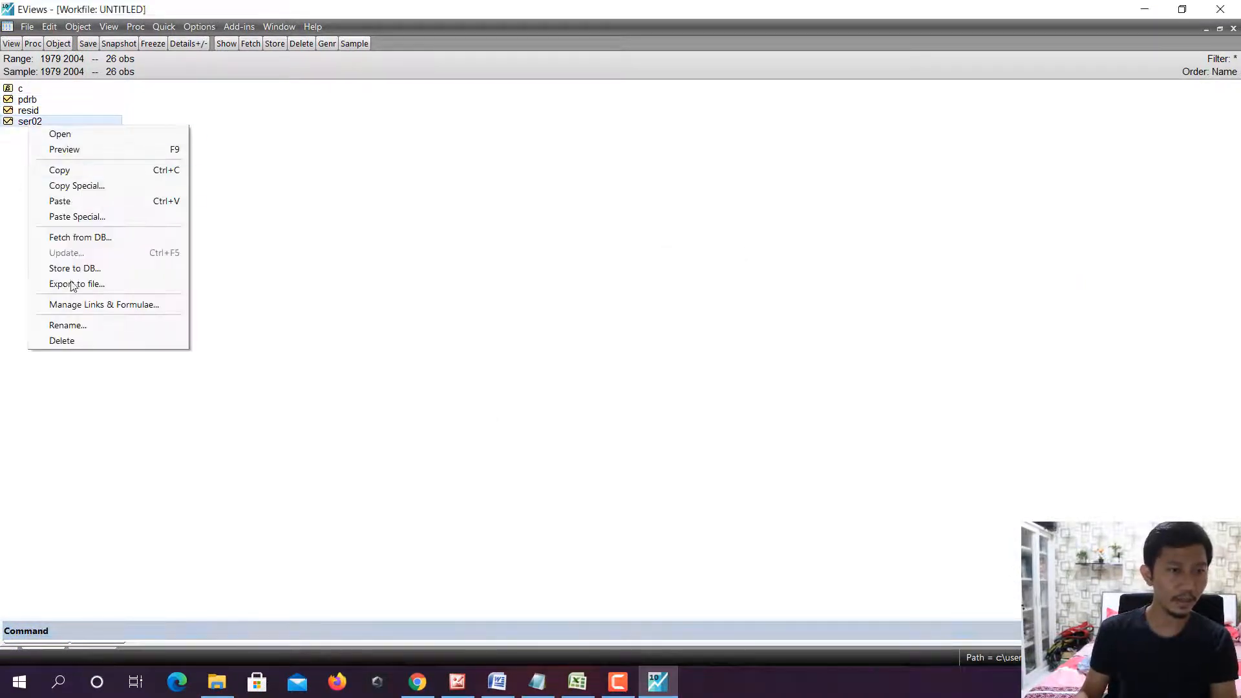
click(72, 324)
text(kesempatan)
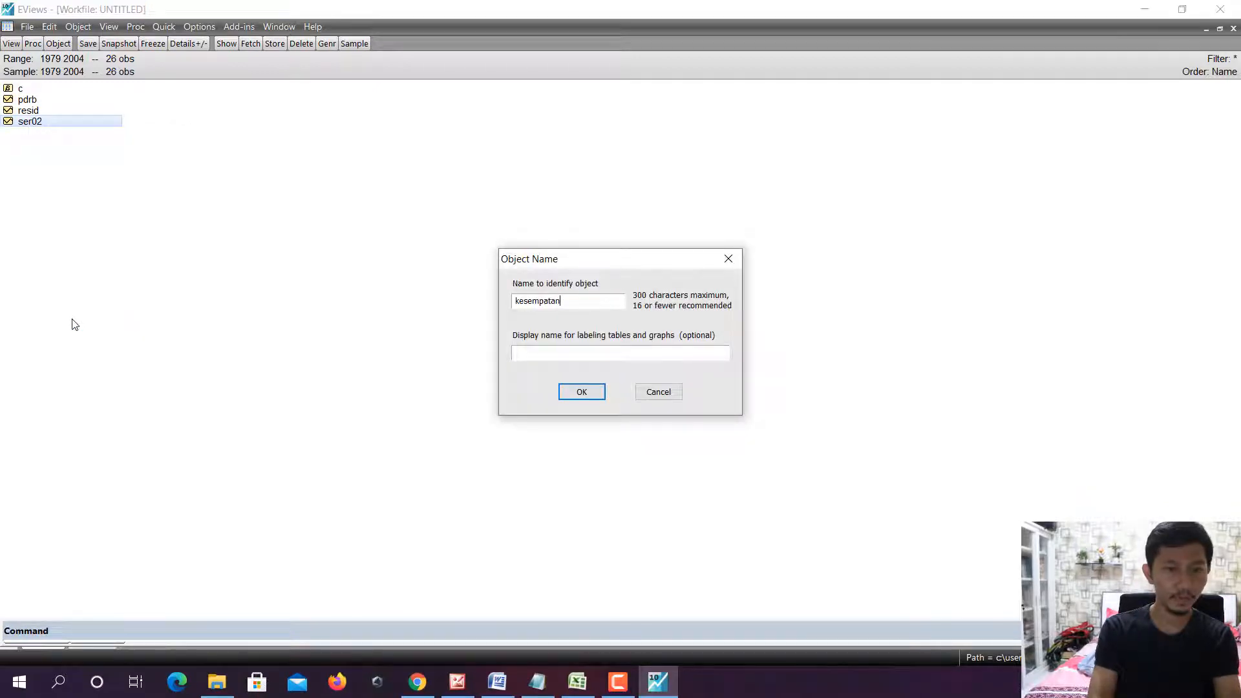
text(_kerja)
key(Return)
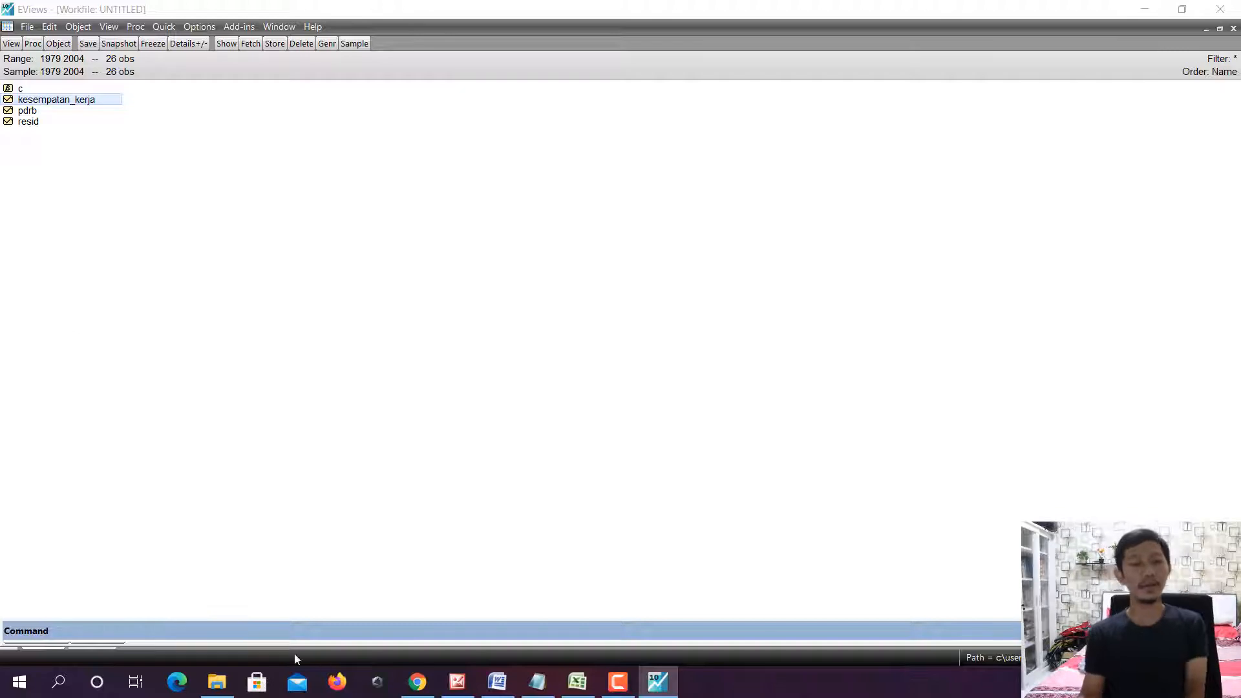
Examine the cointegration journal article in Chrome for its sections on stationarity, unit root testing, vector autoregression and Johansen cointegration
click(417, 682)
scroll(577, 477, down, 1)
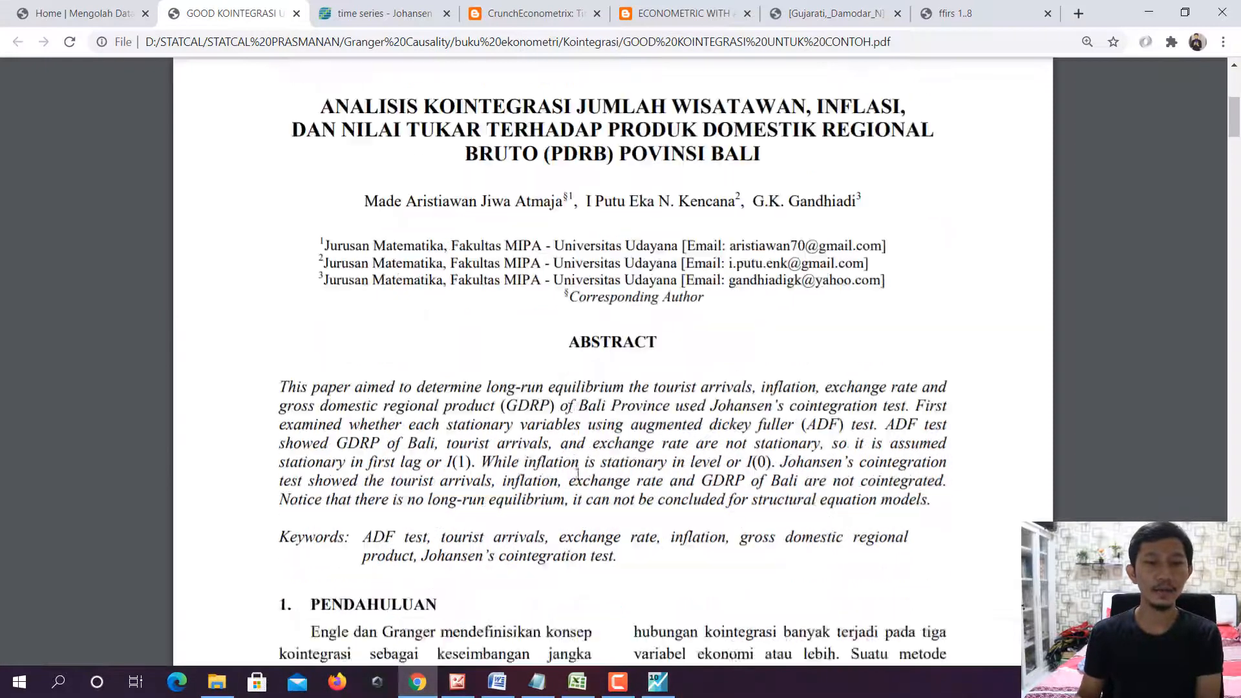
scroll(577, 476, down, 3)
scroll(624, 426, down, 4)
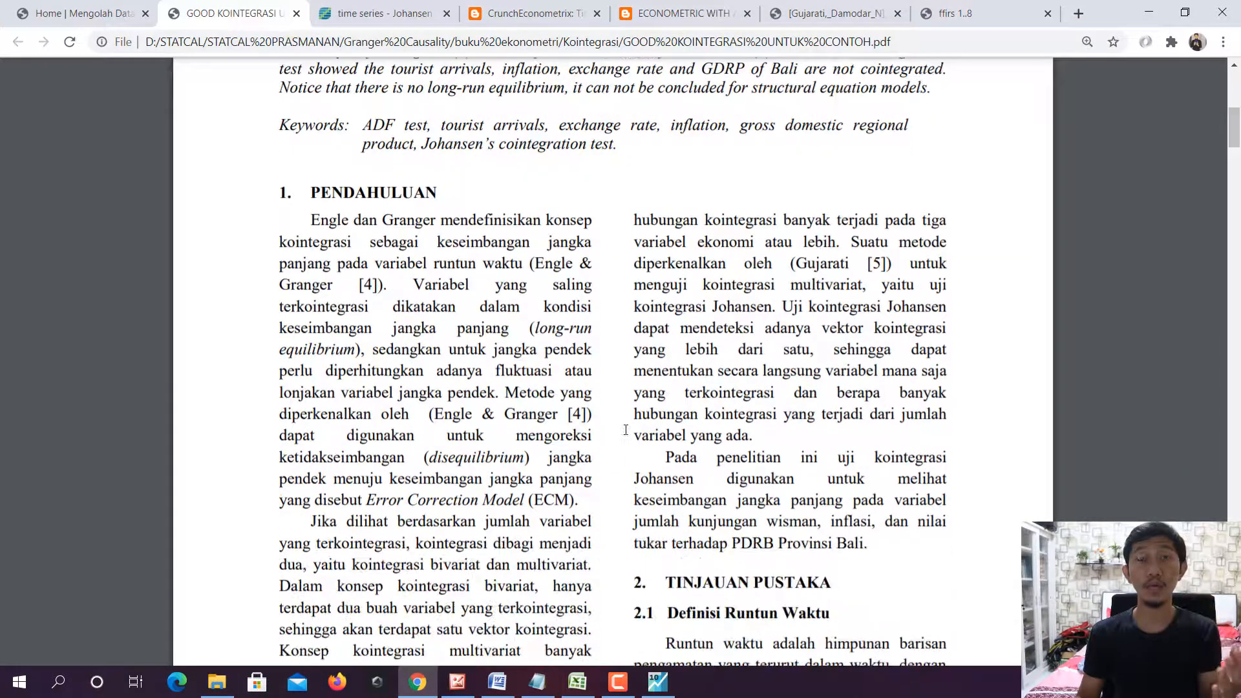
scroll(625, 430, down, 10)
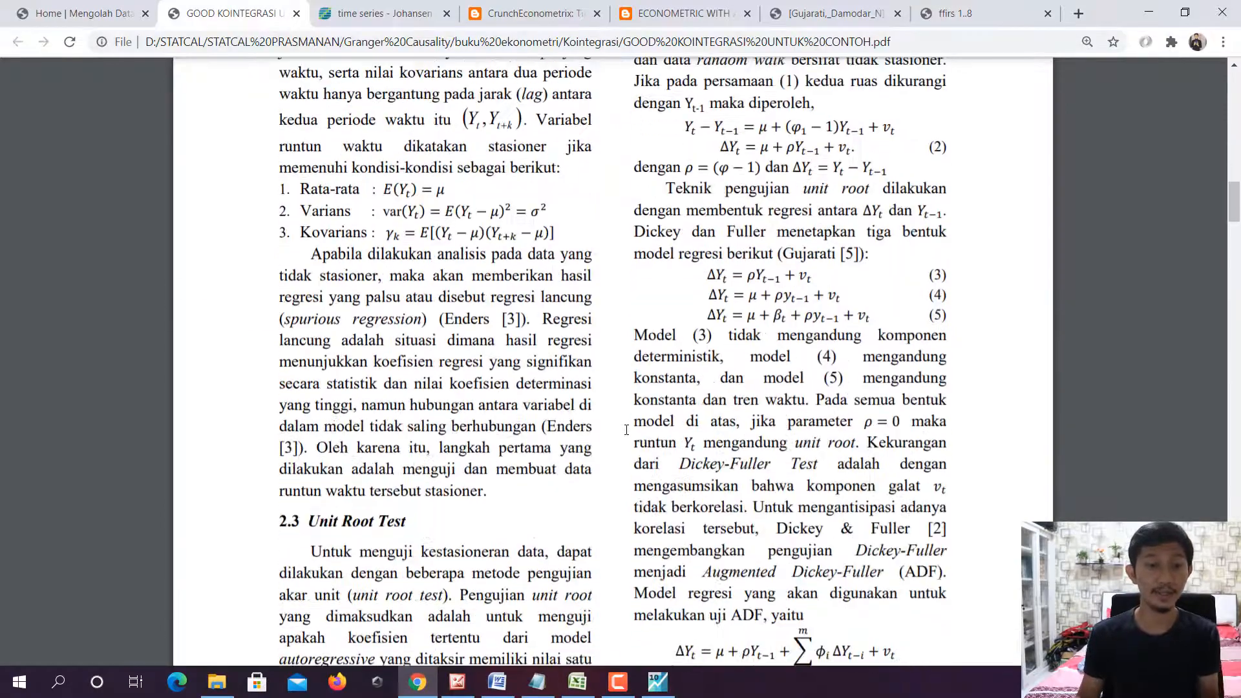
scroll(626, 431, down, 3)
scroll(660, 460, down, 5)
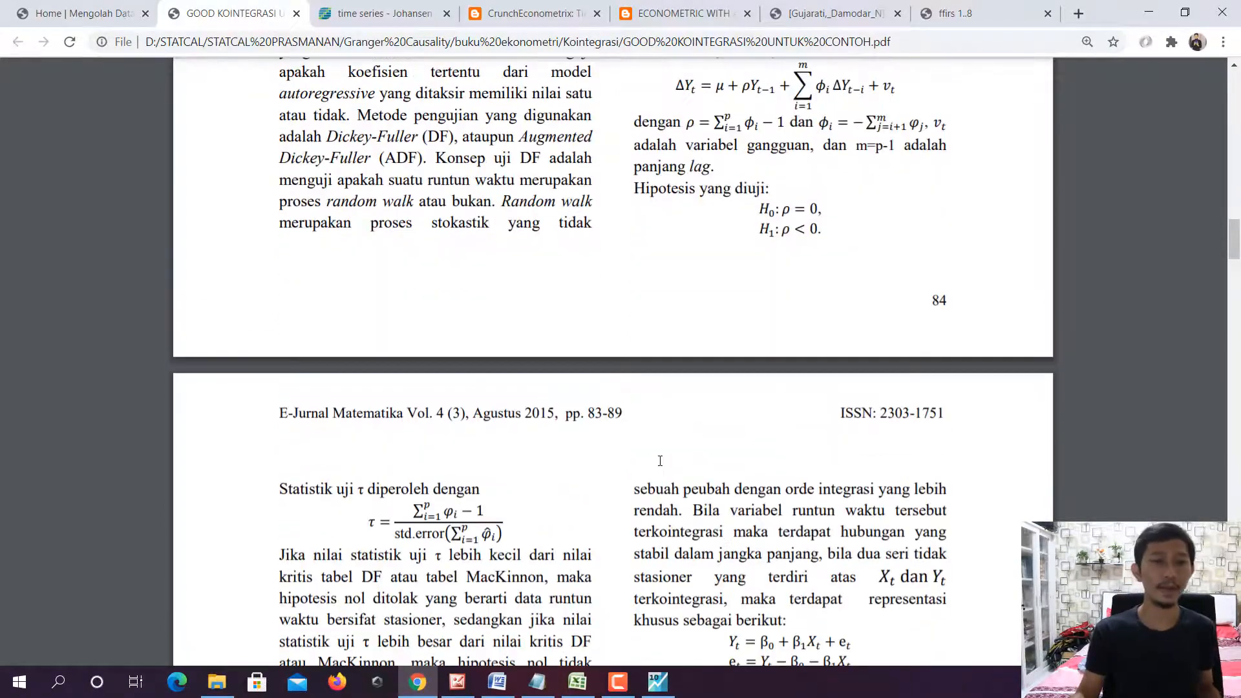
scroll(604, 470, up, 5)
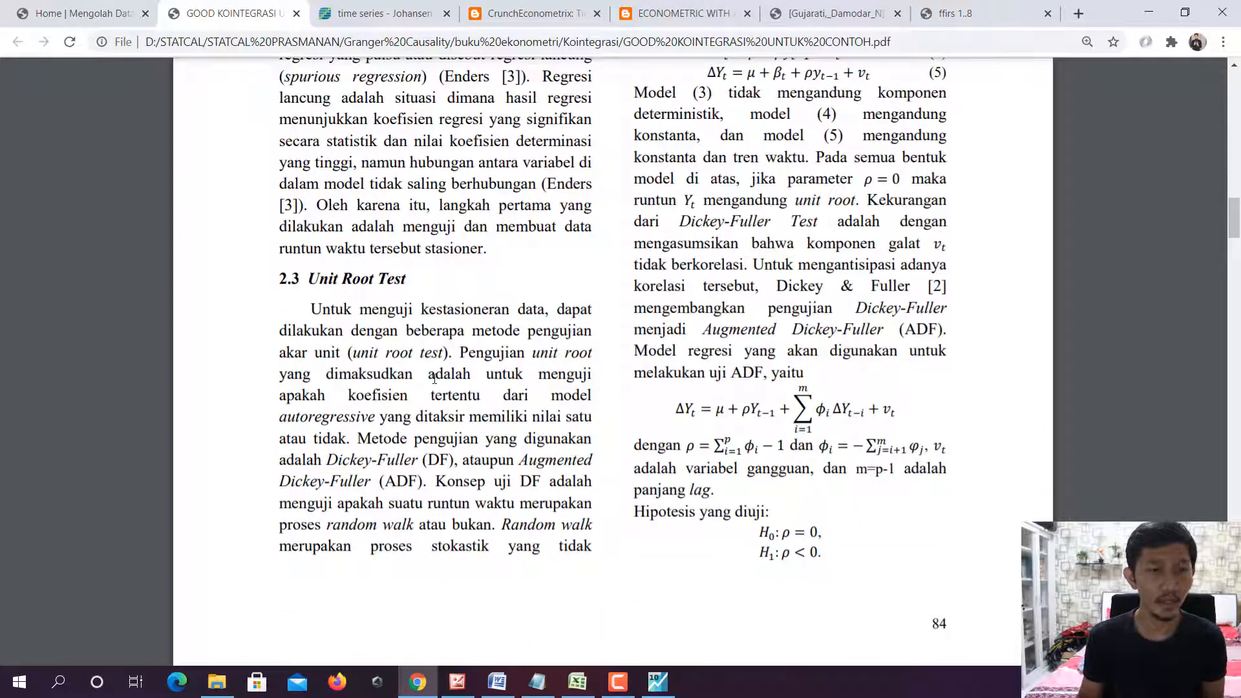
scroll(434, 379, down, 9)
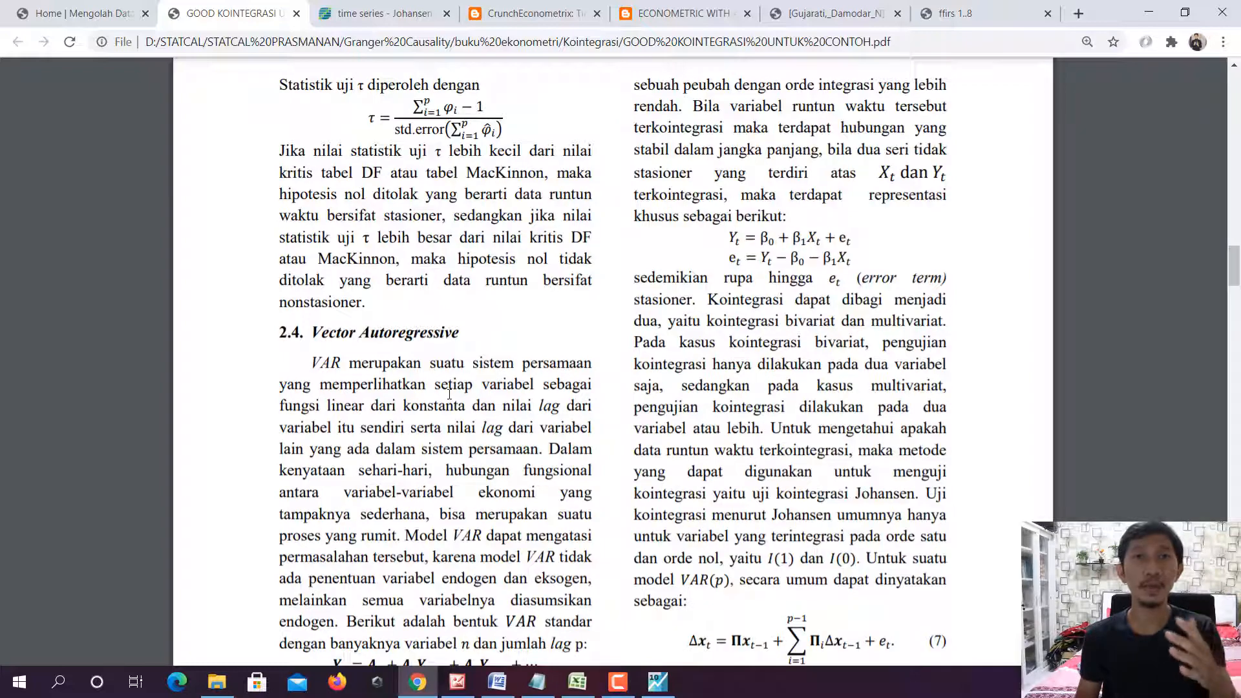
scroll(537, 389, up, 10)
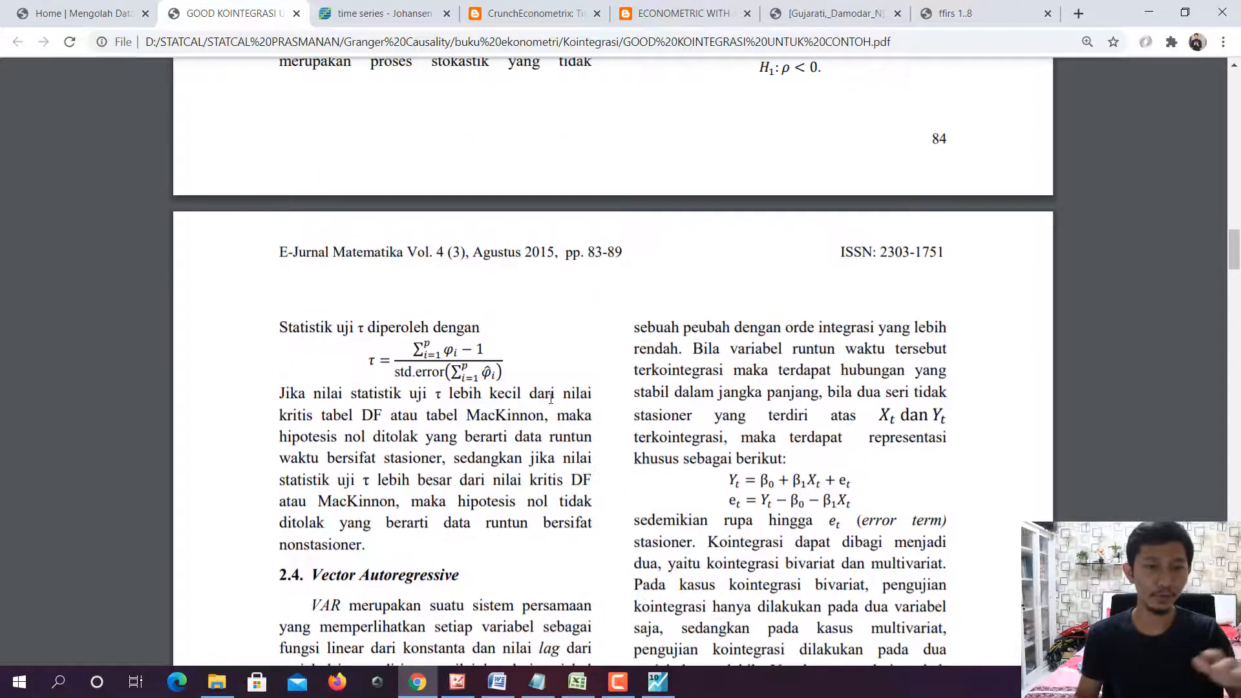
scroll(548, 395, up, 5)
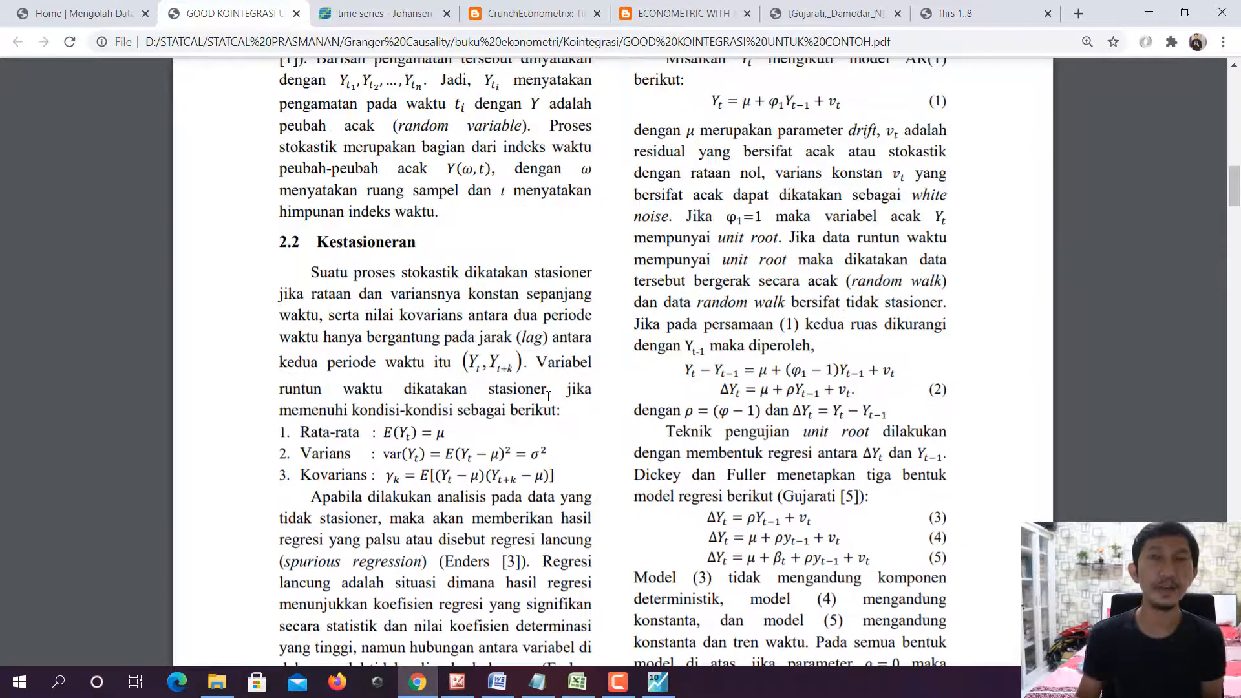
scroll(549, 396, up, 6)
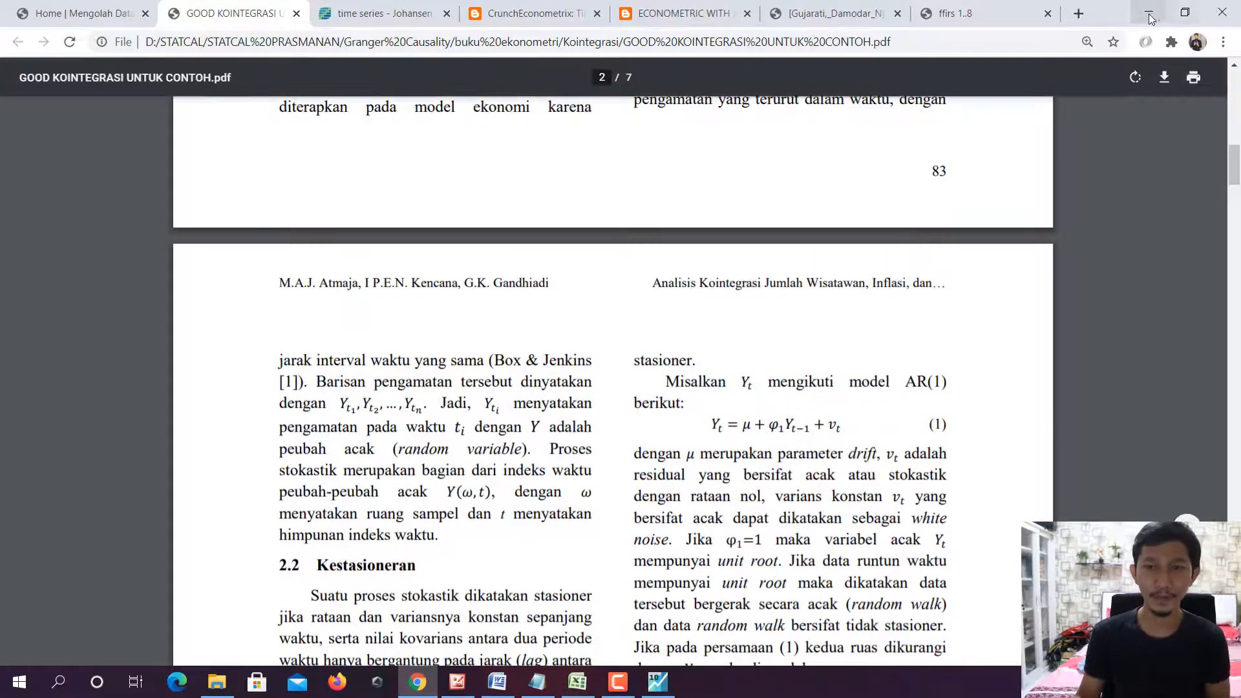
click(1148, 13)
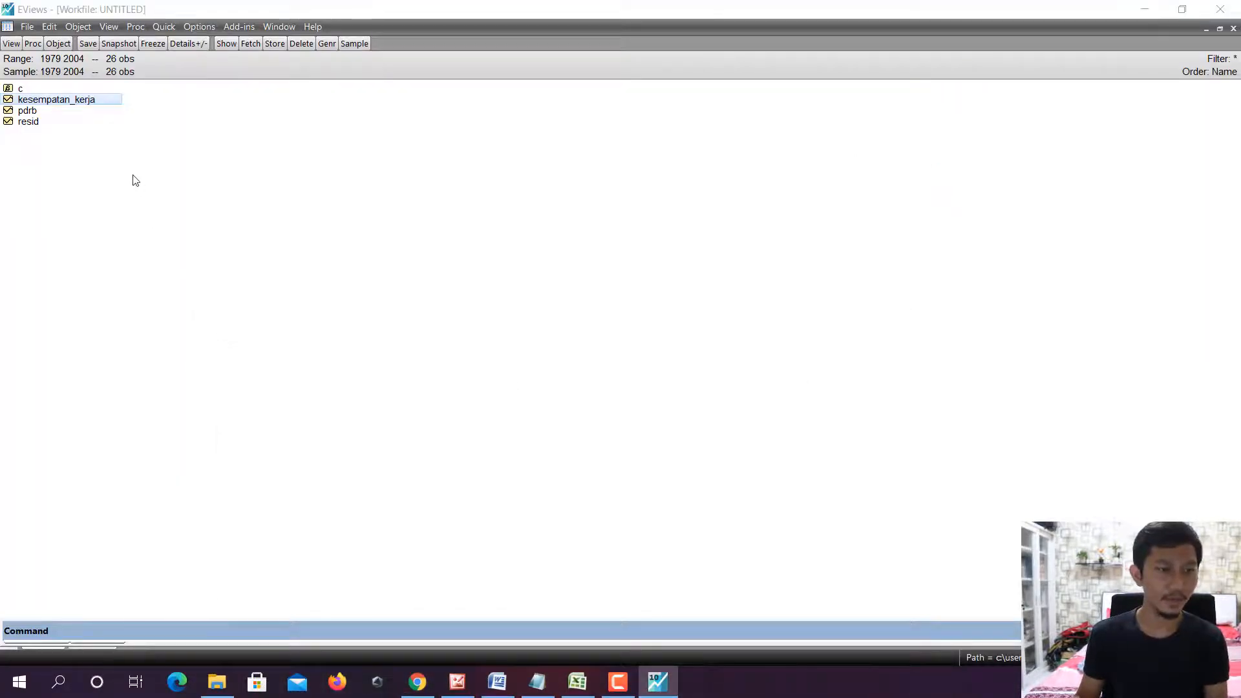
Open the kesempatan_kerja and pdrb series together as a group in EViews
shift+click(36, 120)
right_click(26, 107)
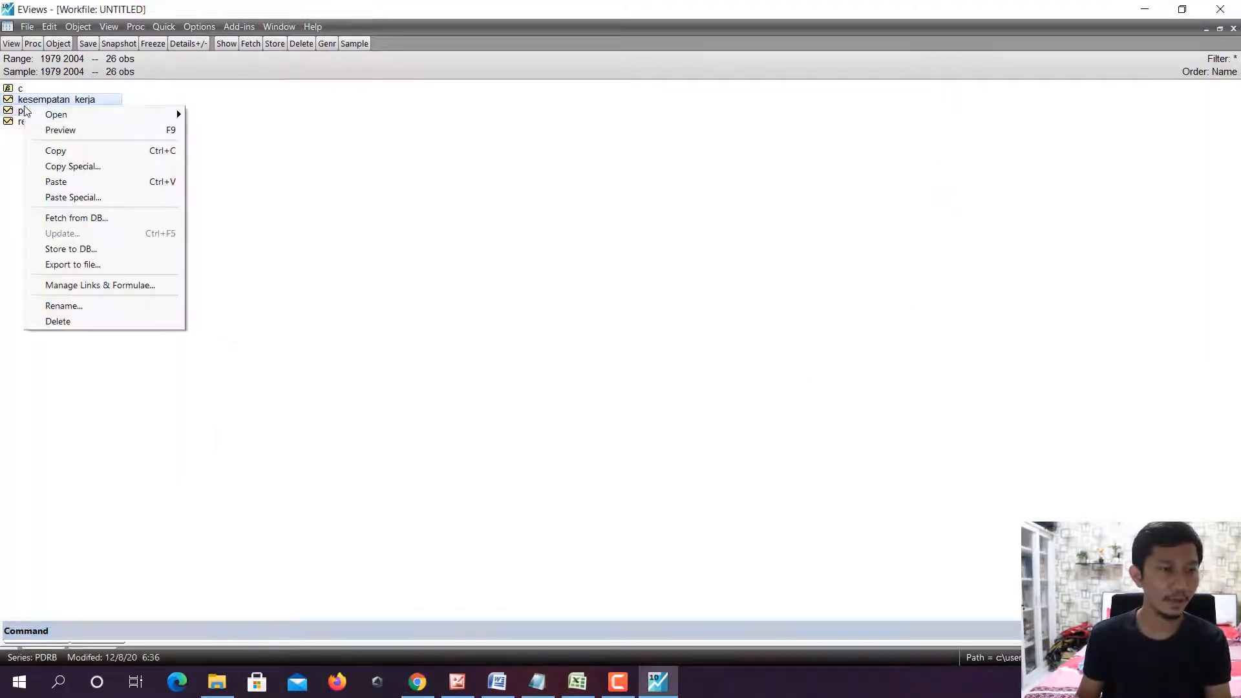
mouse_move(129, 116)
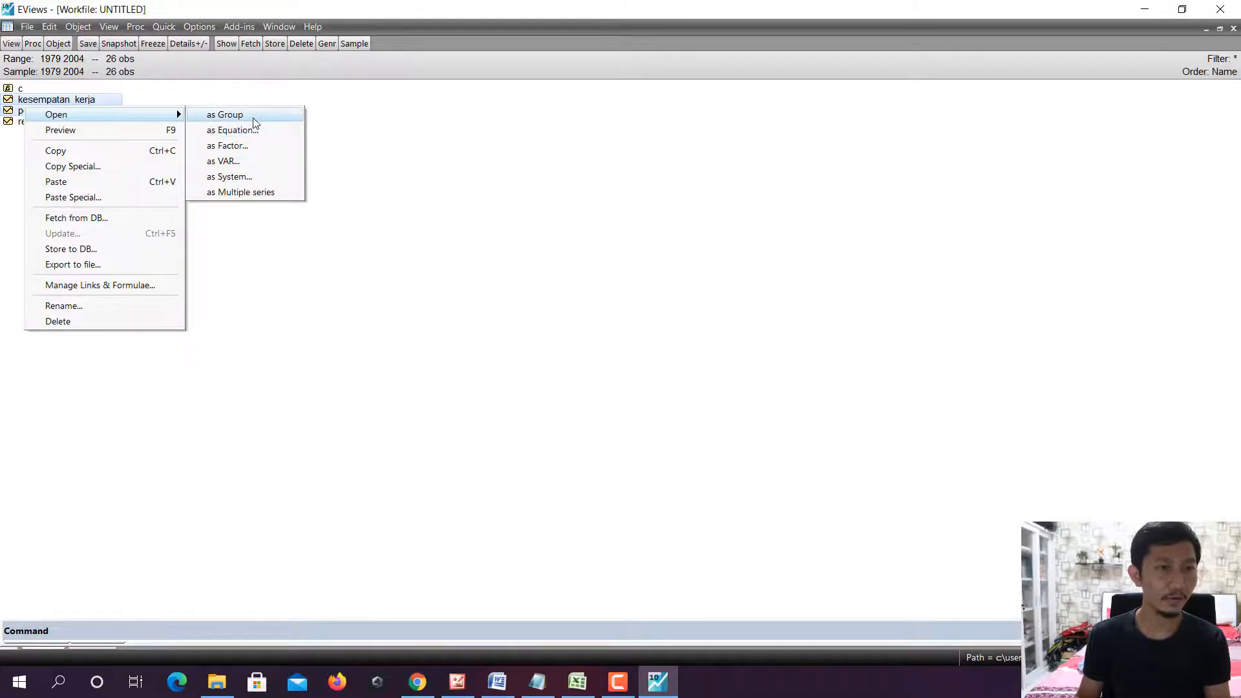
click(253, 116)
Run the Johansen system cointegration test on the group with intercept (no trend) in CE and test VAR, lag intervals 1 1 and MHM size 0.05
click(109, 26)
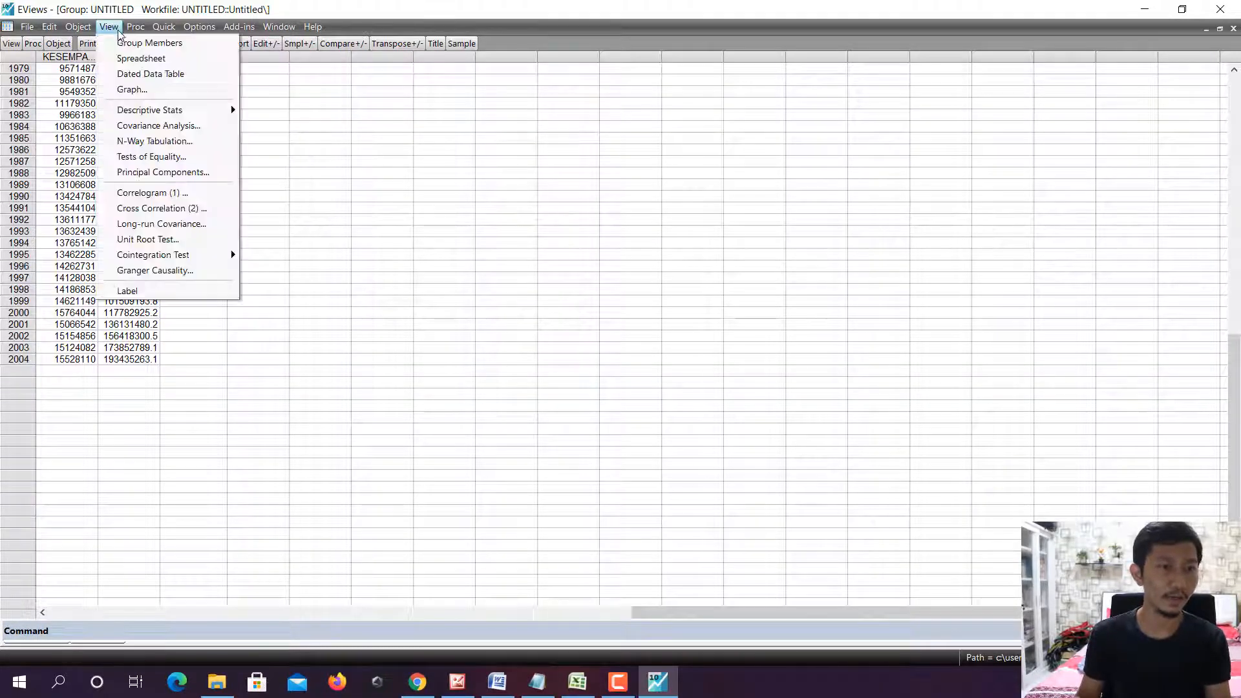
mouse_move(175, 264)
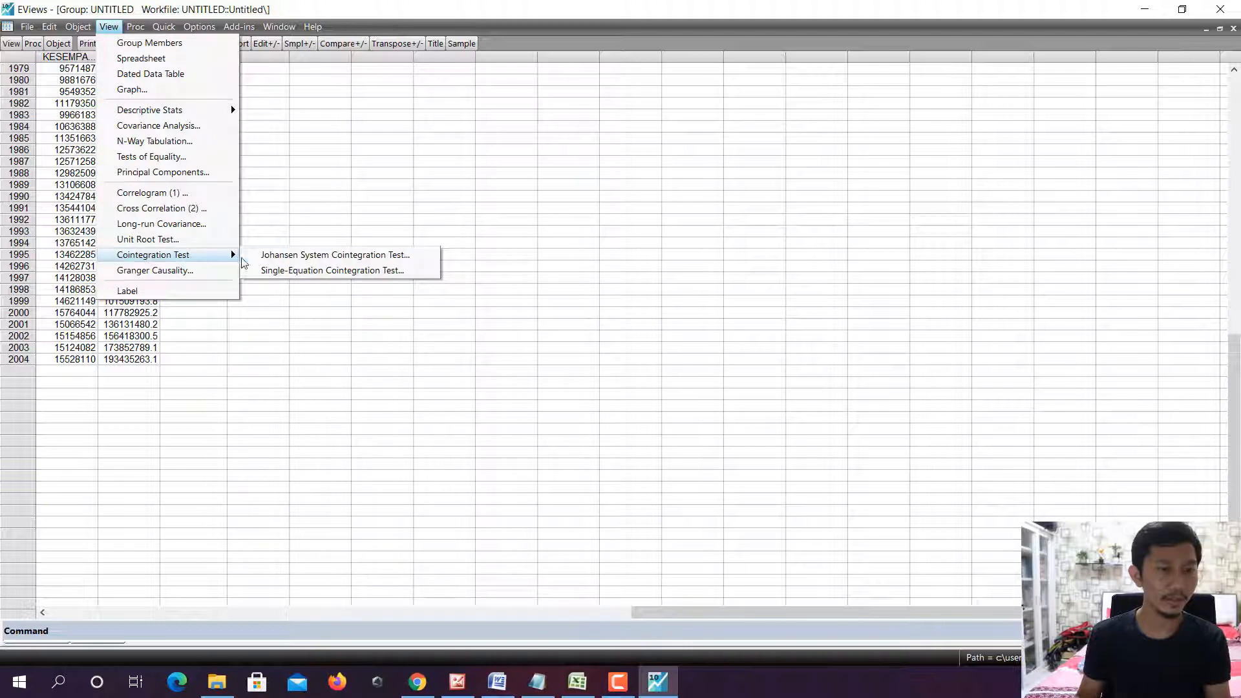
click(294, 256)
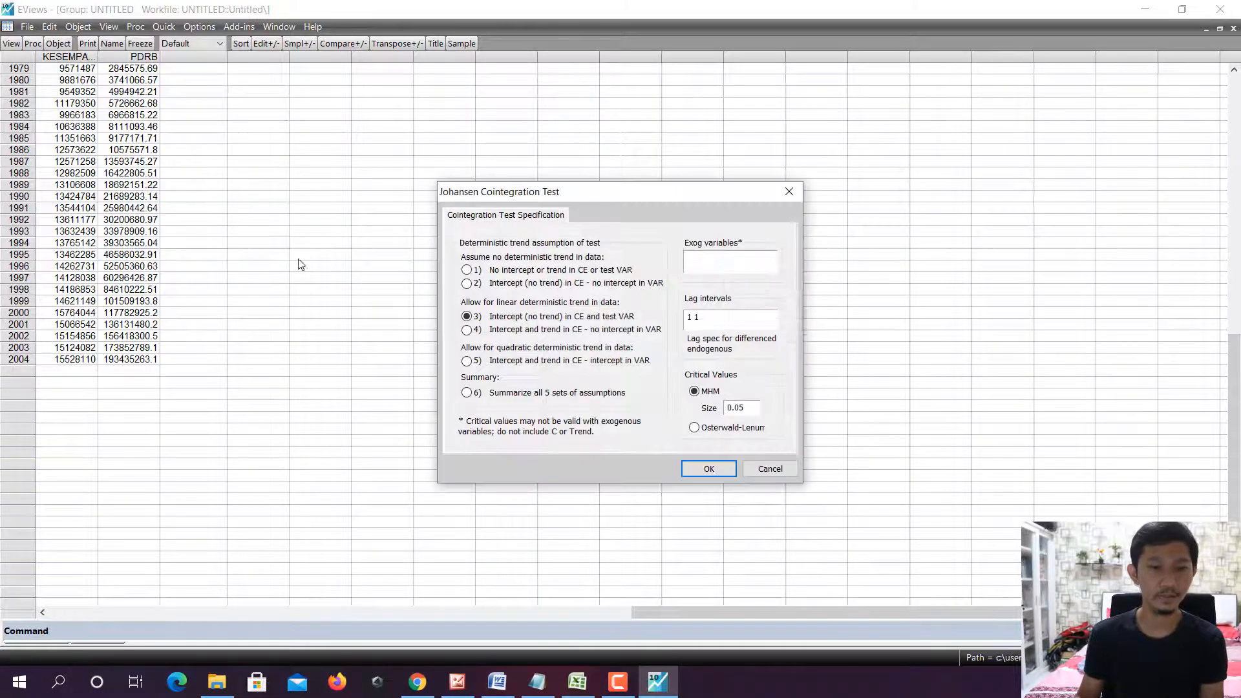
click(722, 471)
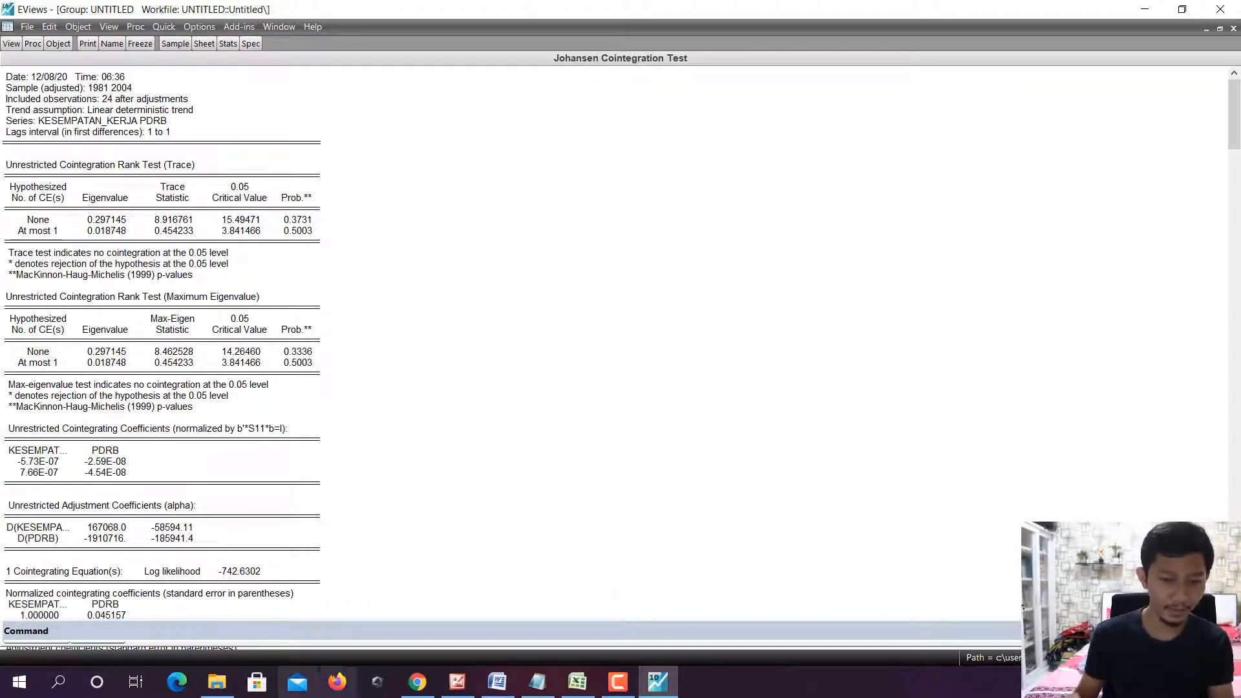
Write the question "Apakah terdapat kointegrasi di antara variabel PDRB dan kesempatan kerja????" in the blank Notepad note, followed by blank lines
click(537, 682)
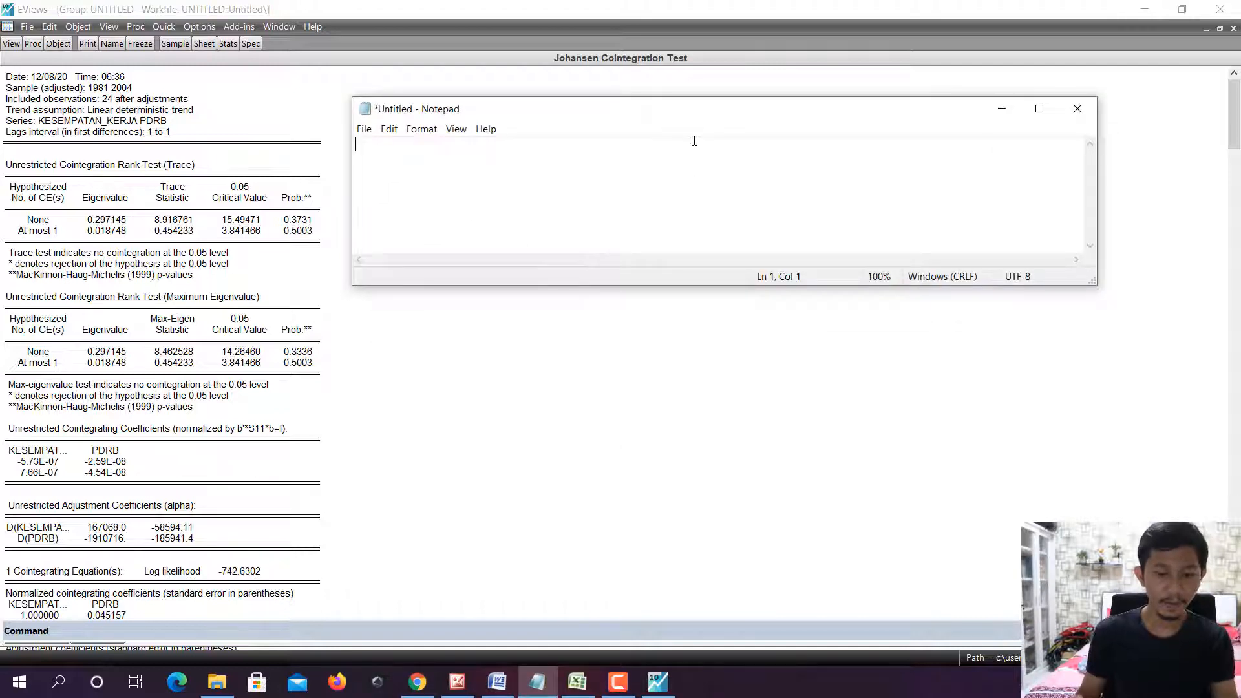
text(Apakah terdapat kointegras)
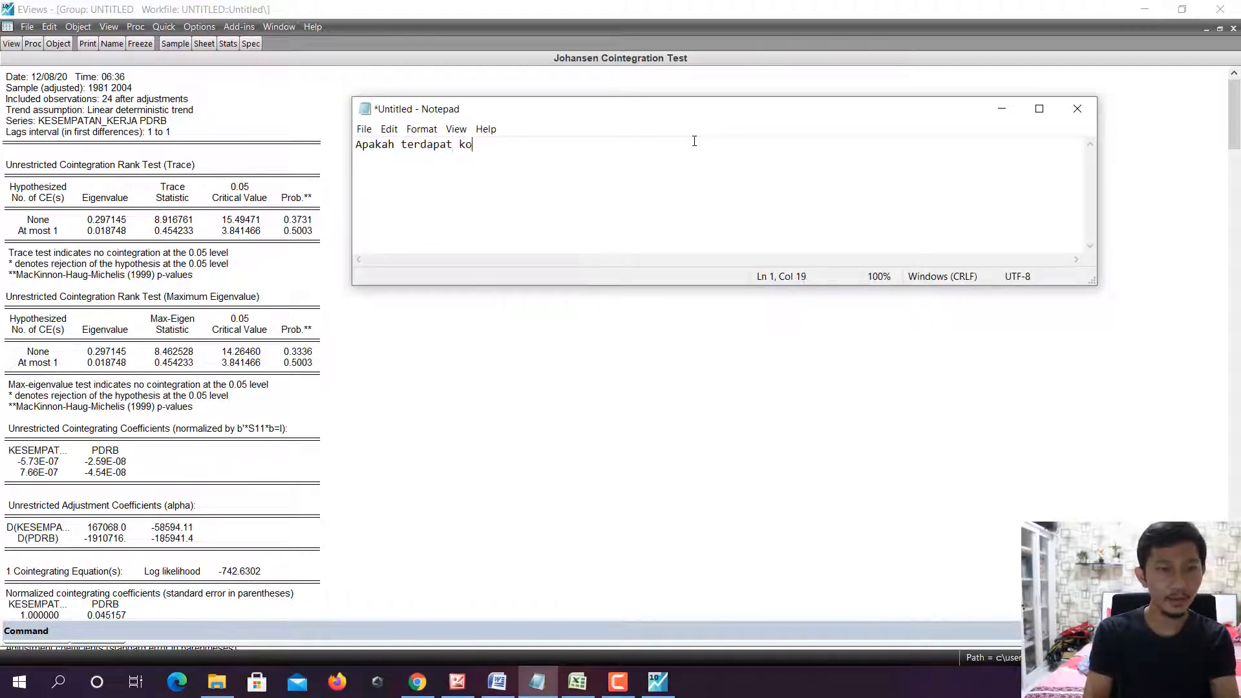
text(antara variabe)
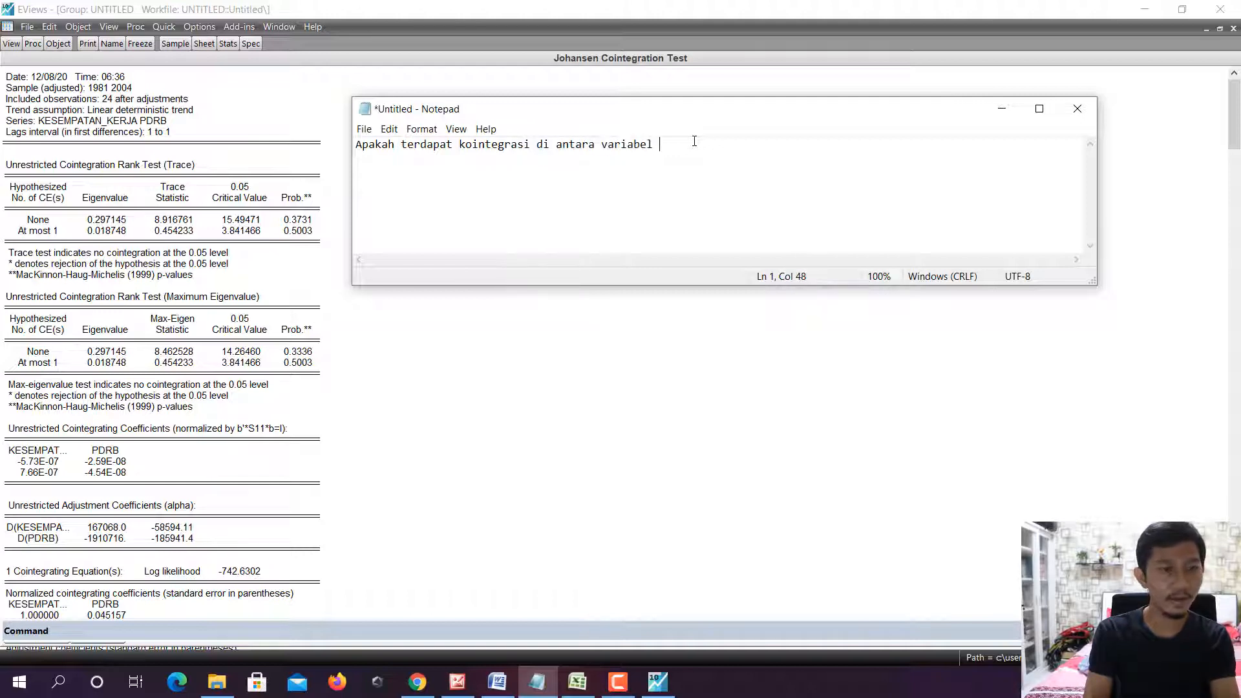
text(l P)
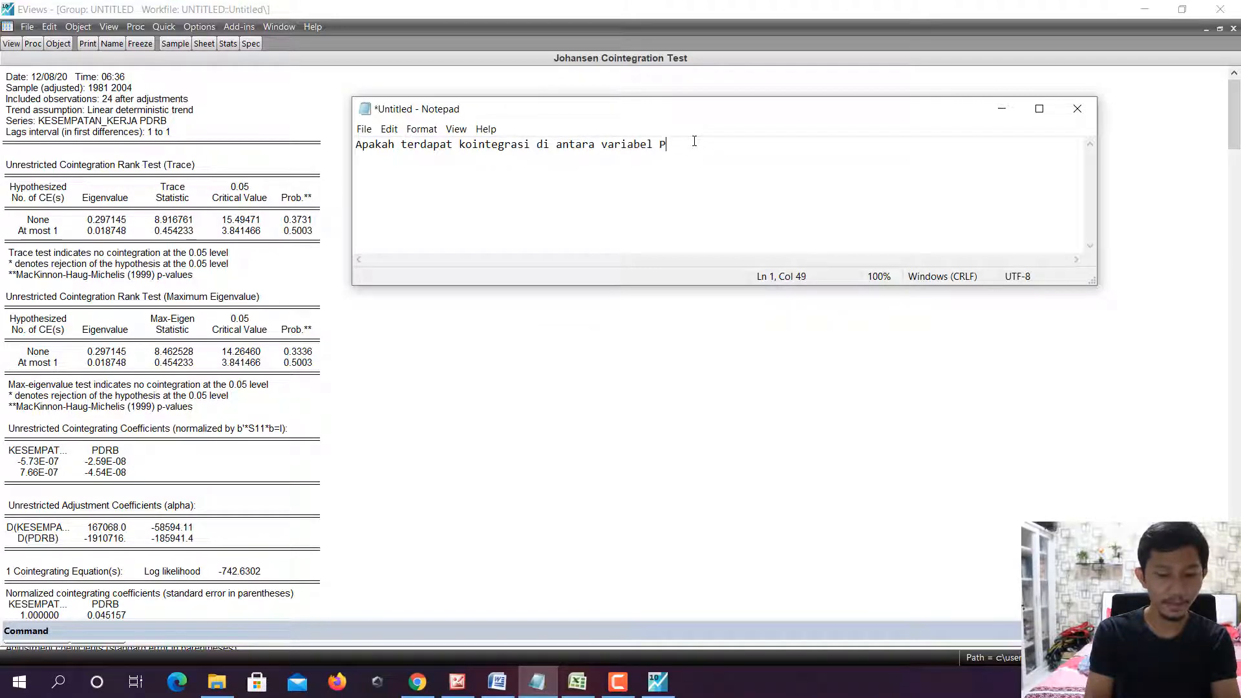
text(DRB dan kesempata)
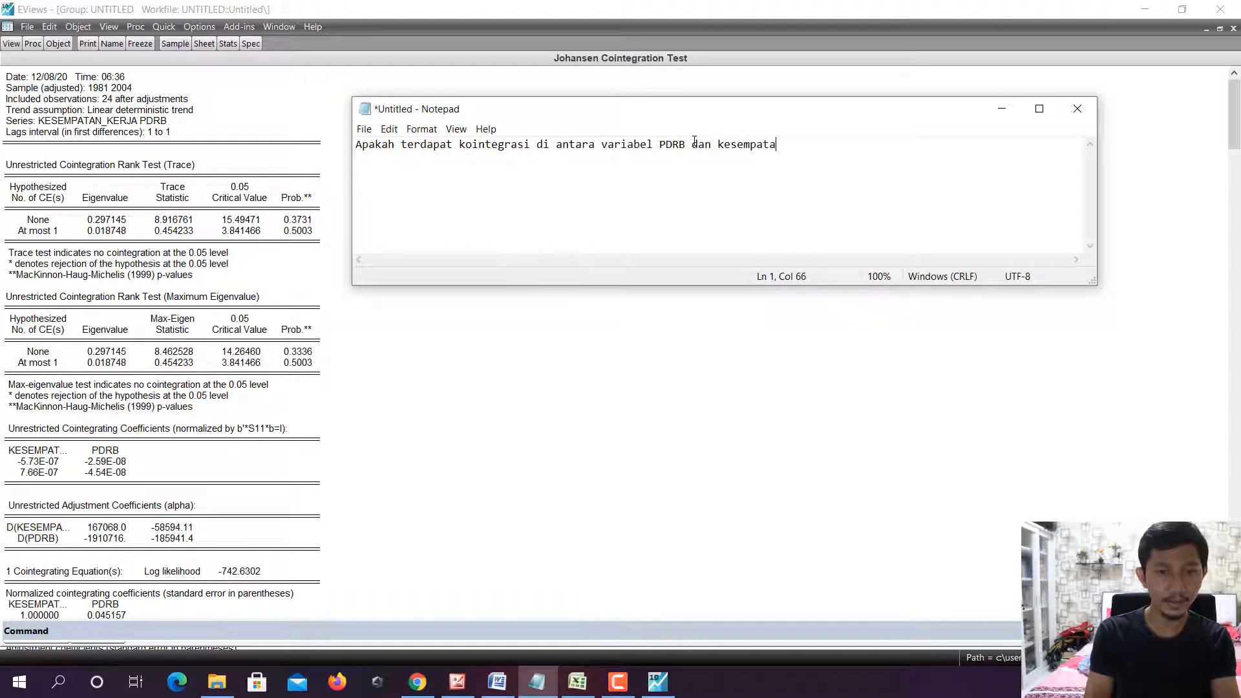
text(n kerja????)
key(Return)
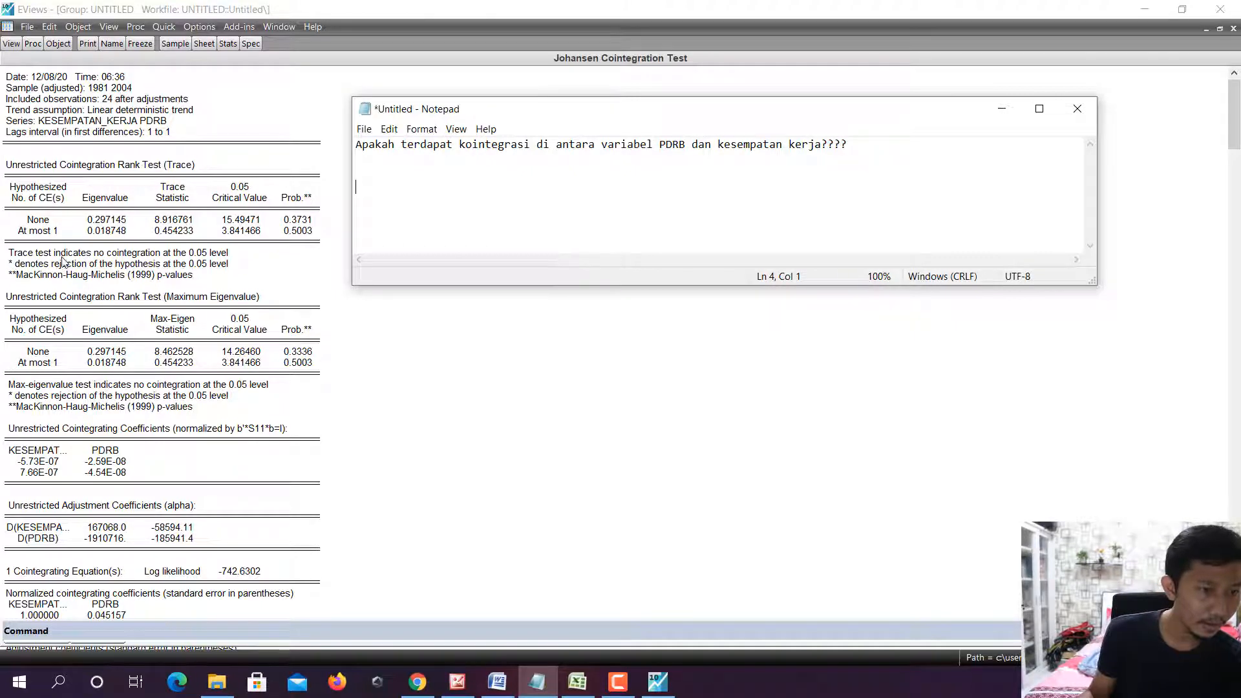
Copy the trace test conclusion line from the Johansen output as text with numbers as displayed, and return to the Notepad note
scroll(69, 268, down, 1)
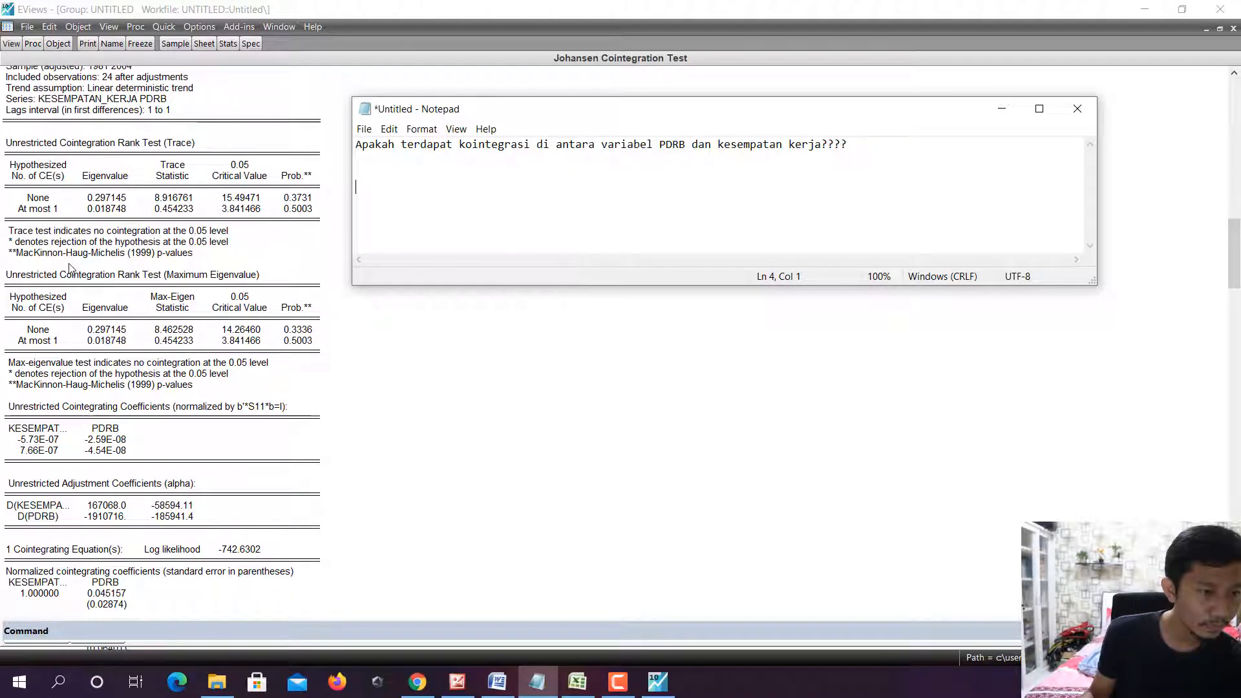
scroll(75, 258, up, 1)
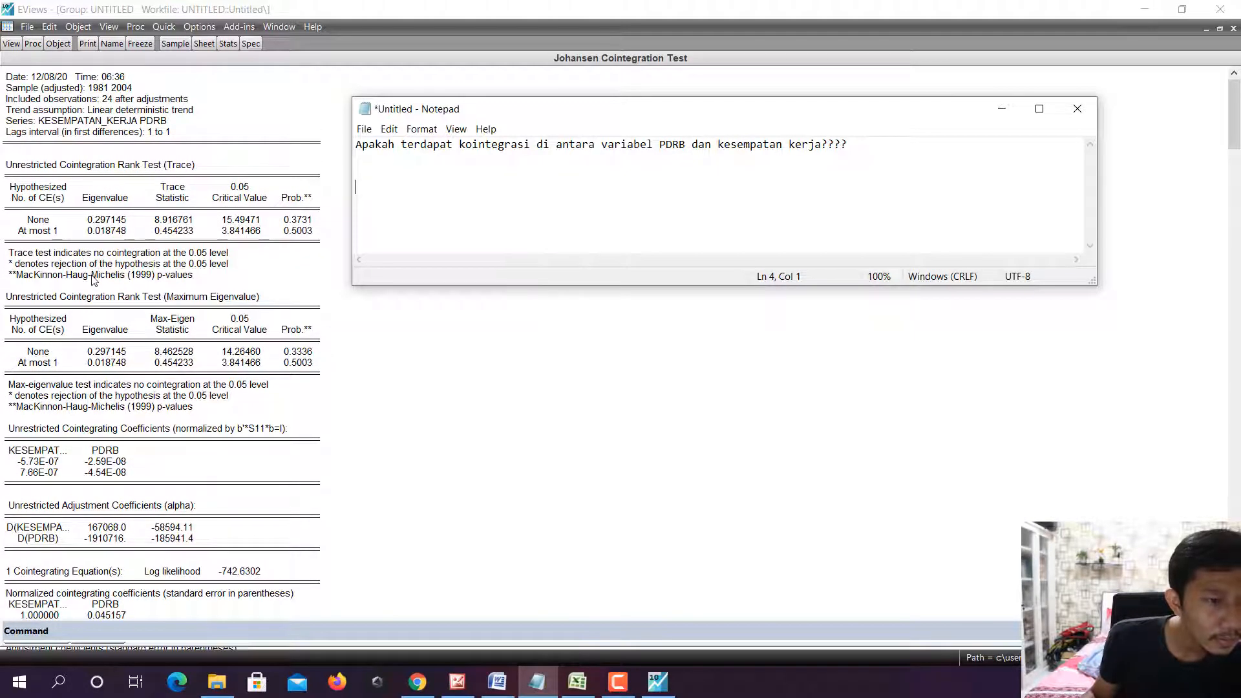
click(373, 324)
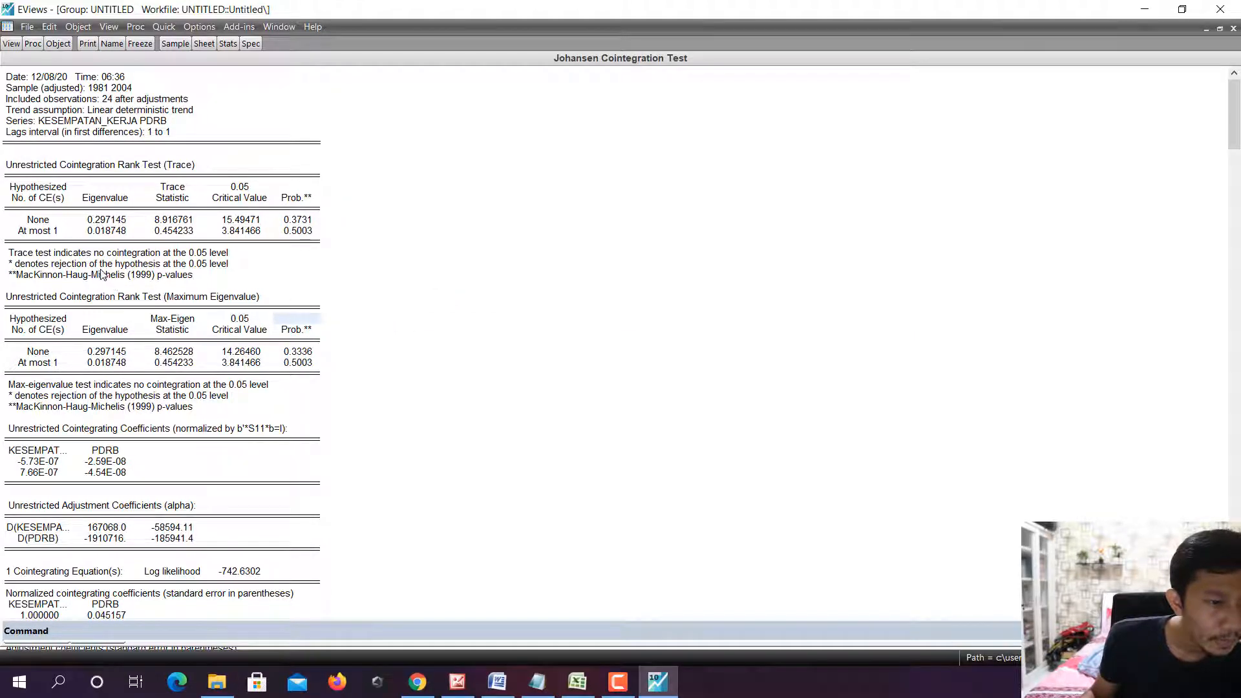
click(20, 256)
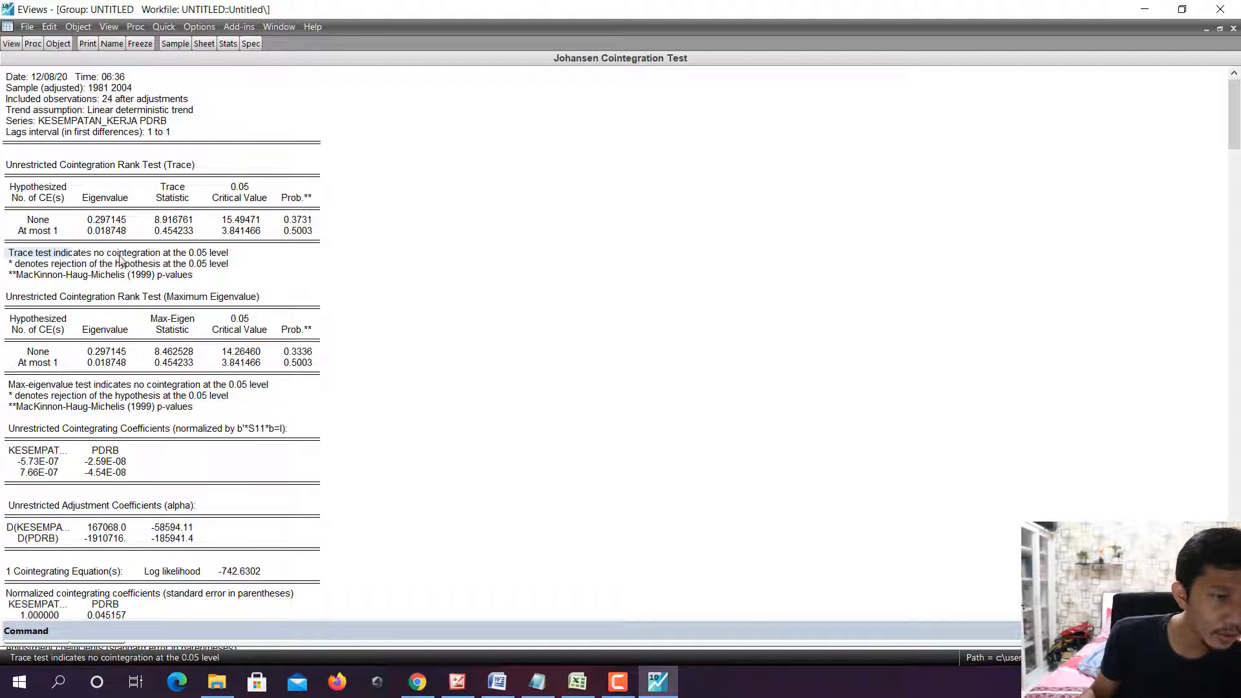
drag(239, 255, 11, 257)
key(ctrl+c)
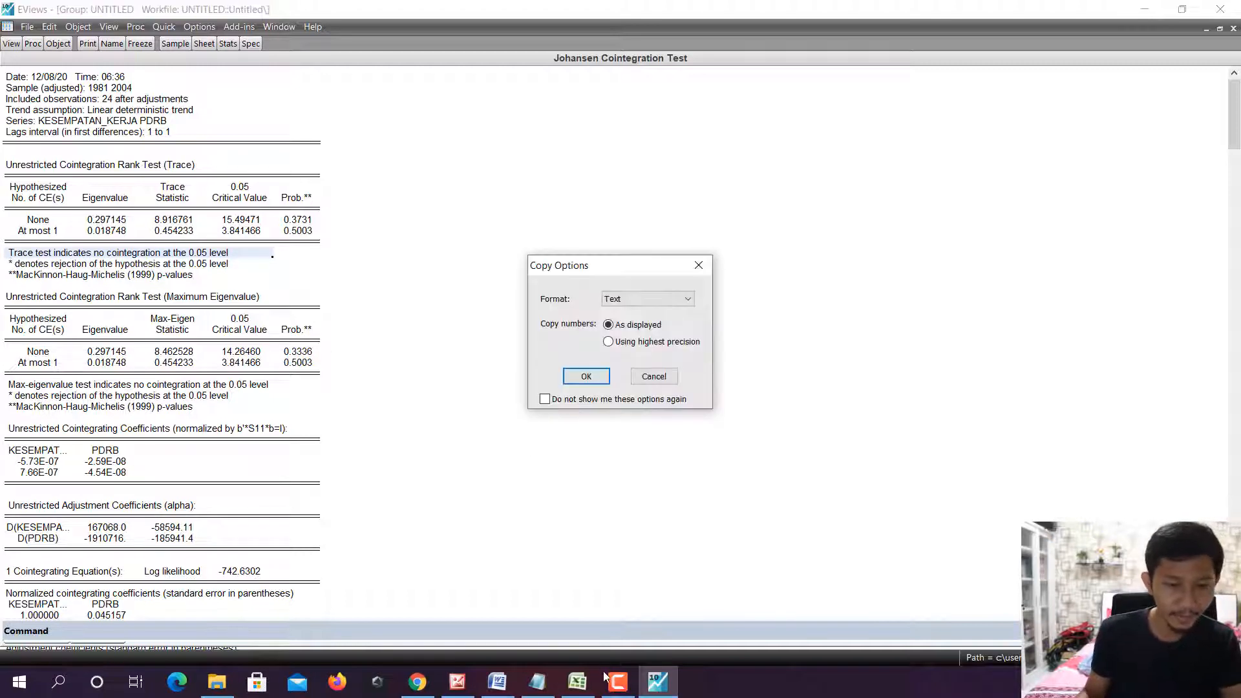
click(586, 376)
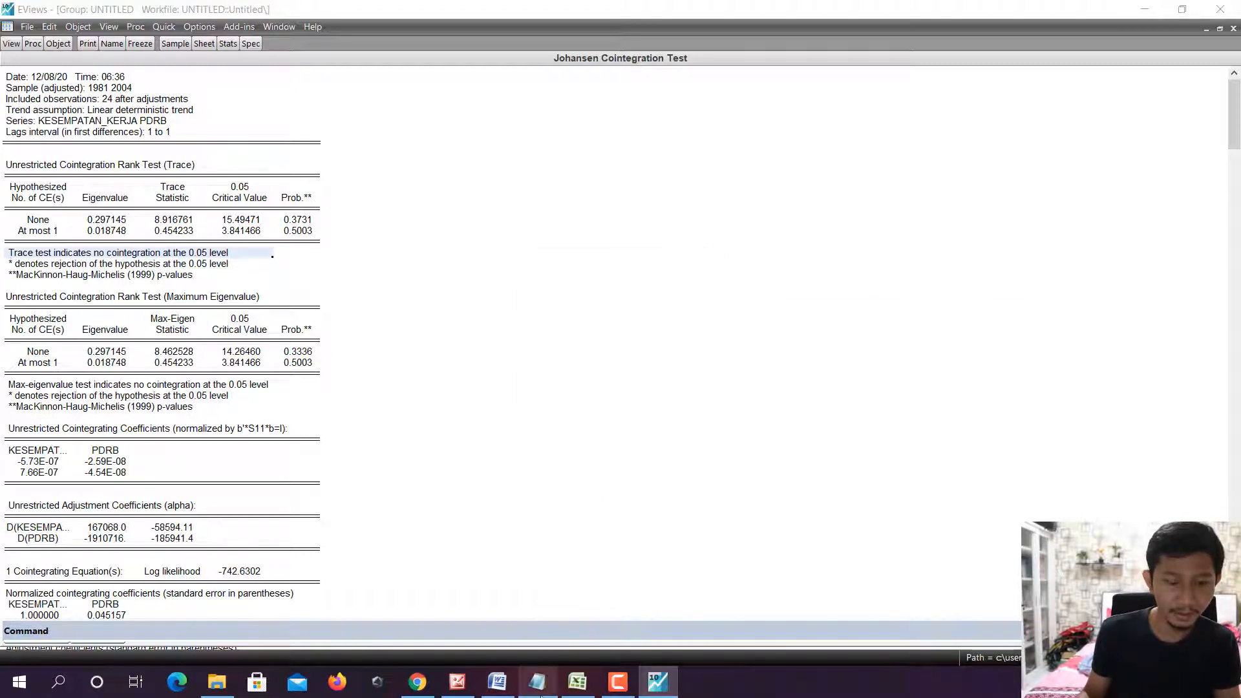
click(537, 682)
text(Berdas)
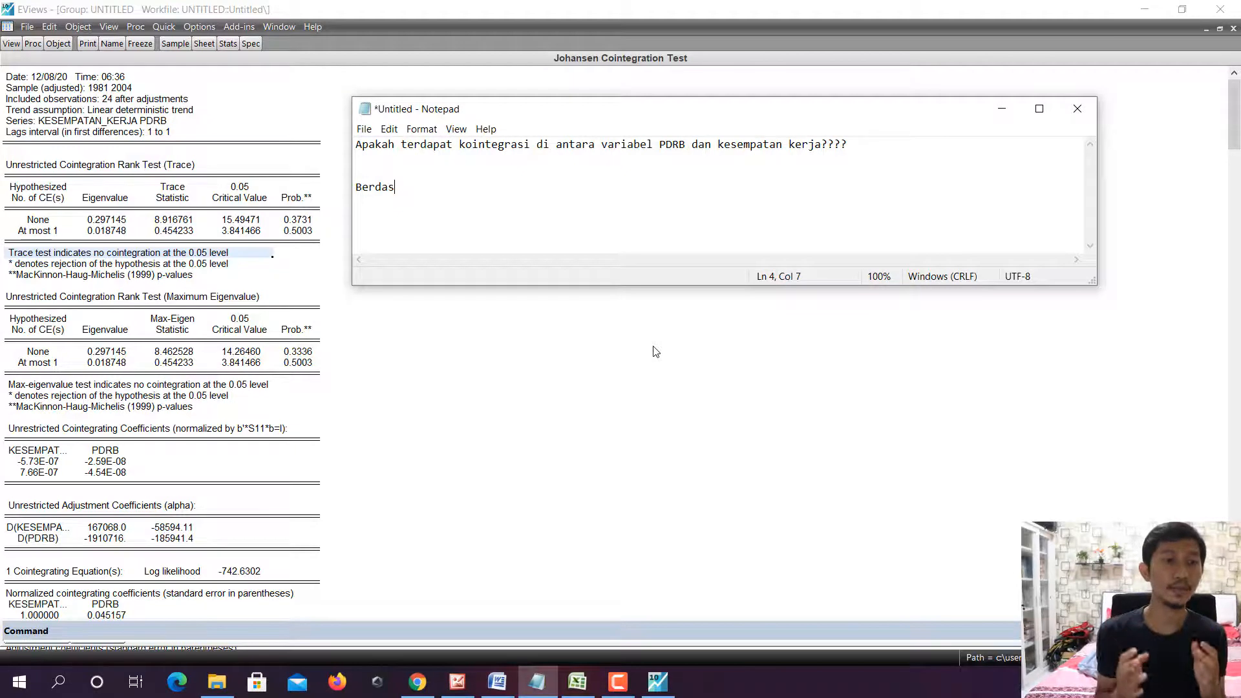
key(BackSpace)
key(BackSpace)
key(BackSpace)
key(BackSpace)
key(BackSpace)
key(BackSpace)
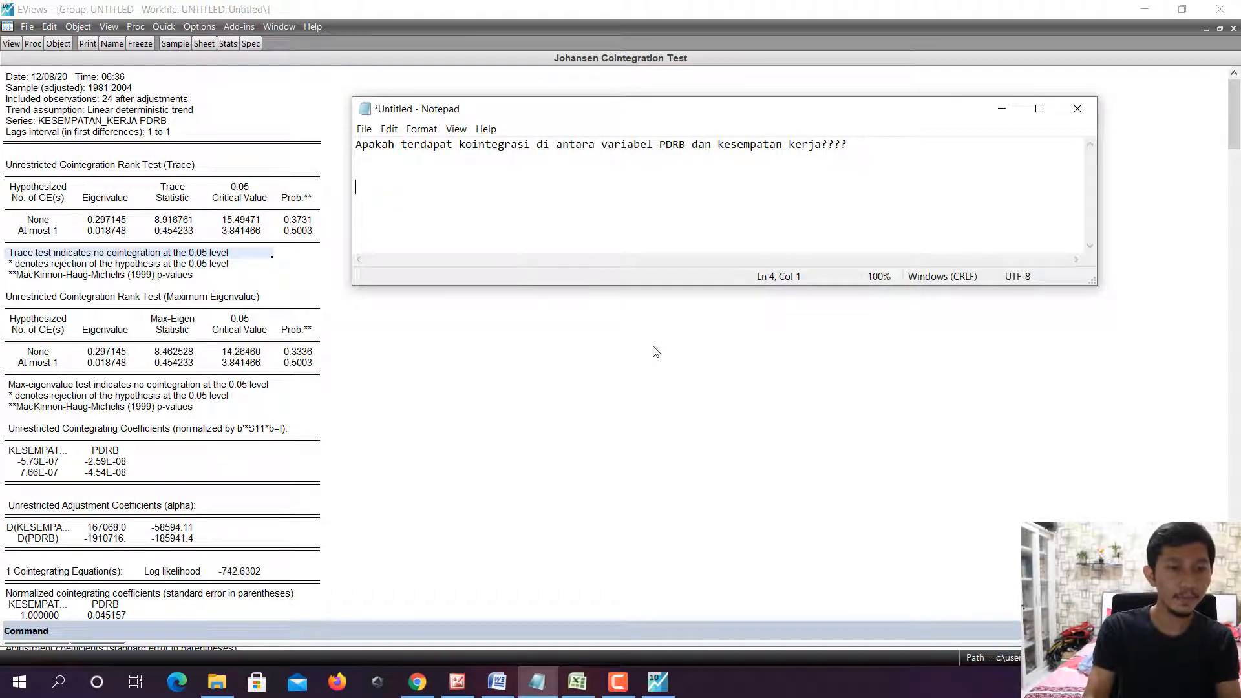
Write "Dua pendekatan, Trace Statistic dan Max-Eigen Statistic" below the question in the Notepad note
text(Dua pendekatan,)
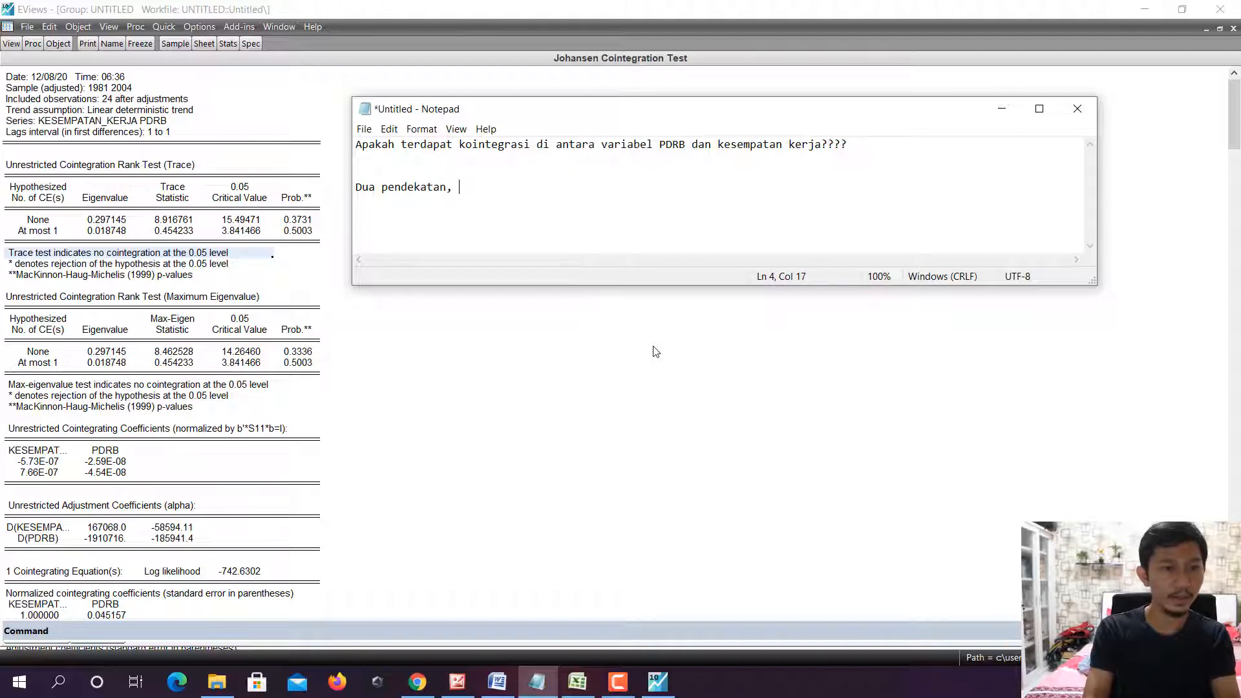
text( Trace )
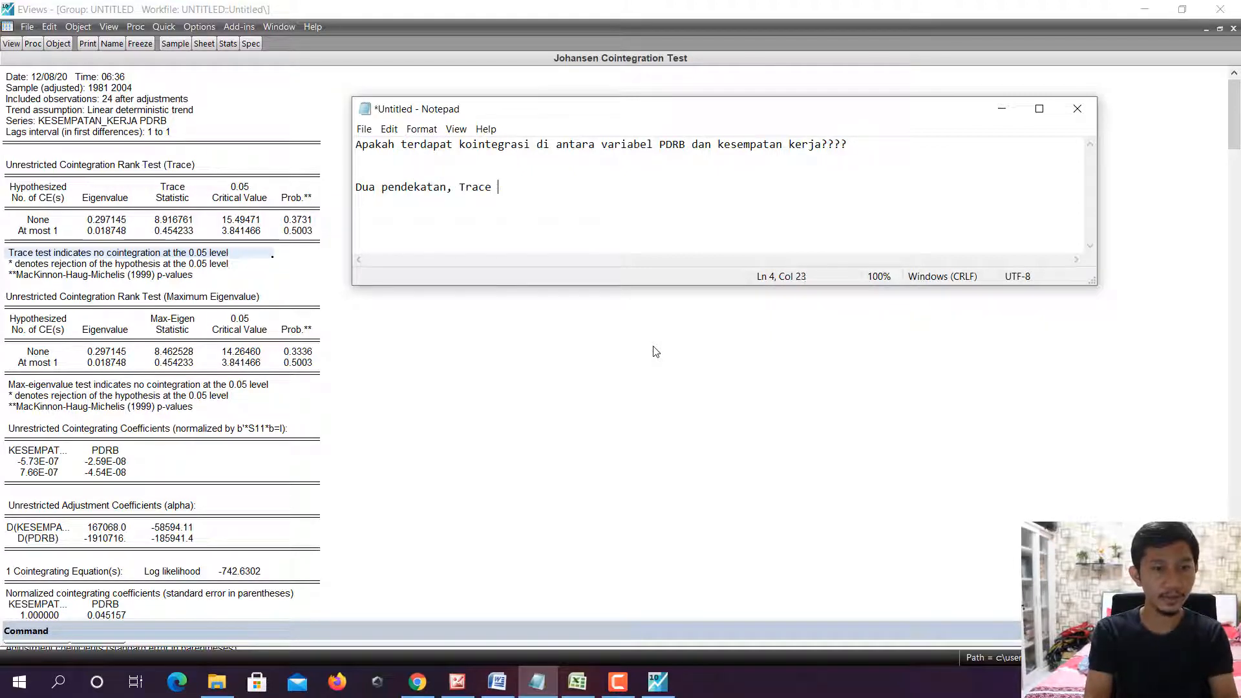
text(Statistic dan )
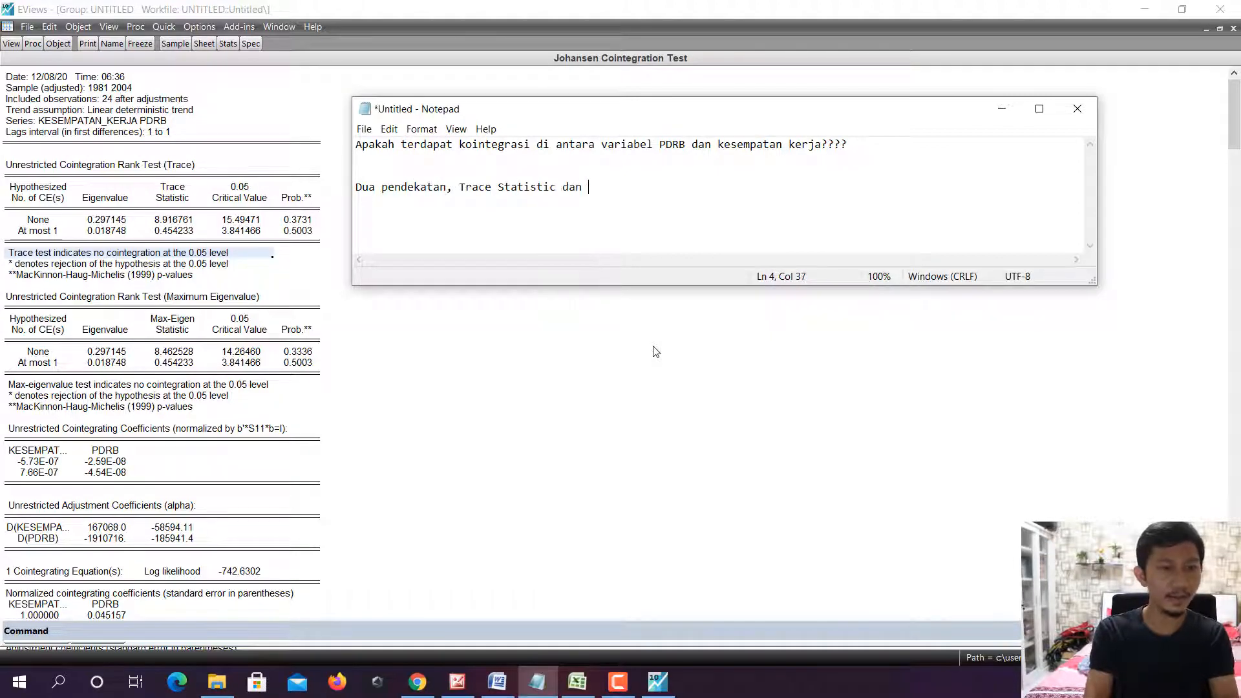
text(Max-)
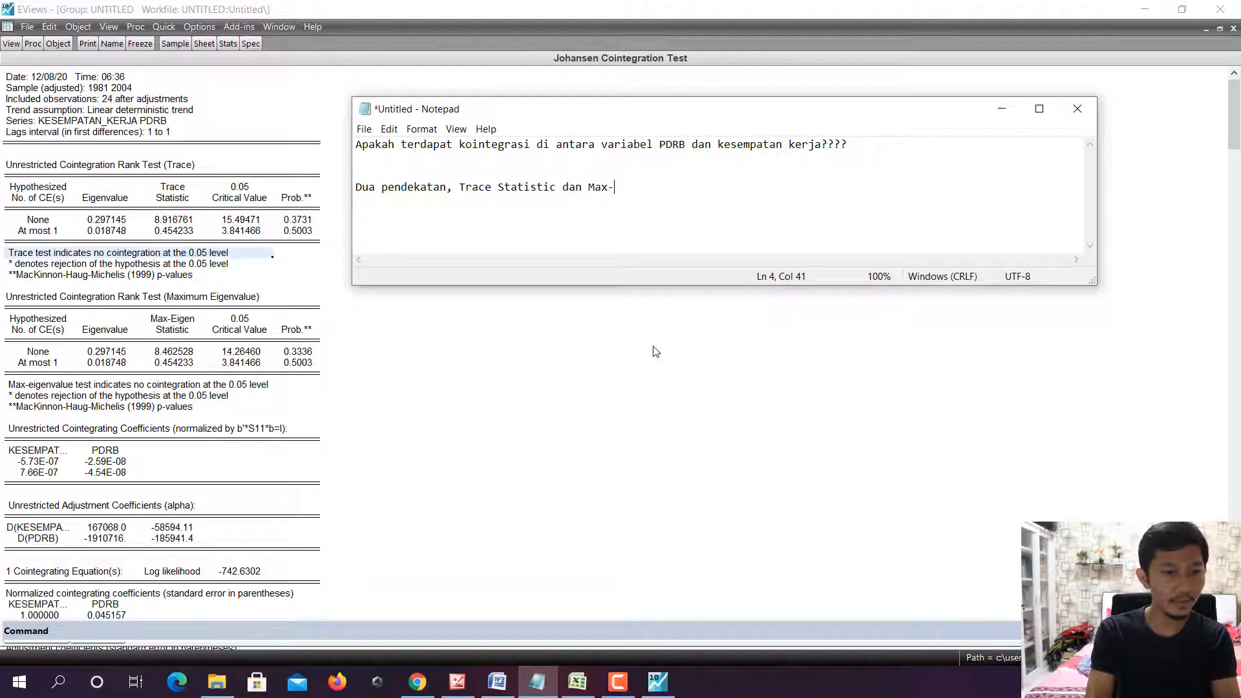
text(Eigen Statistic)
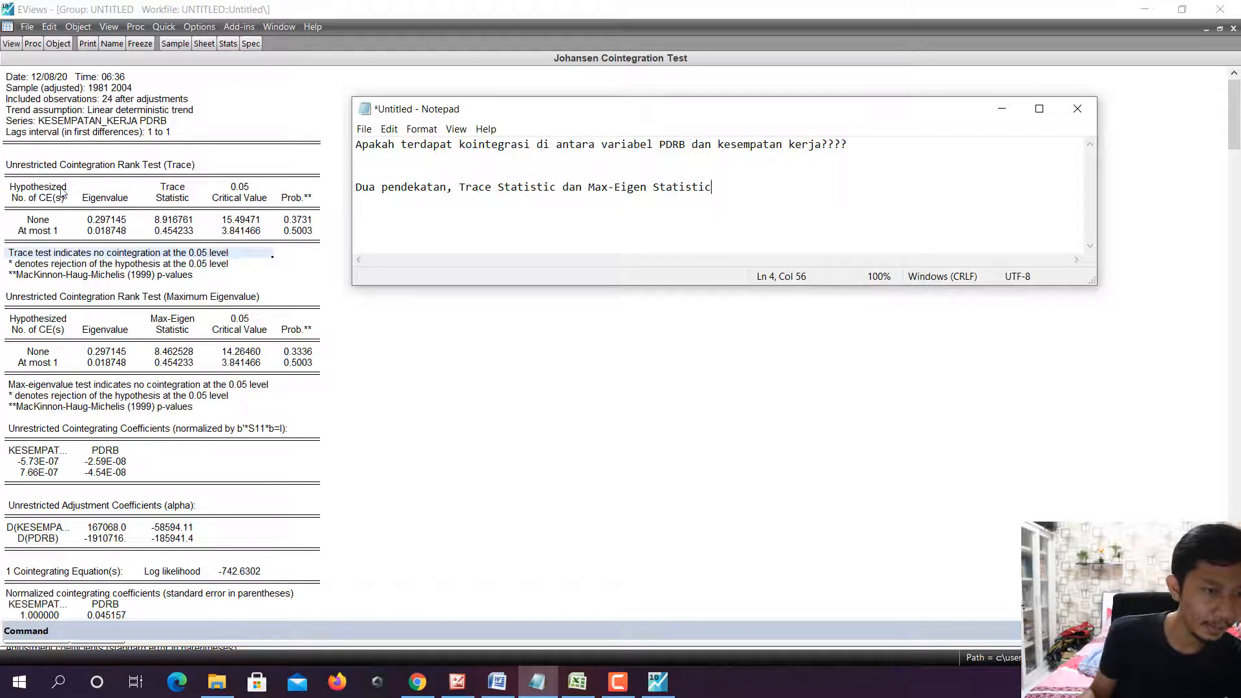
Highlight the Trace and Maximum Eigenvalue rank test tables in the EViews output for review
click(138, 167)
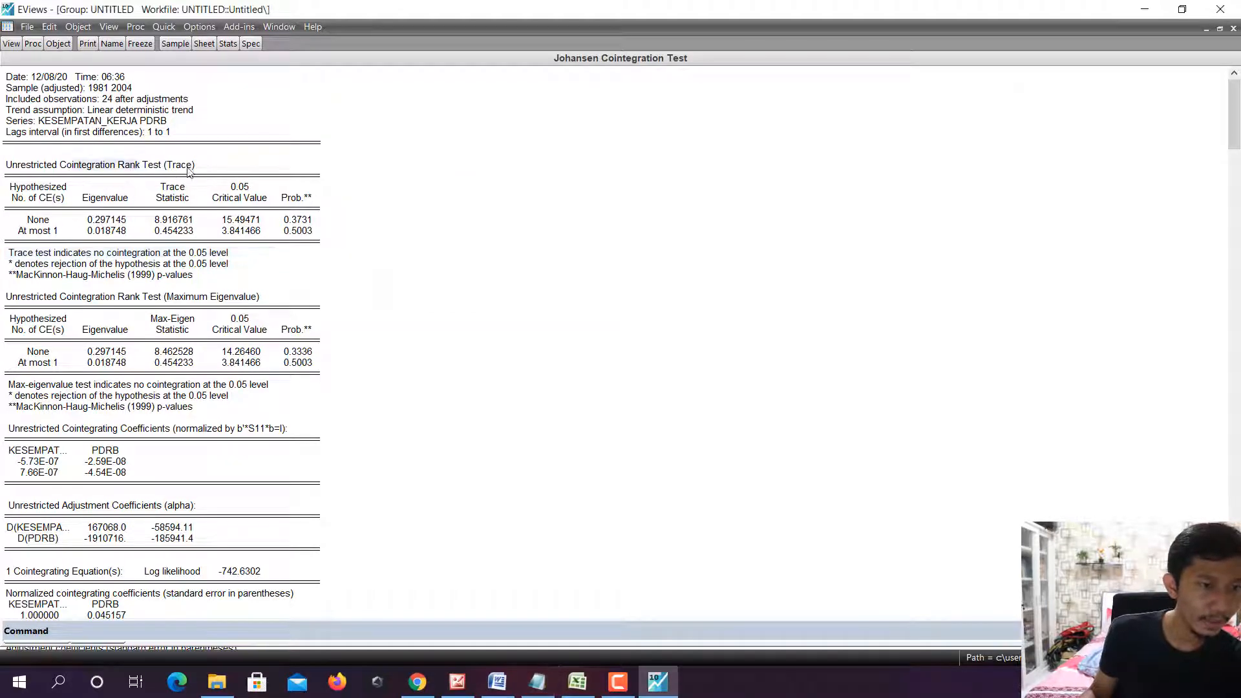
mouse_move(41, 168)
mouse_down()
mouse_move(218, 243)
mouse_move(300, 245)
mouse_up()
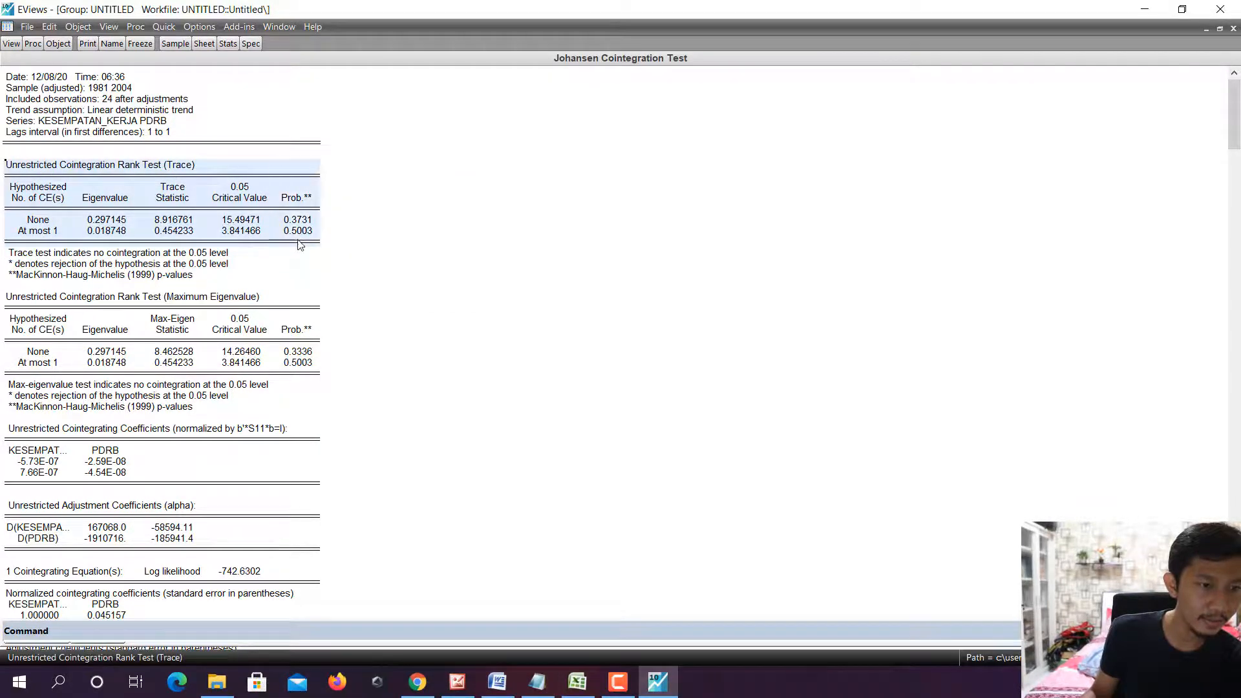
mouse_move(73, 294)
mouse_down()
mouse_move(137, 298)
mouse_move(296, 357)
mouse_up()
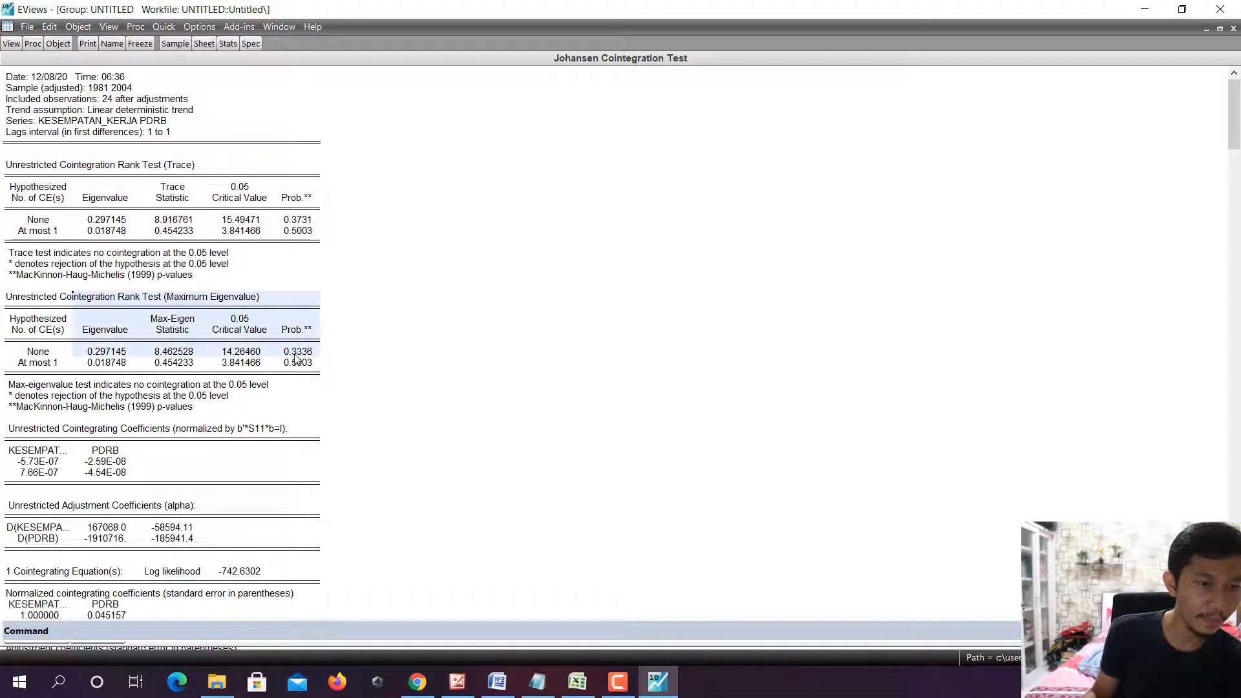
click(366, 311)
Paste the trace test conclusion into Notepad, one blank line below the "Dua pendekatan" line, and remove its leading space
click(537, 682)
key(Return)
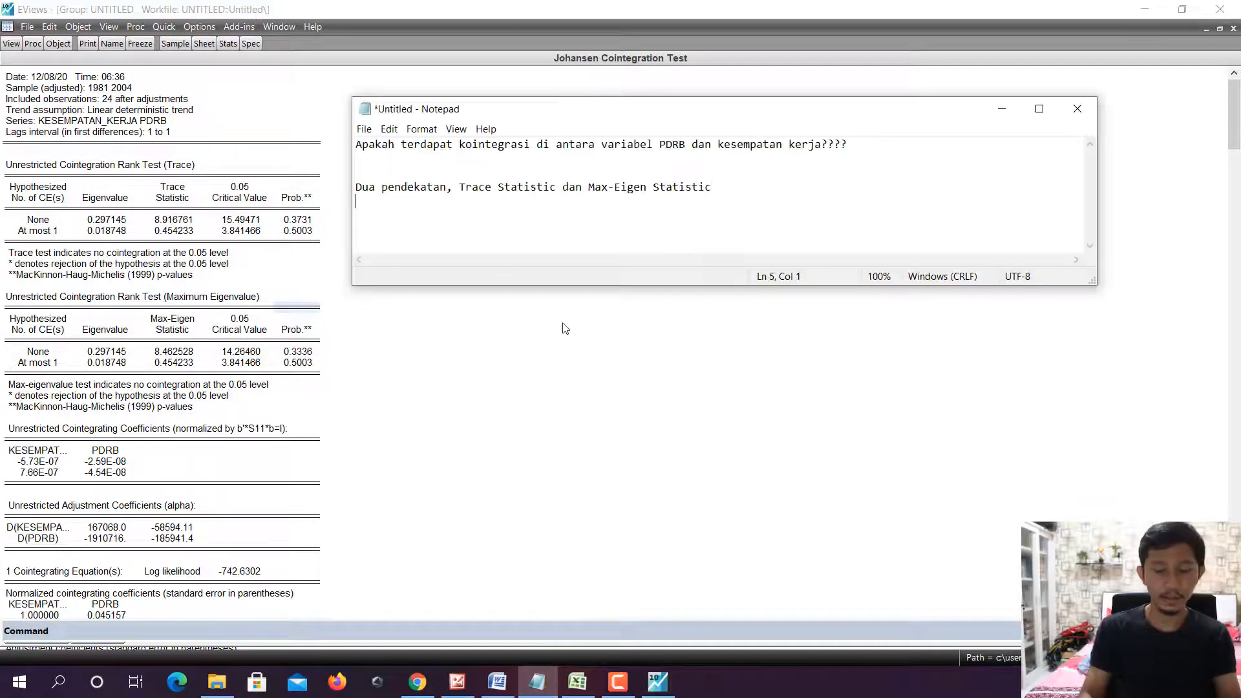
key(Return)
key(ctrl+v)
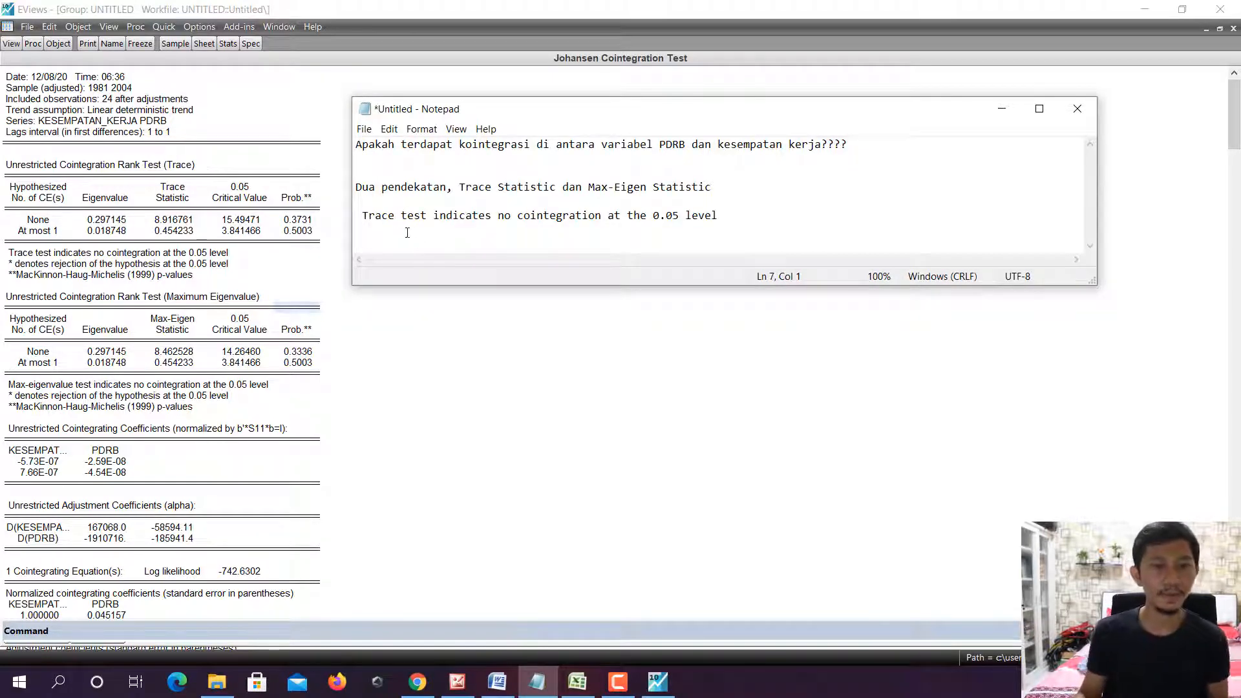
click(225, 257)
drag(224, 257, 11, 259)
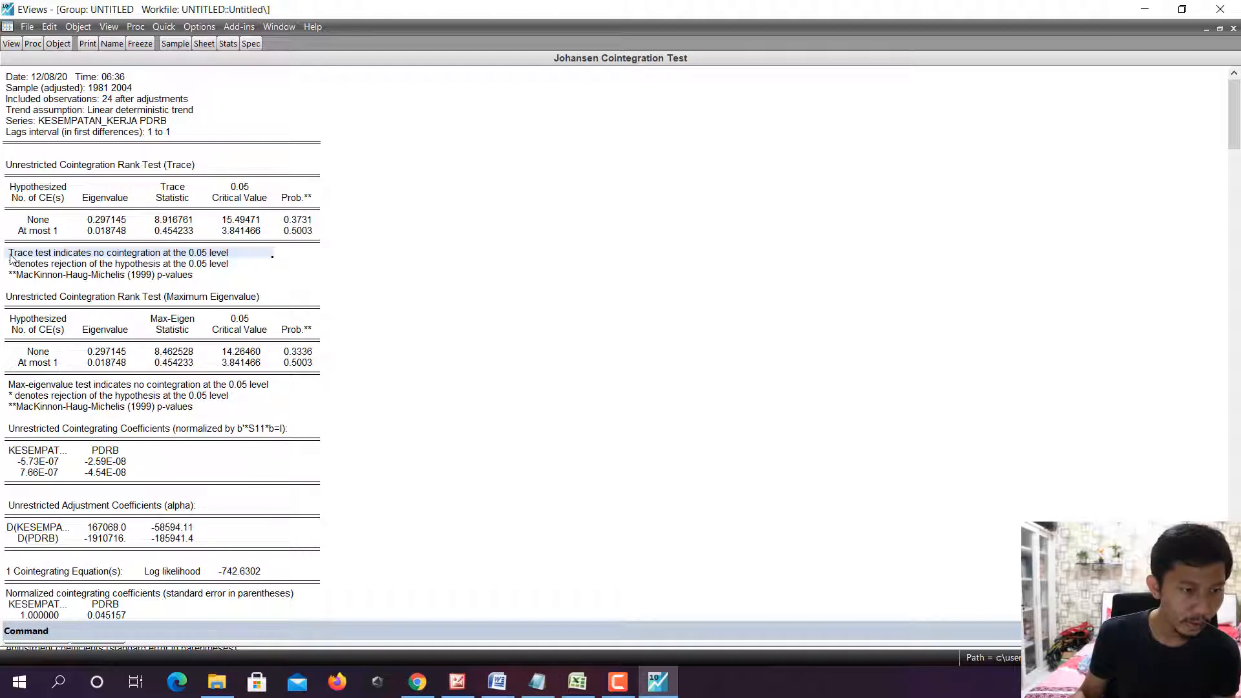
key(ctrl+c)
click(536, 682)
key(ctrl+v)
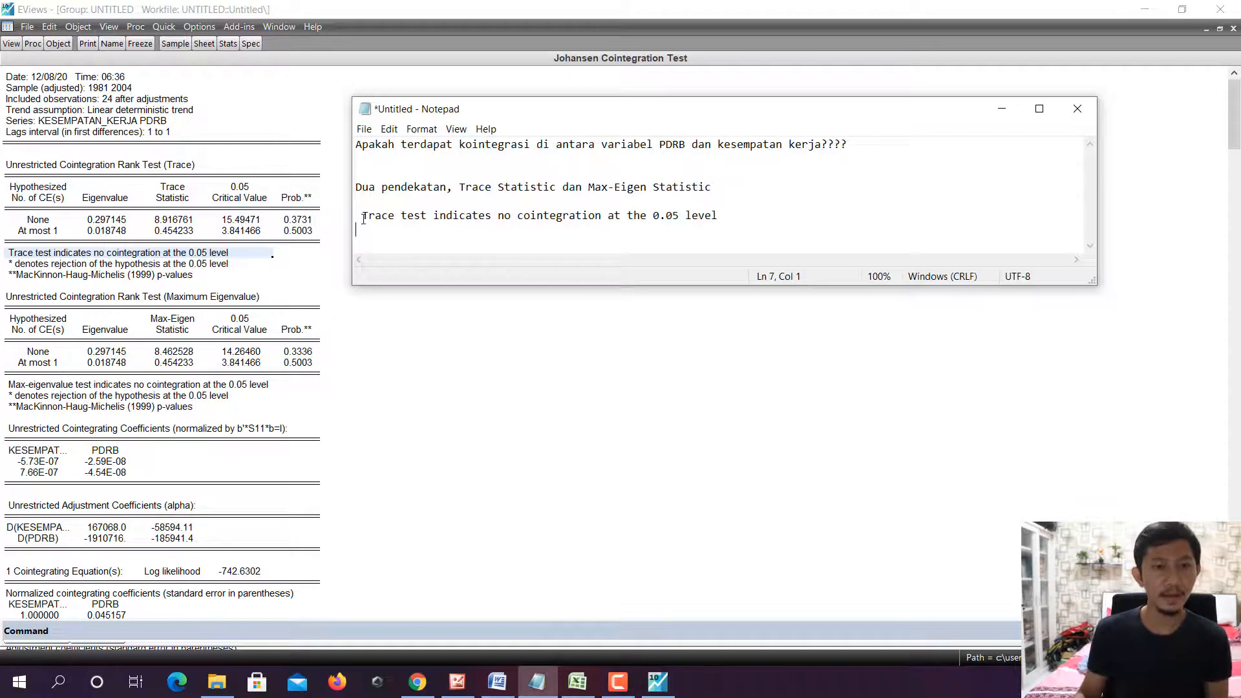
key(BackSpace)
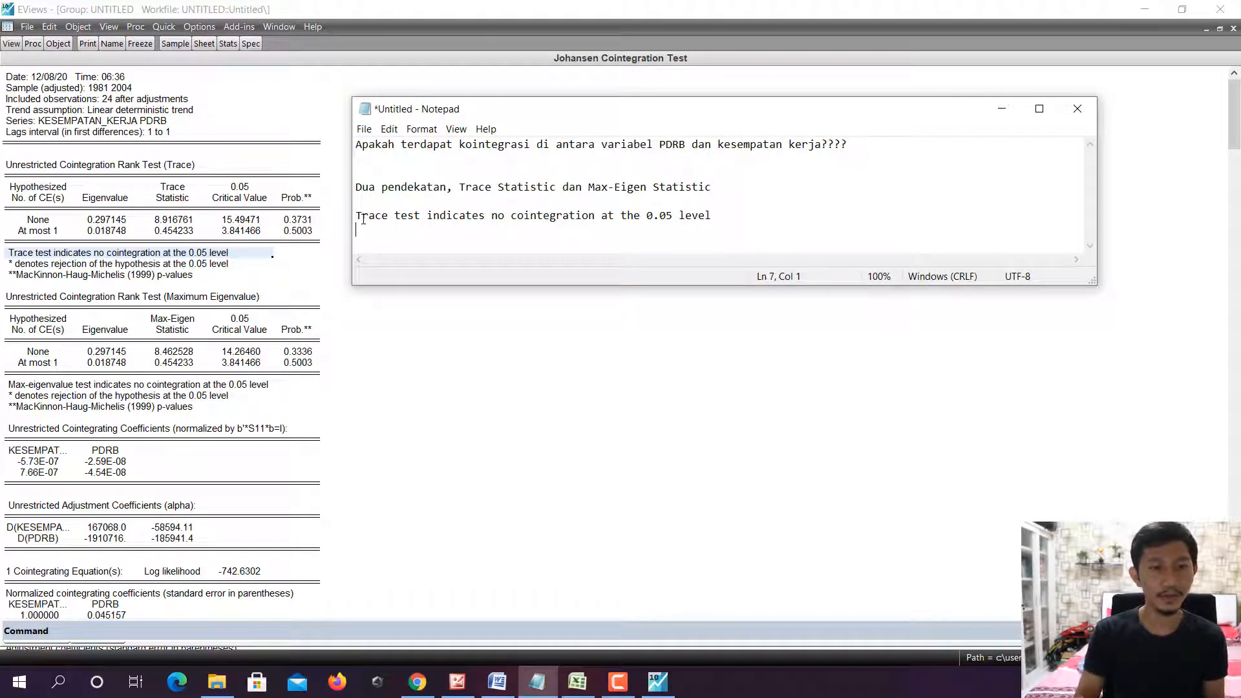
Add the line "Berdasarkan hasil uji kointegrasi dengan pendekatan Trace Statistic, tidak terdapat kointegrasi pada tingkat signifikansi 0,05." after a blank line in the note
key(Return)
key(Return)
text(Be)
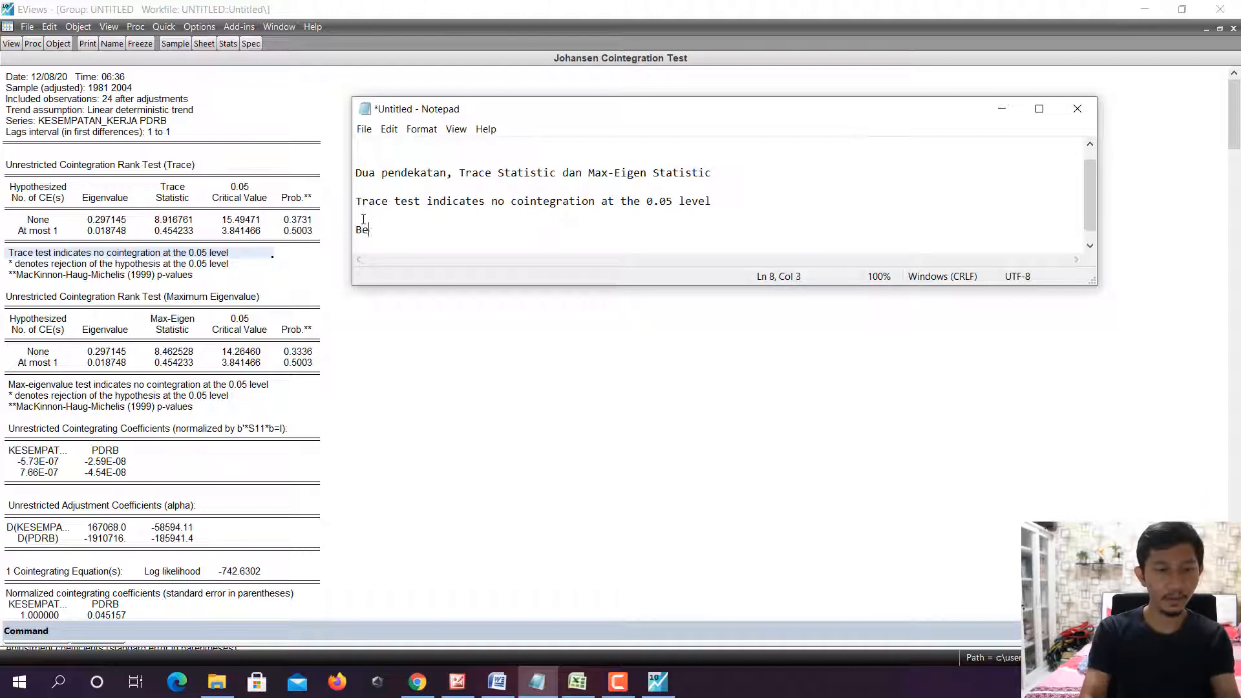
text(rdasarkan hasil uji koinre)
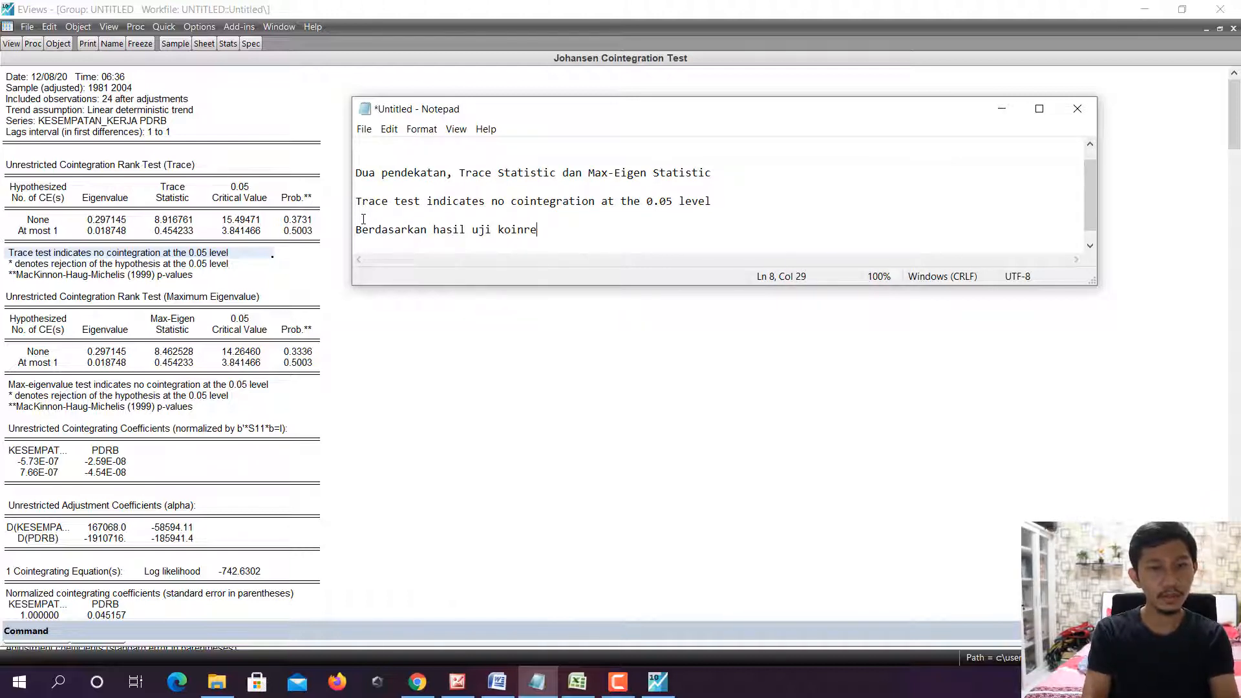
key(BackSpace)
key(BackSpace)
text(tegrasi dengan )
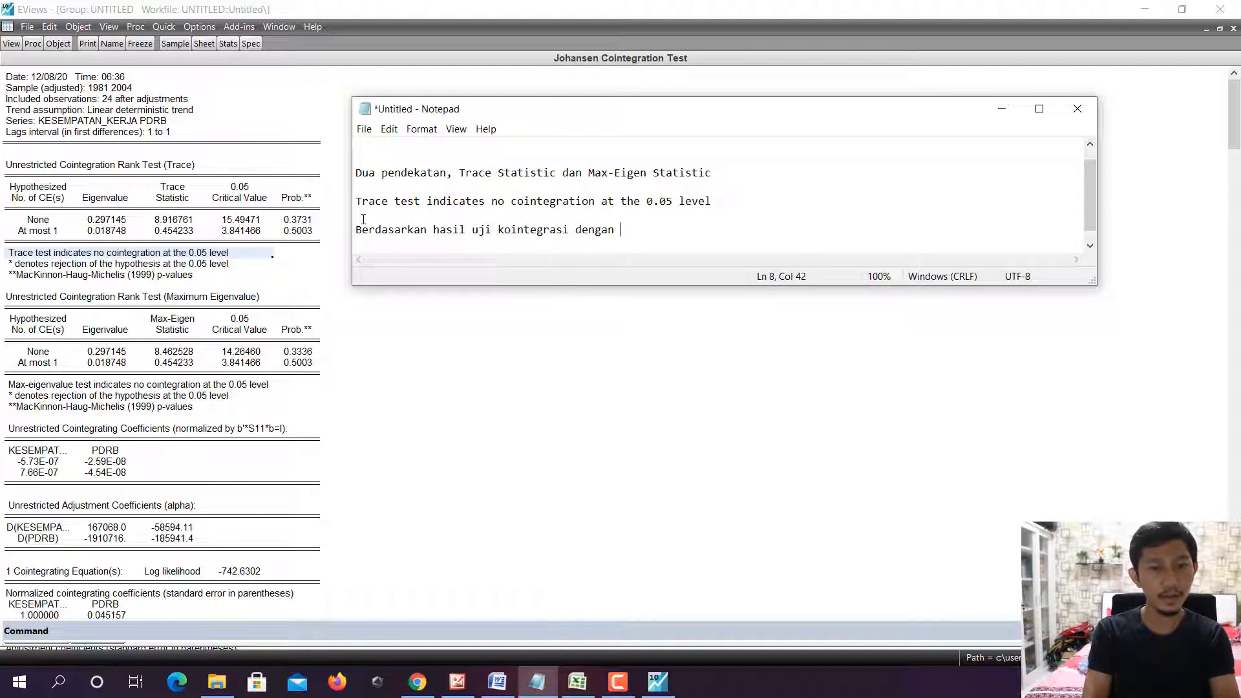
text(pendekatan Trace Statistic, t)
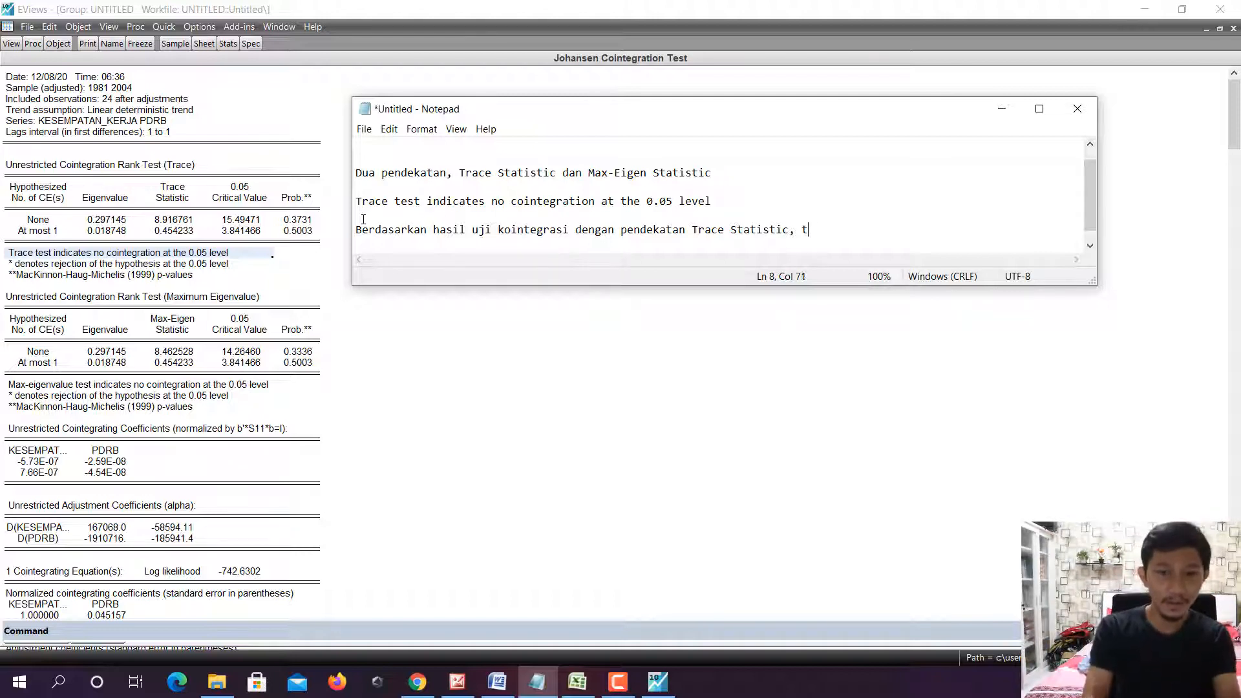
text(idak terdapat k)
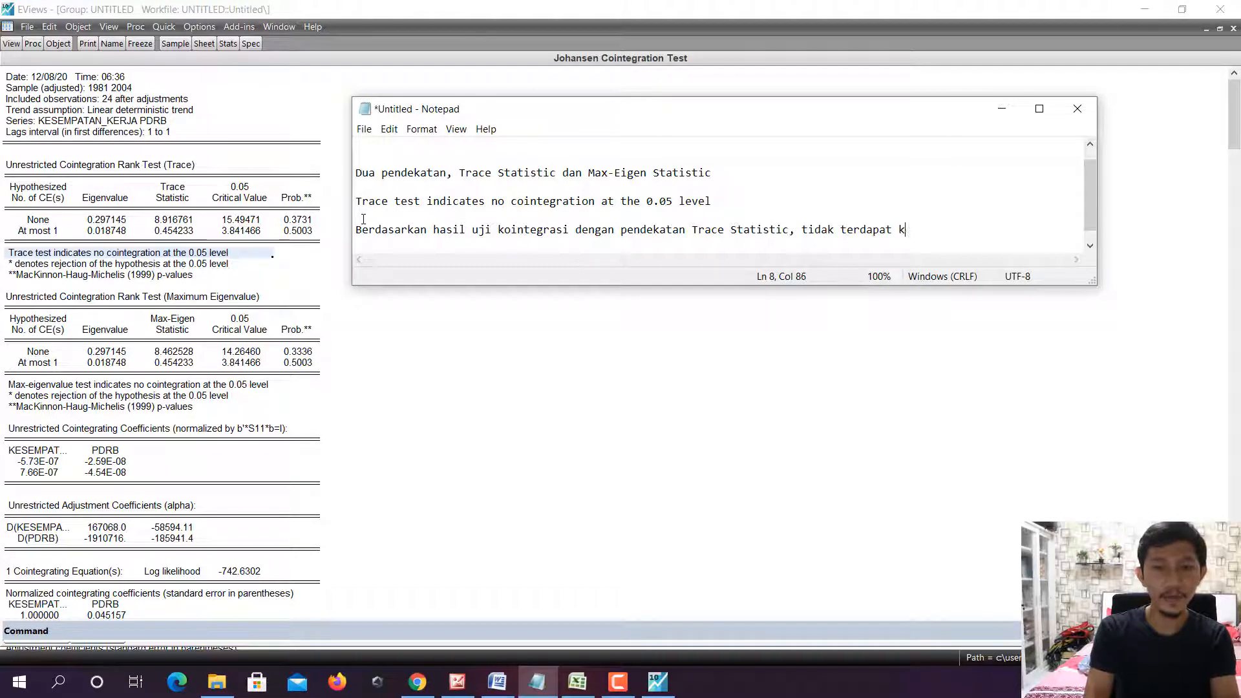
text(ointegrasi pa)
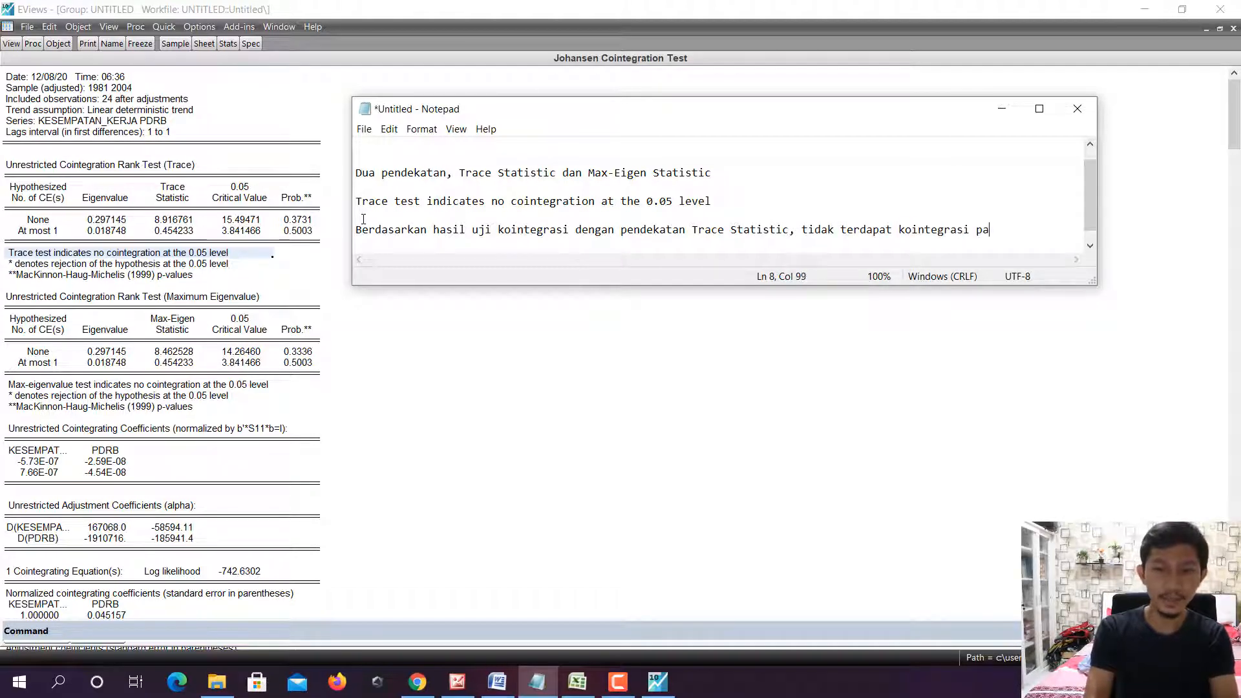
text(da tingkat signifikan)
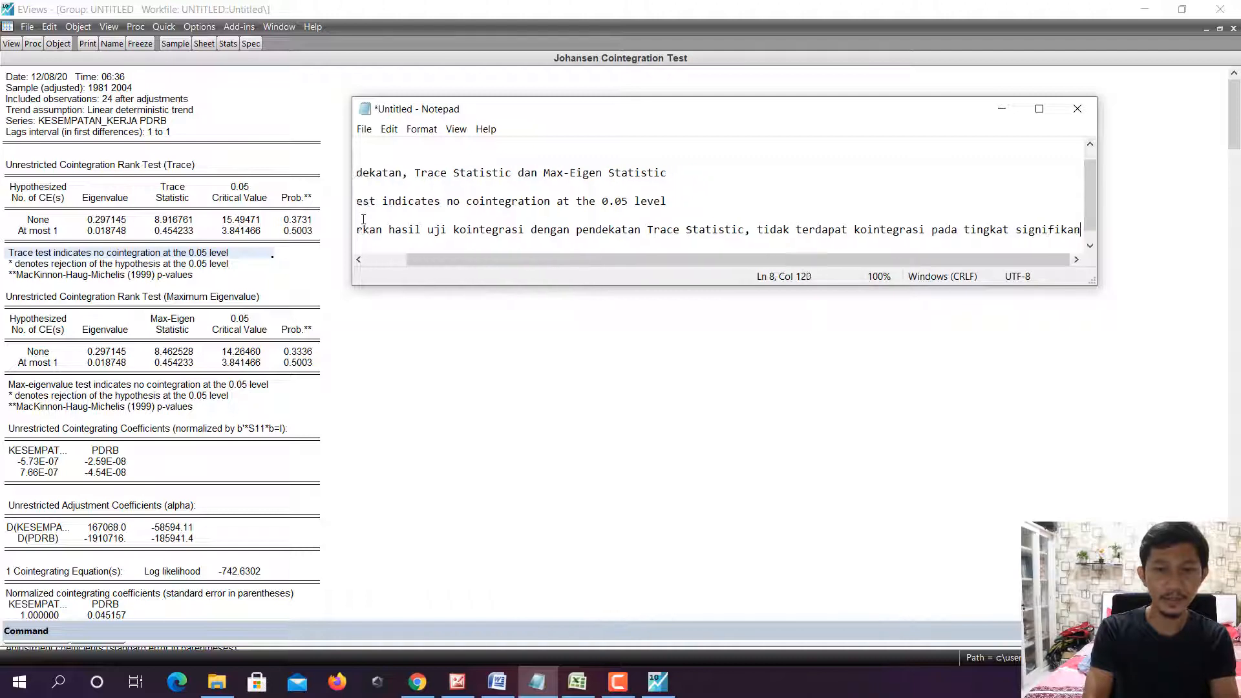
text(si 0,05.)
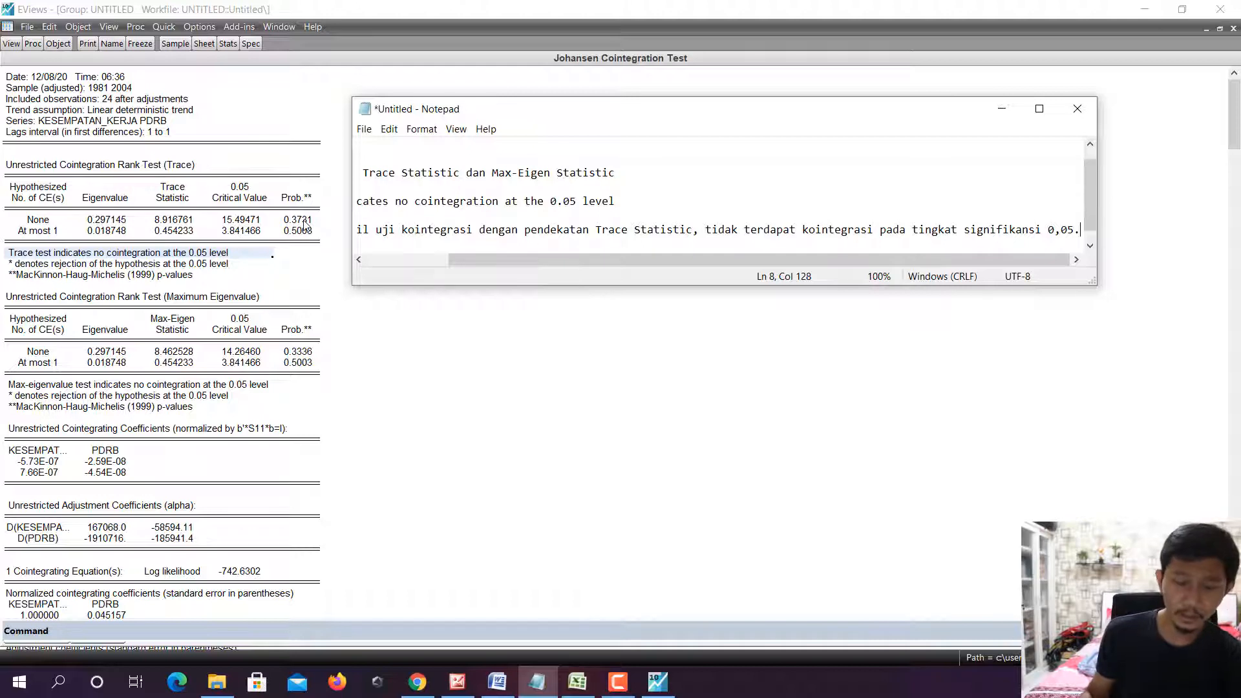
Add the sentence "Kita juga bisa melihat nilai Prob." to the note, separated by a blank line
key(Return)
key(Return)
text(Kita j)
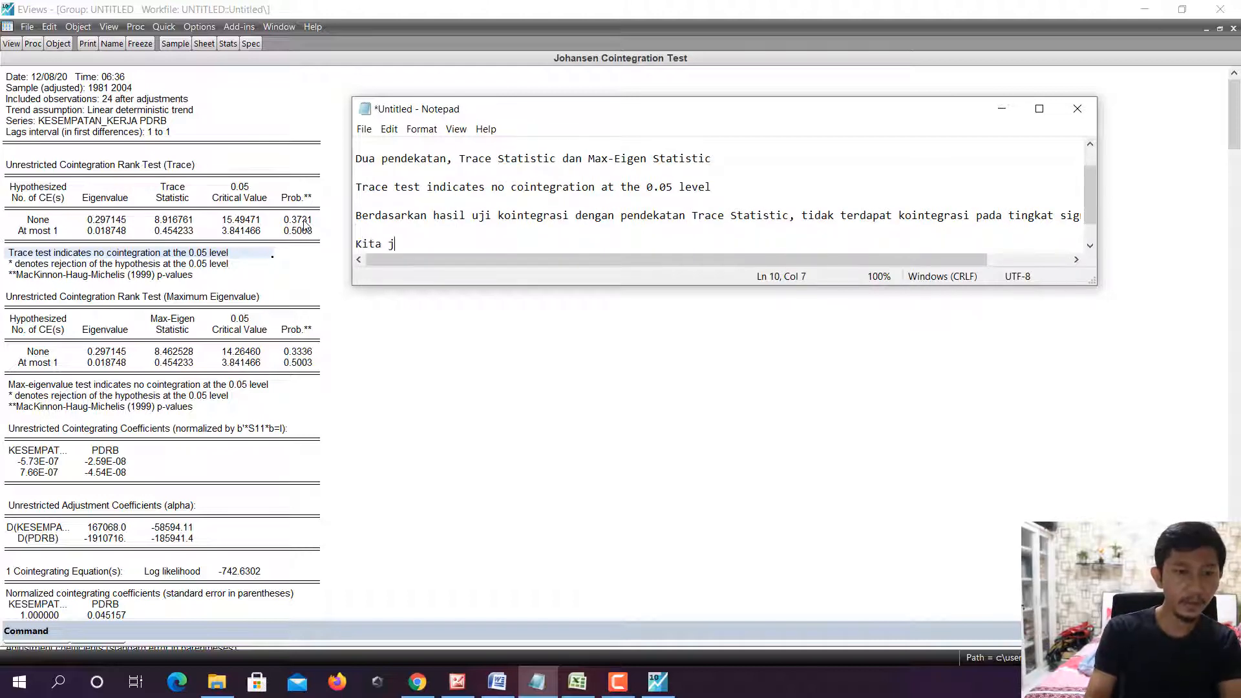
text(uga bisa m)
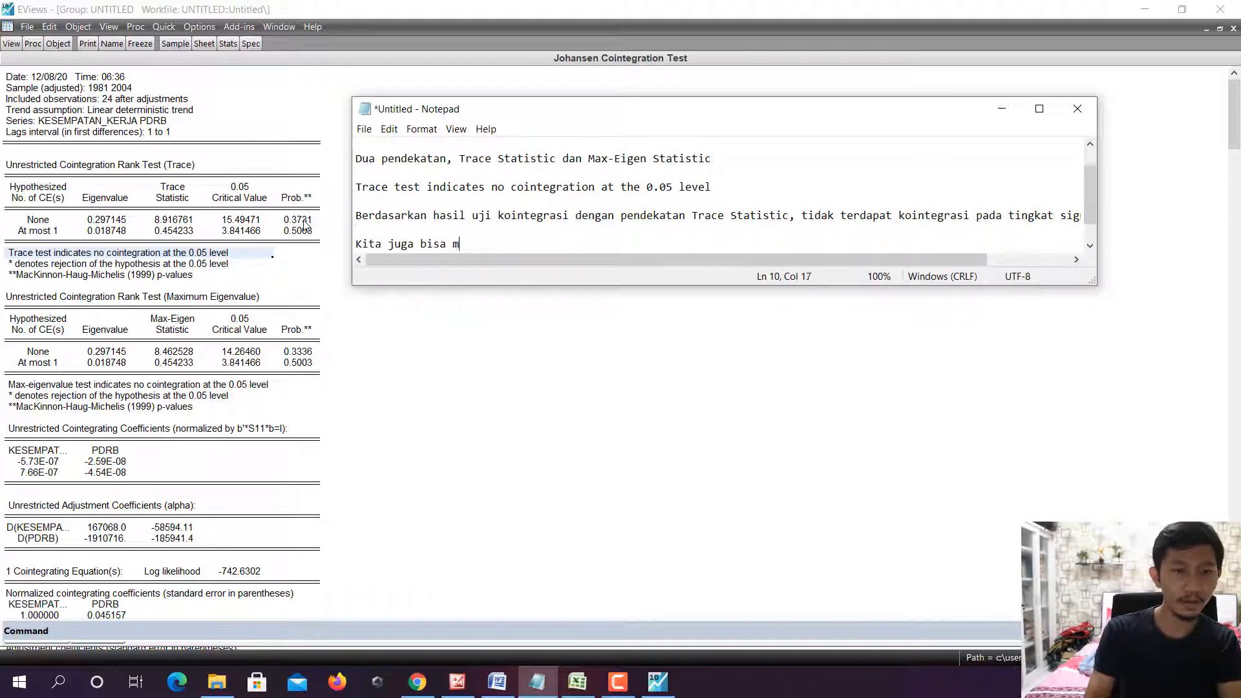
text(elihat nilai Prob.)
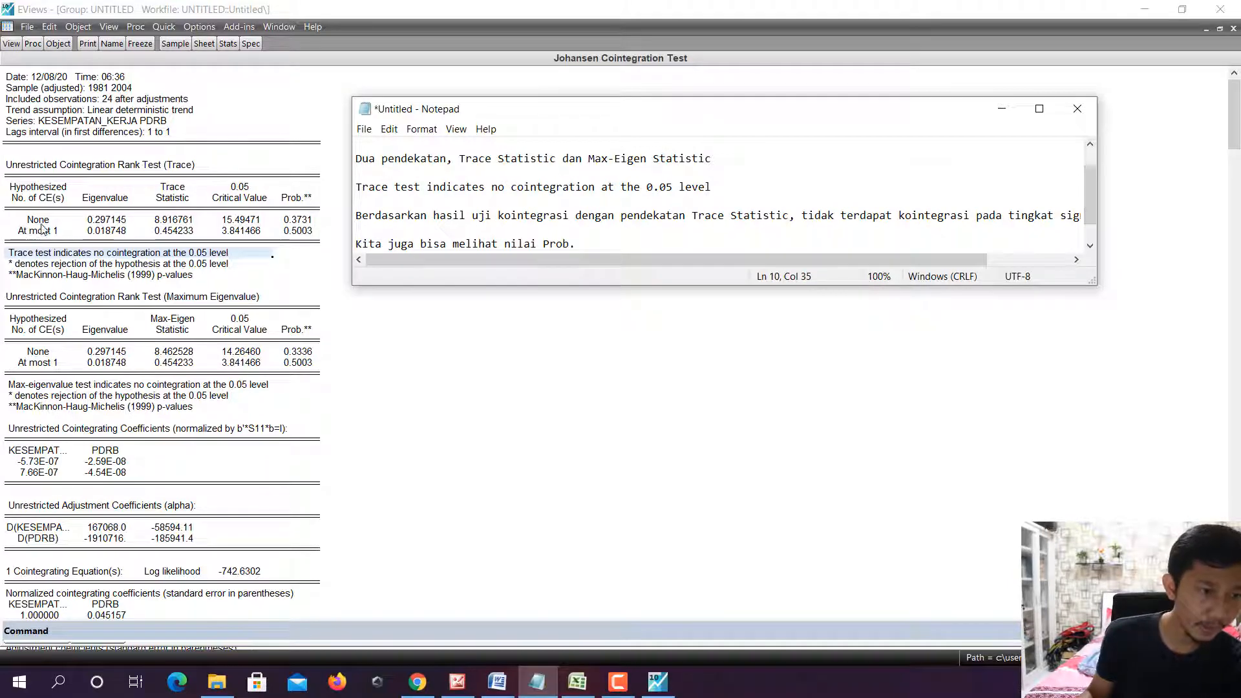
Examine the Prob. values of the None and At most 1 rows in the EViews trace test table
click(53, 225)
click(292, 222)
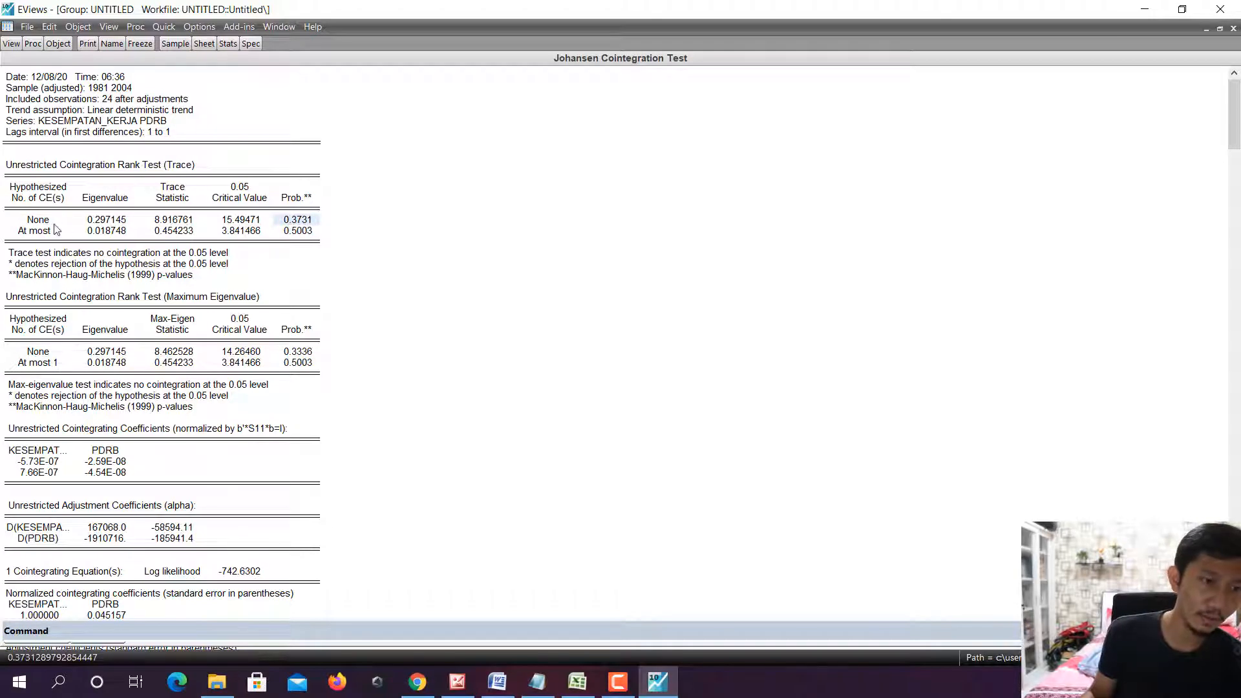
click(27, 233)
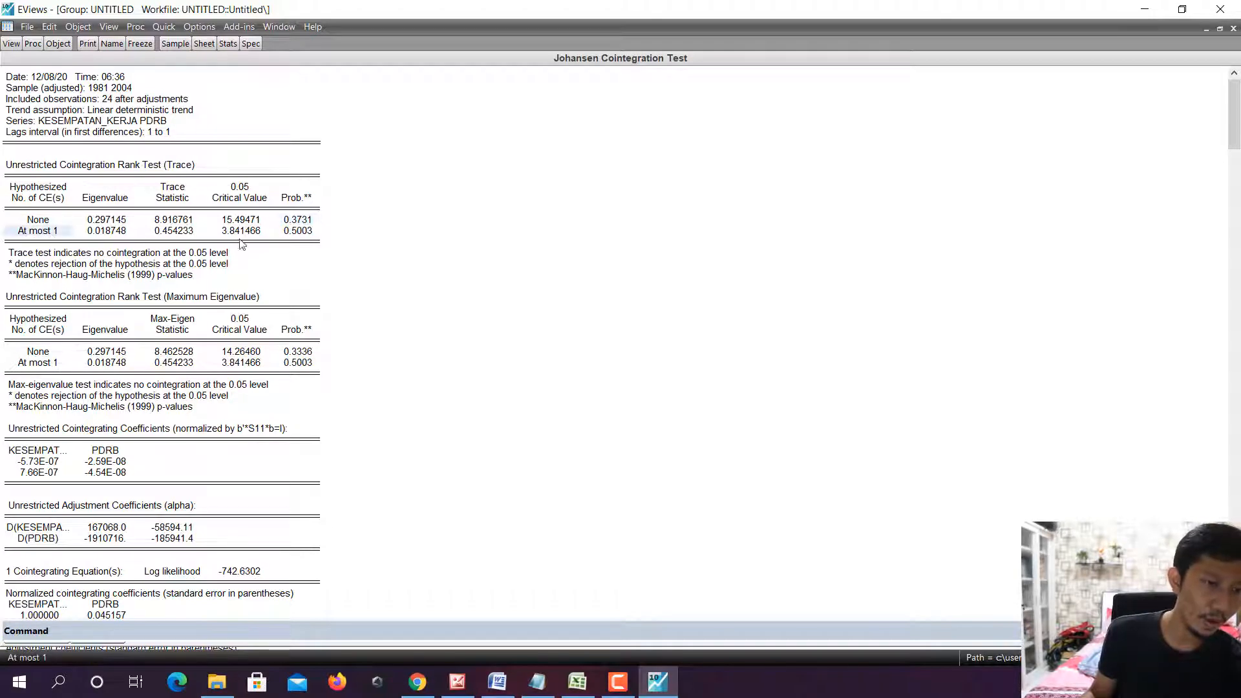
click(296, 231)
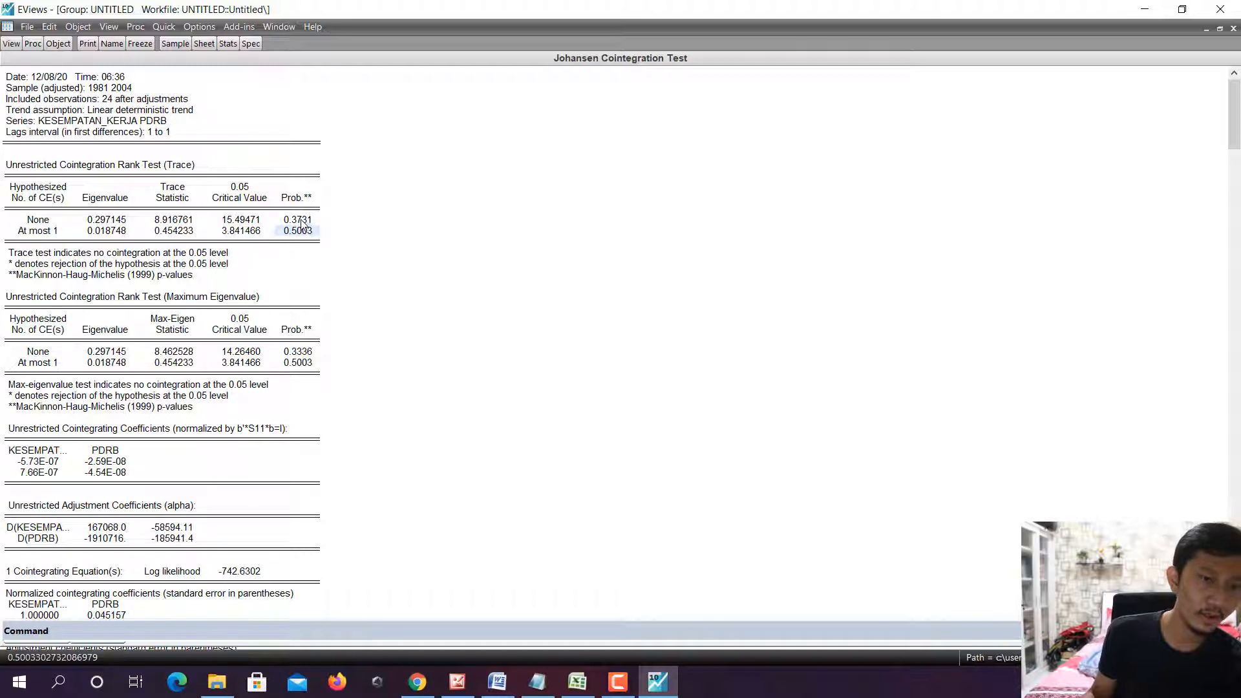
Examine the conclusion line and the None and At most 1 Prob. values of the maximum eigenvalue test
click(300, 221)
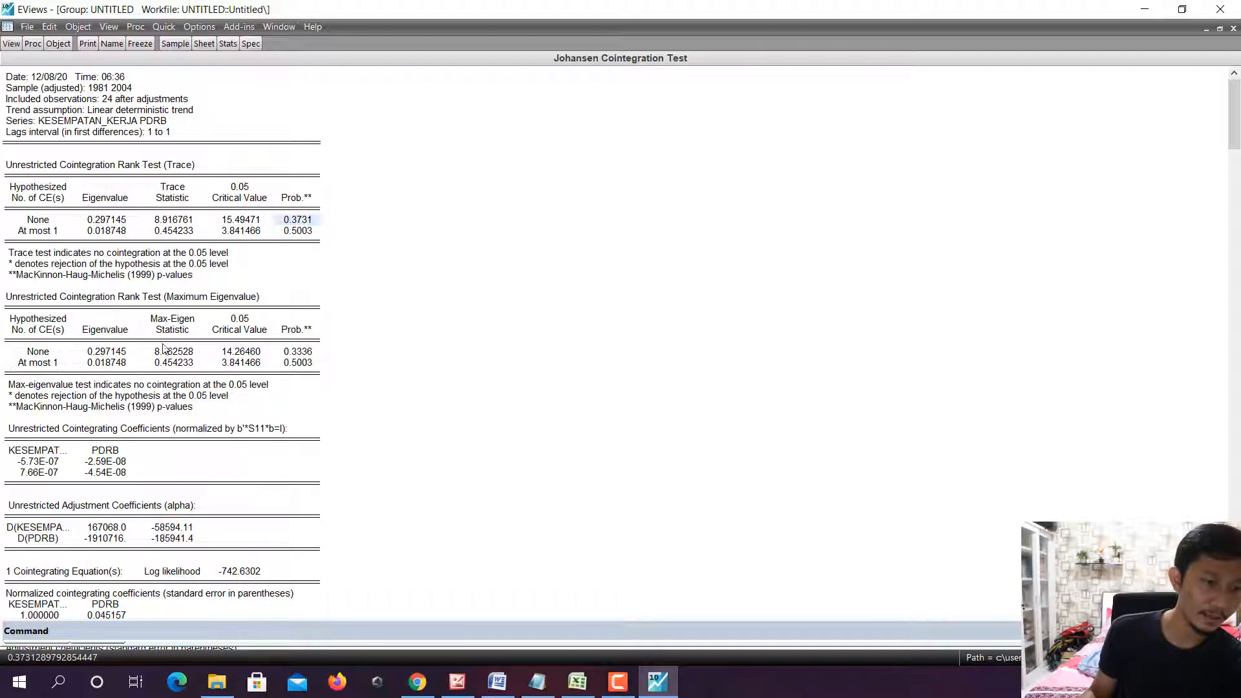
click(23, 387)
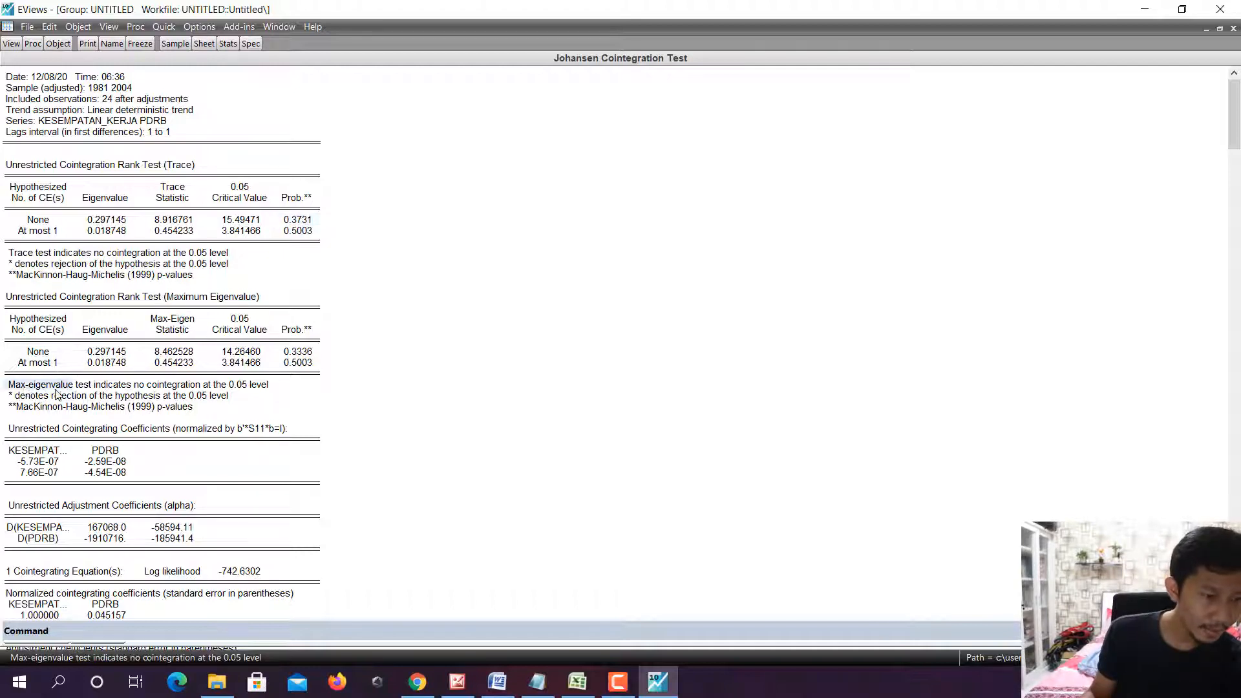
drag(56, 393, 197, 388)
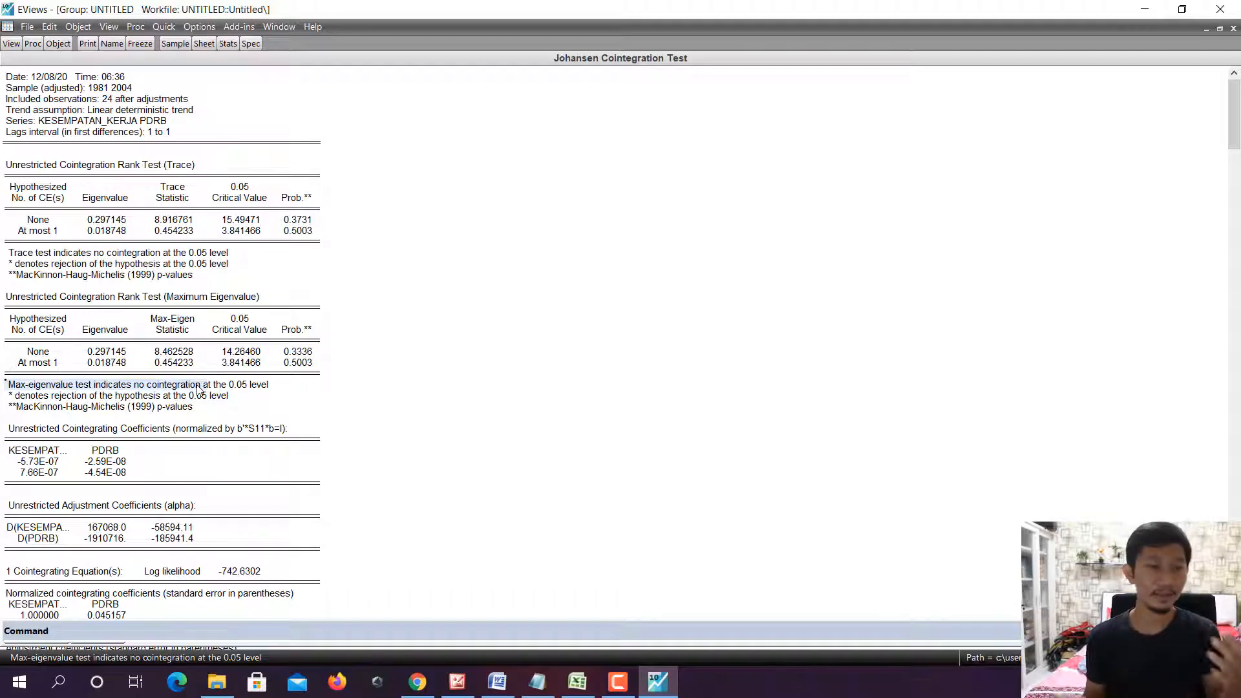
click(110, 392)
drag(127, 385, 246, 386)
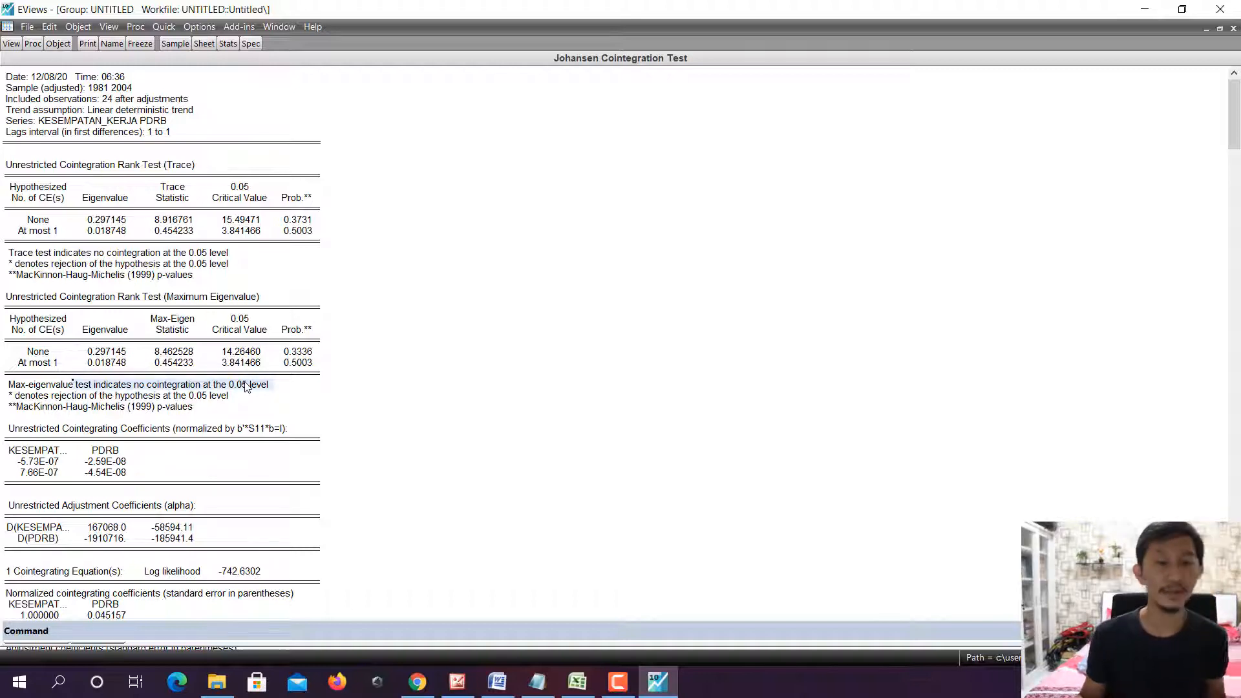
click(302, 336)
click(35, 355)
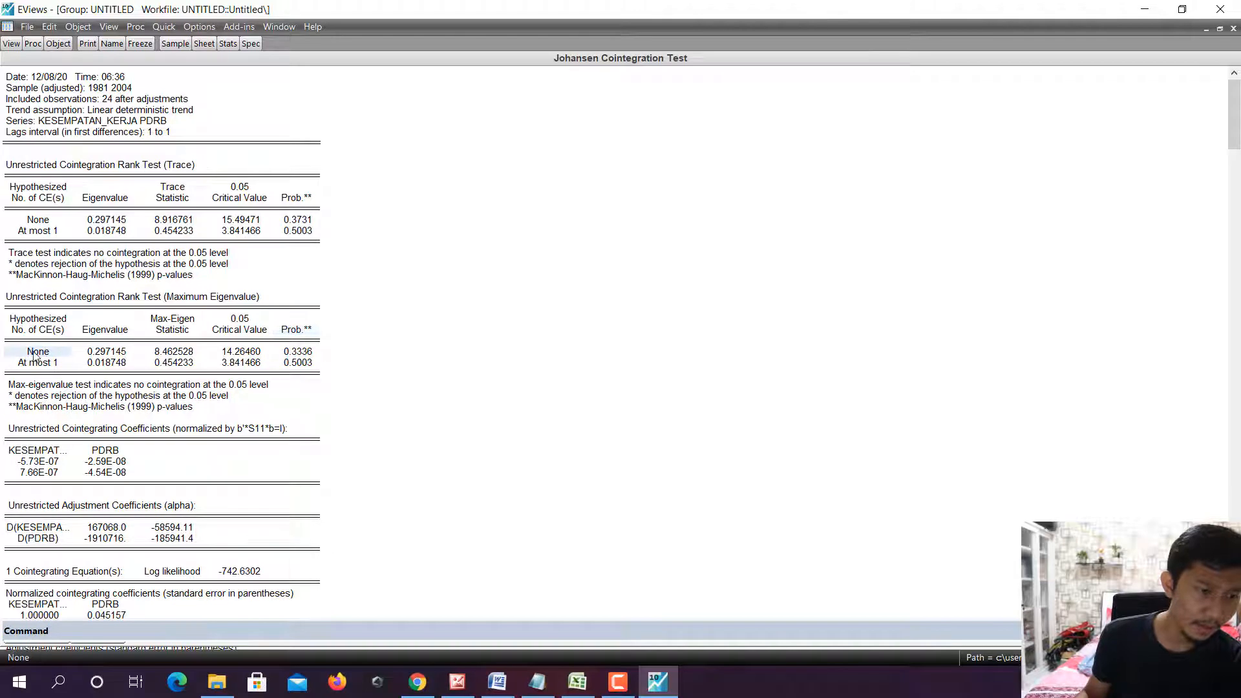
click(33, 366)
click(287, 354)
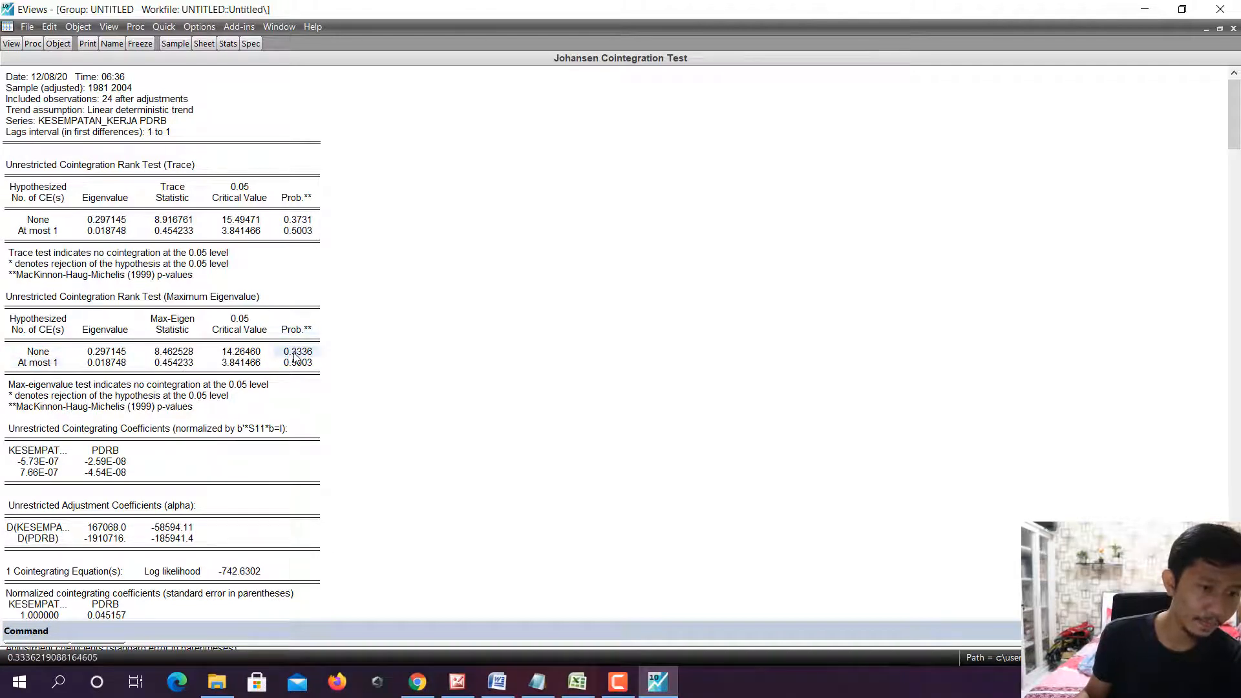
click(288, 367)
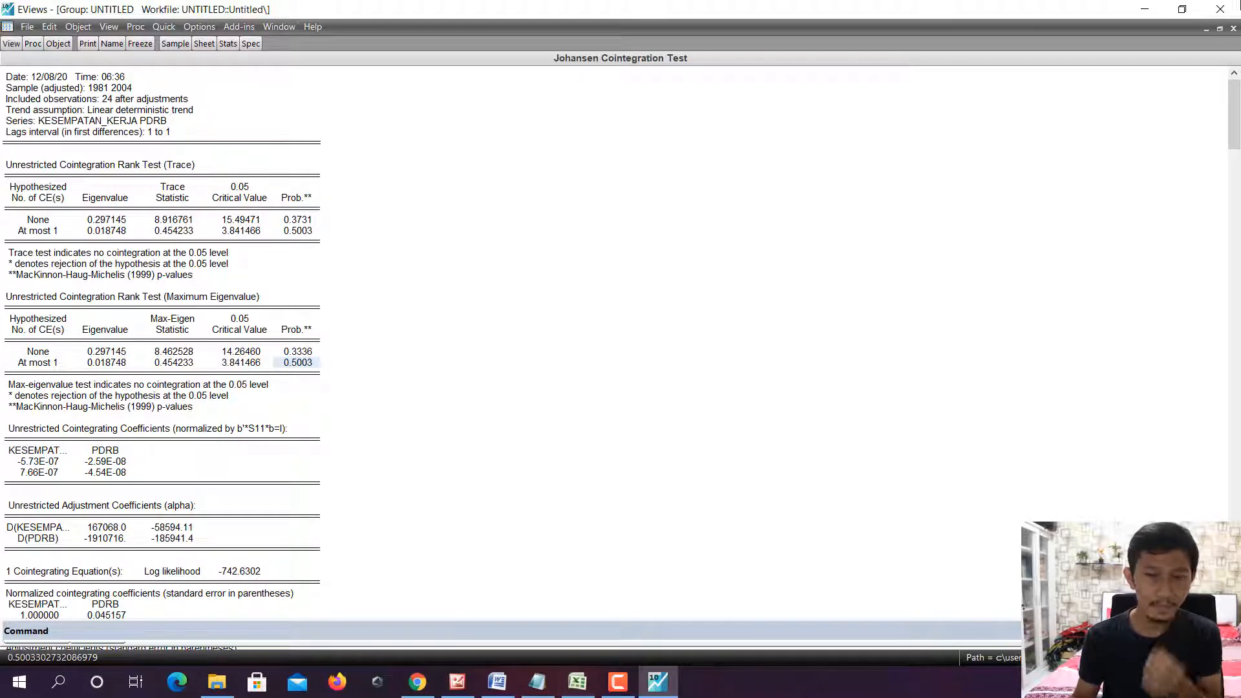
Close the untitled cointegration group and its workfile without saving
click(1233, 28)
click(601, 369)
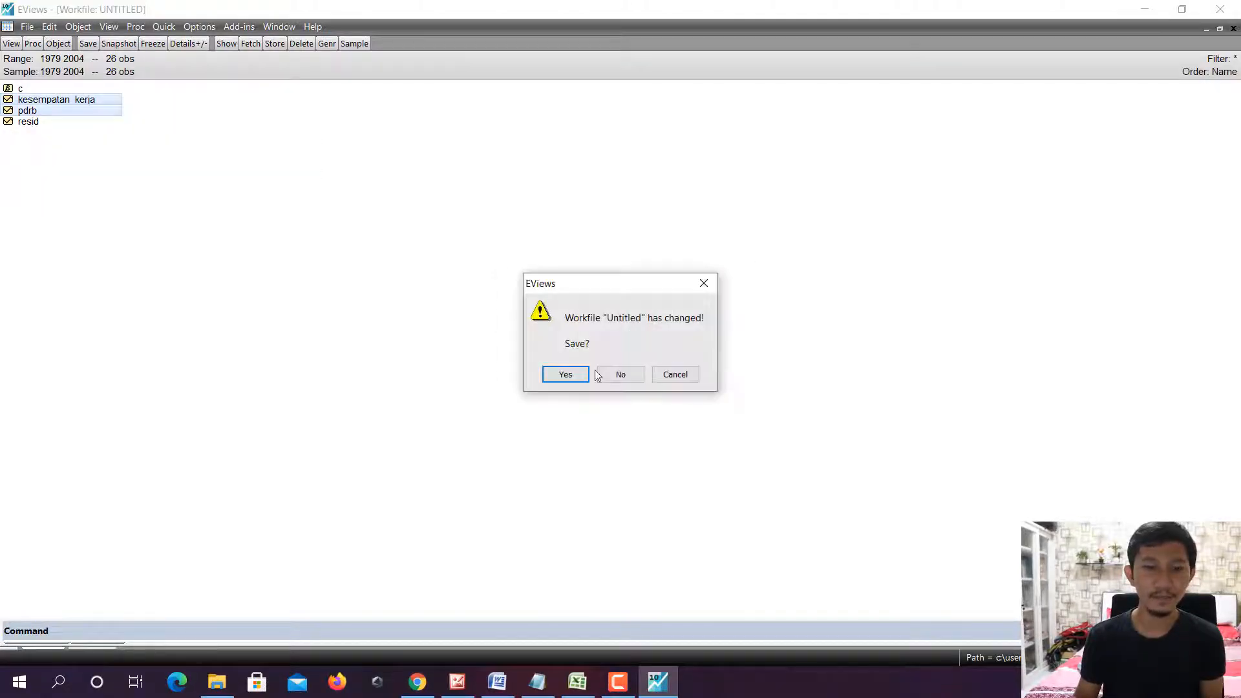
click(619, 374)
Switch to Excel and examine the Harga Minyak, Inflasi and PDRB charts on the TERJADI KOINTEGRASI sheet
click(576, 681)
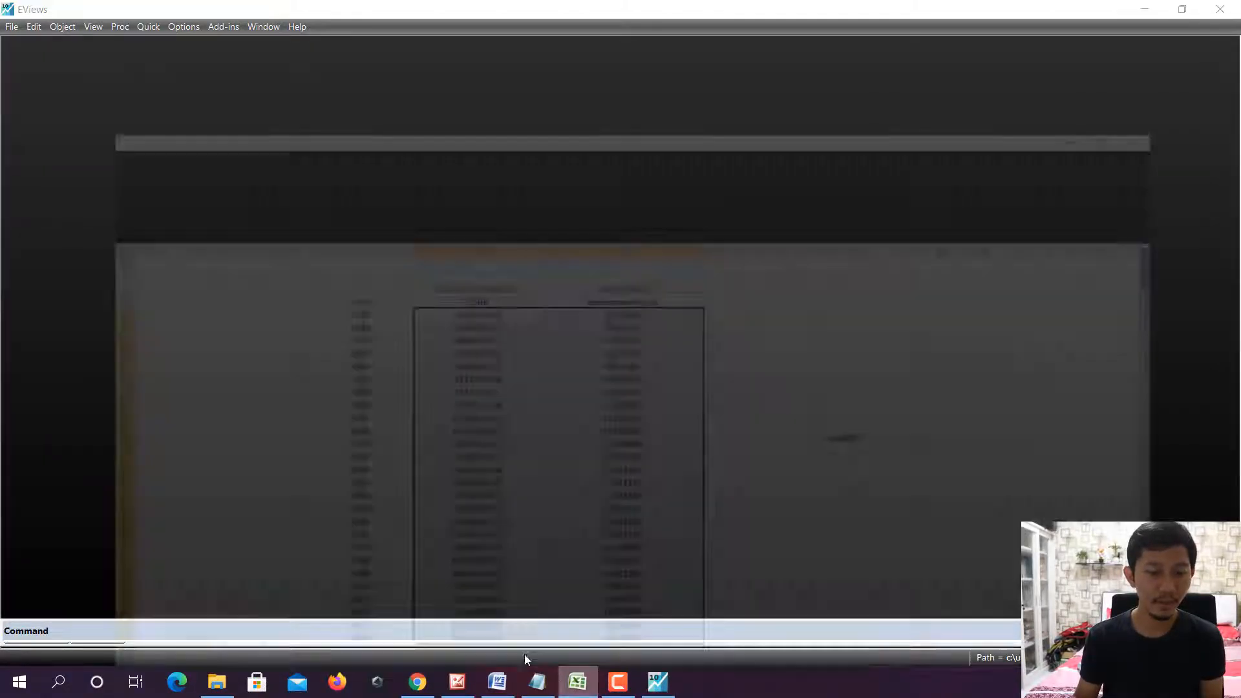
click(203, 642)
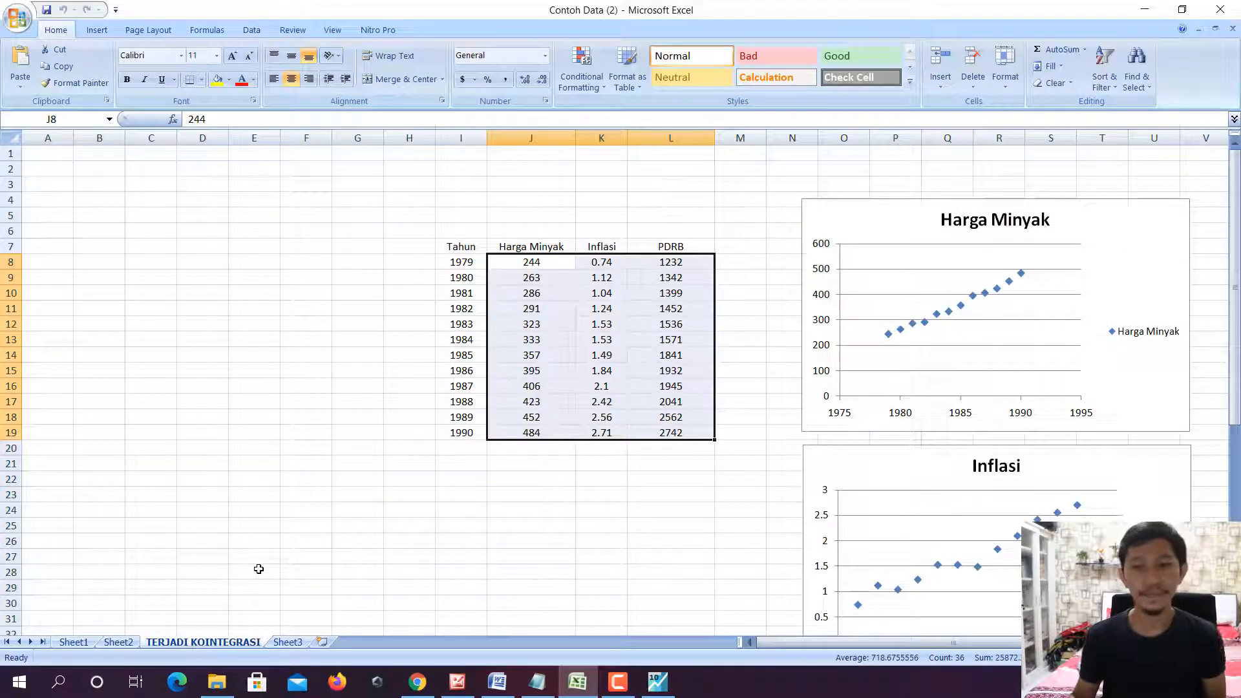
scroll(892, 468, down, 3)
scroll(880, 310, up, 1)
scroll(879, 283, up, 1)
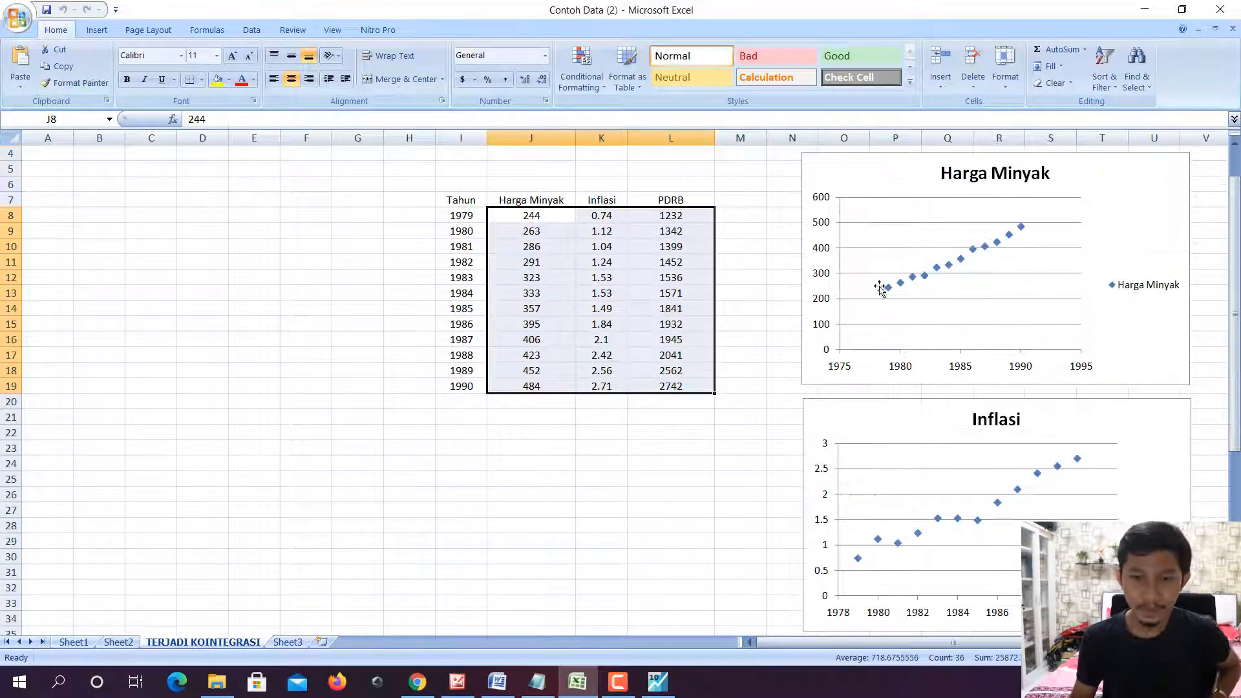
scroll(1015, 236, down, 3)
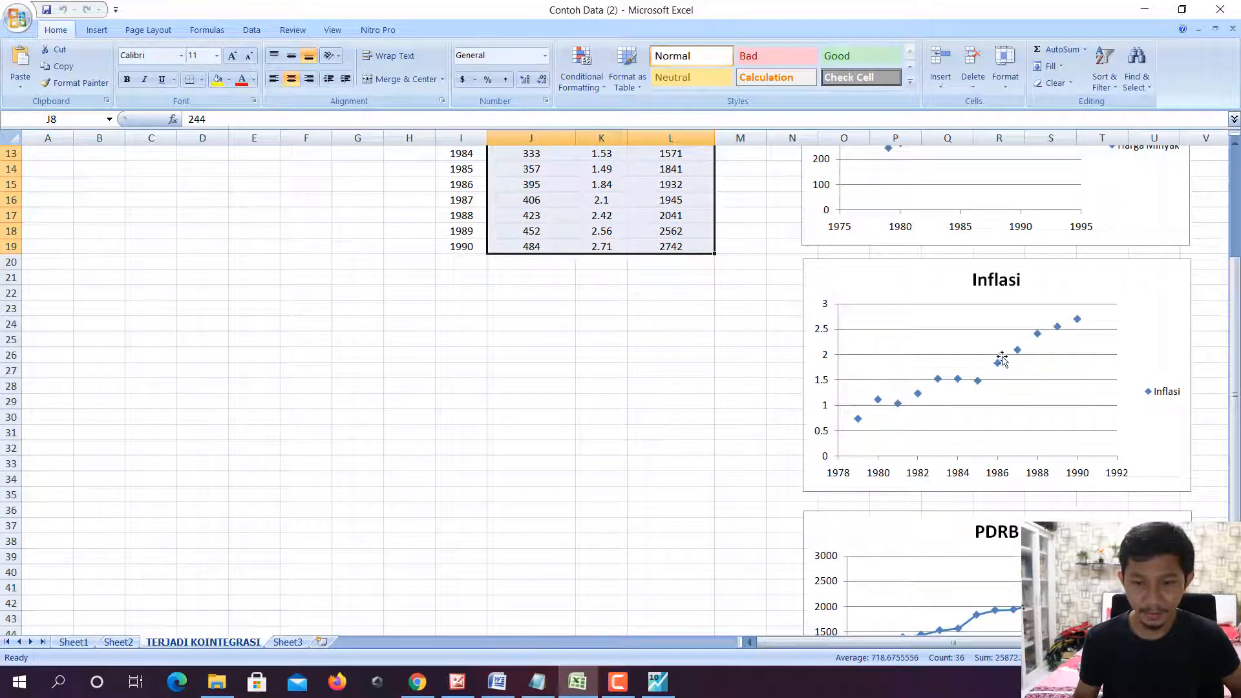
scroll(1040, 336, down, 4)
scroll(962, 420, up, 7)
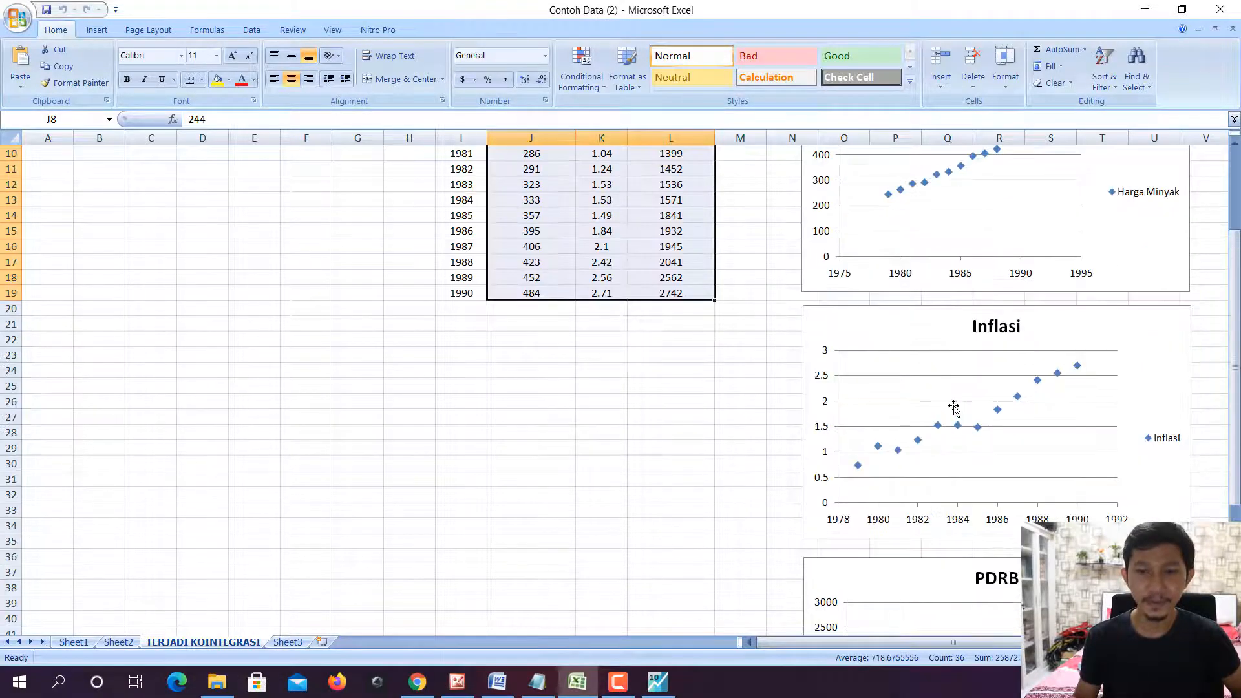
scroll(954, 408, down, 1)
scroll(954, 407, up, 2)
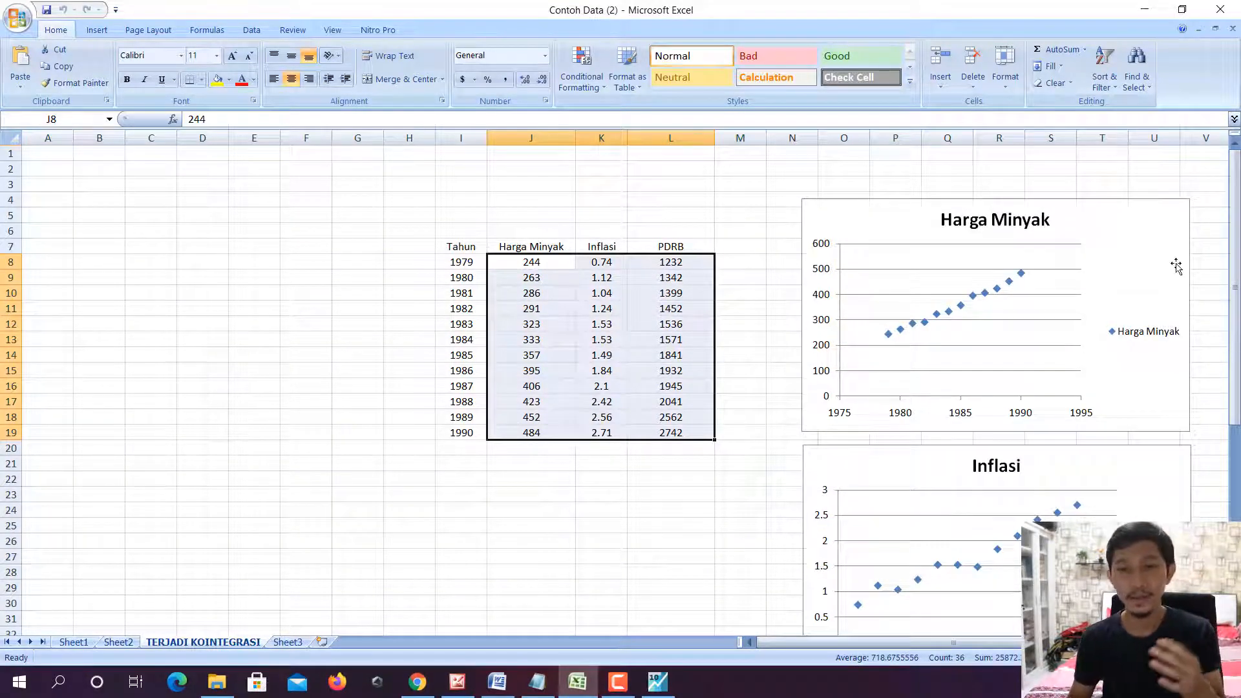
scroll(1035, 250, down, 7)
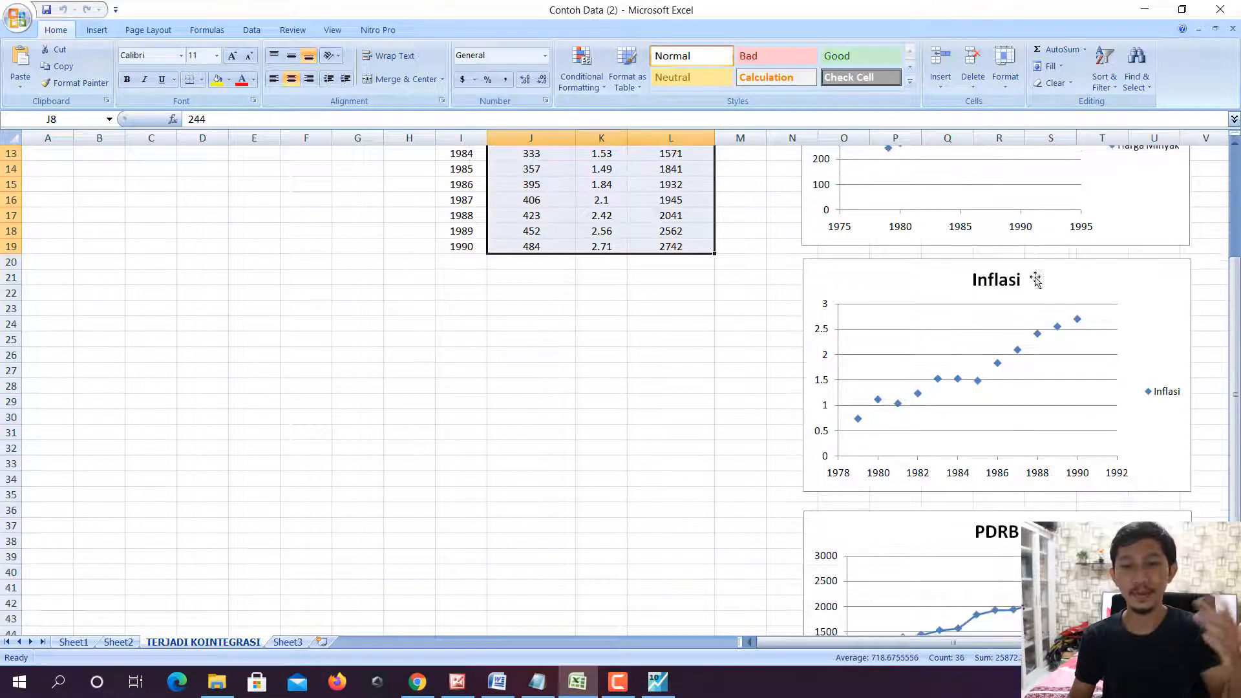
scroll(1036, 369, up, 7)
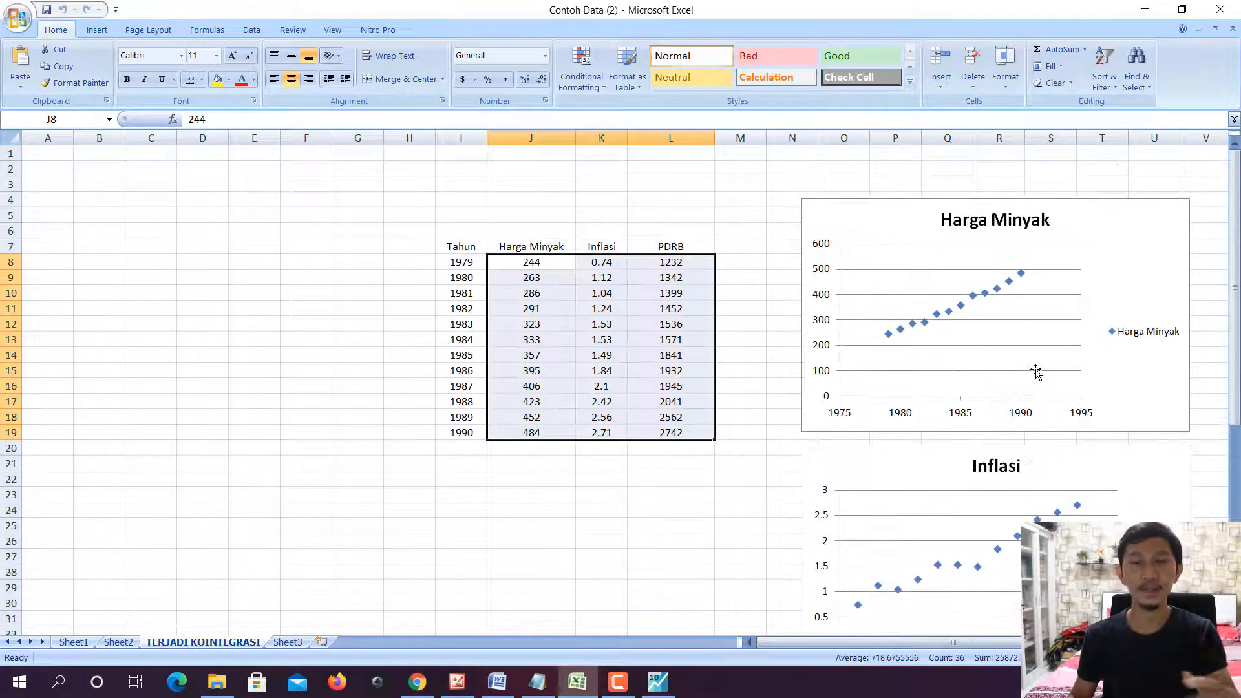
scroll(1034, 240, down, 6)
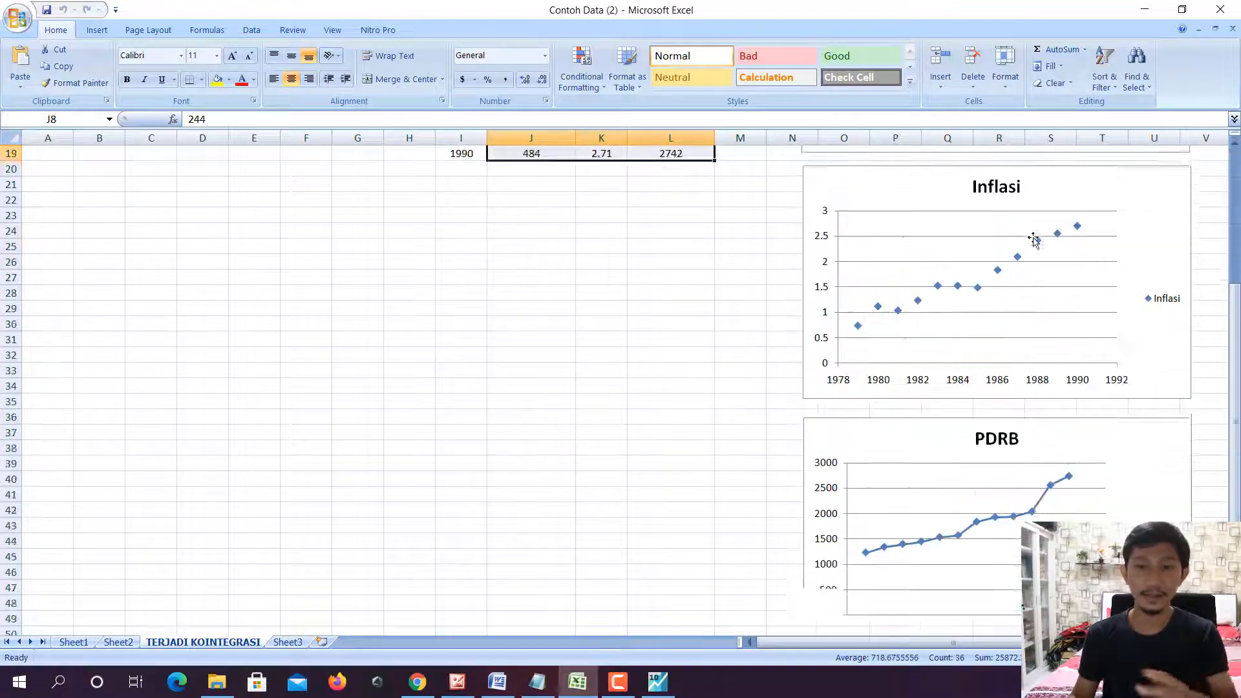
scroll(1033, 237, up, 2)
scroll(808, 258, up, 4)
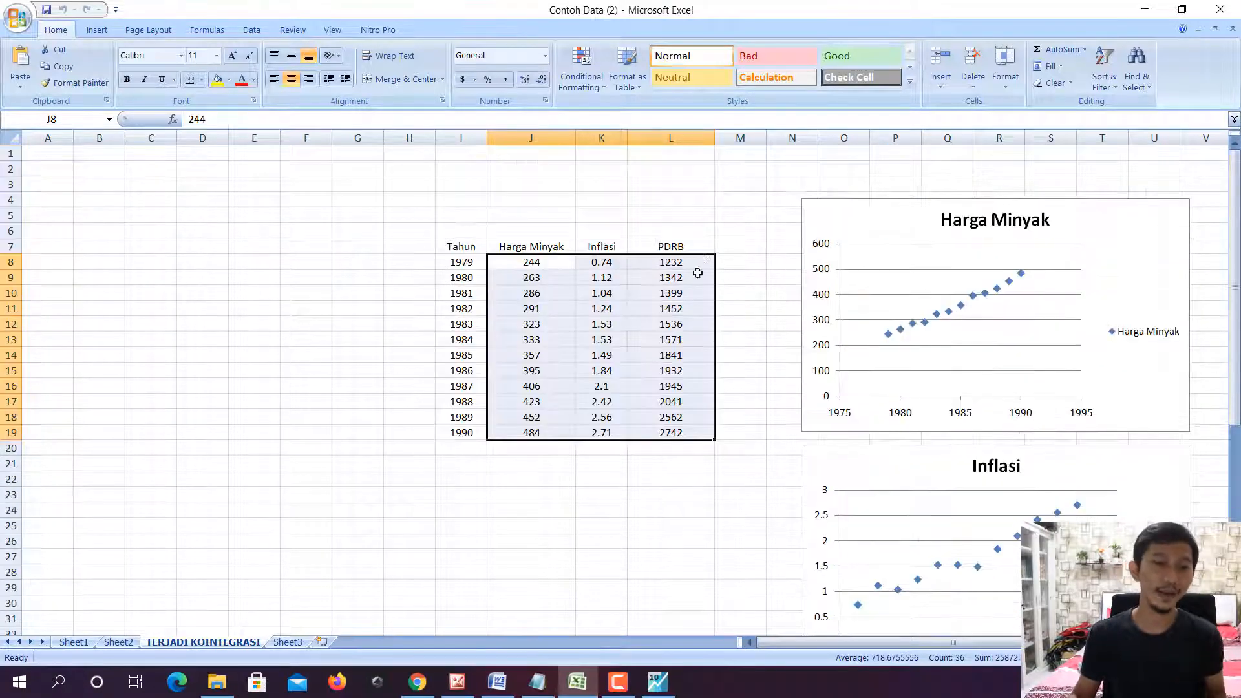
Check the year range in the Tahun column and create an annual EViews workfile from 1979 to 1990
click(543, 277)
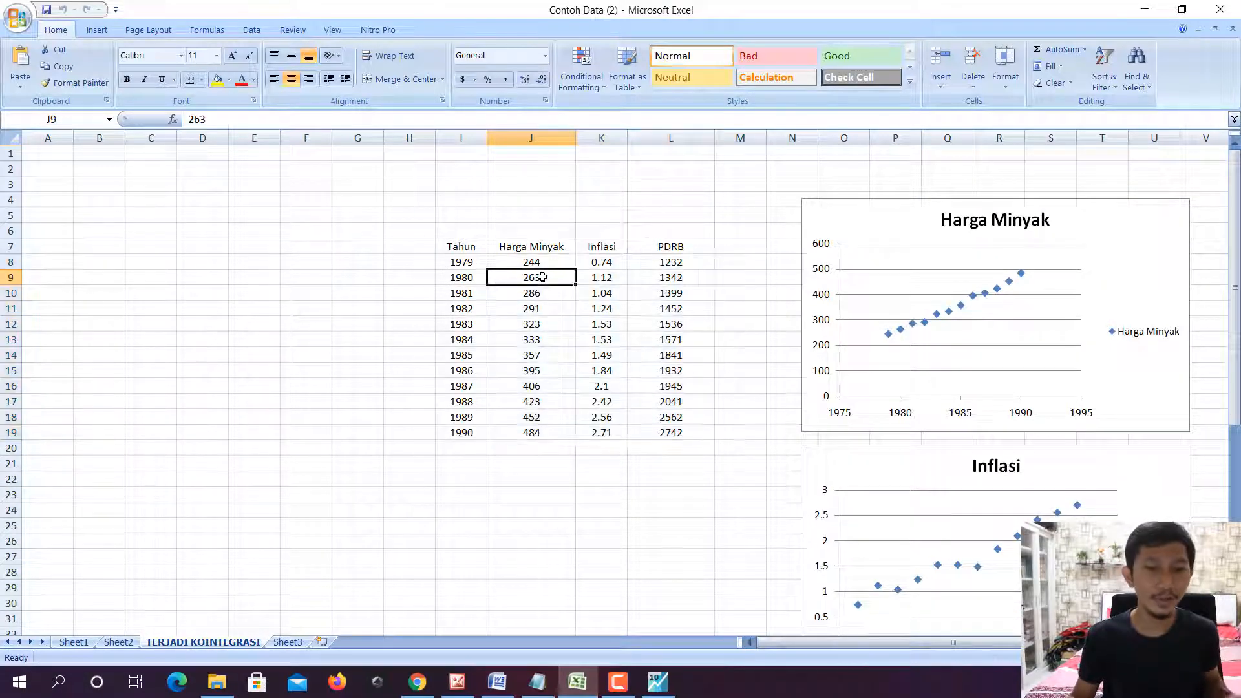
click(472, 263)
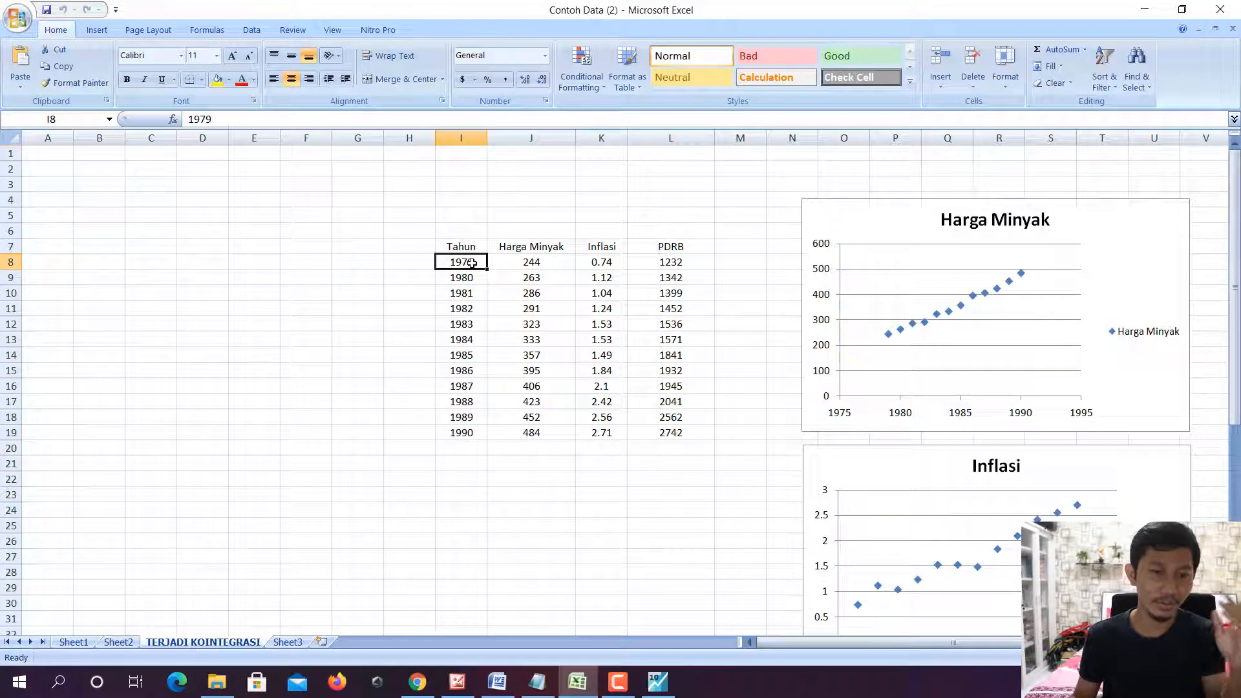
click(461, 432)
click(672, 689)
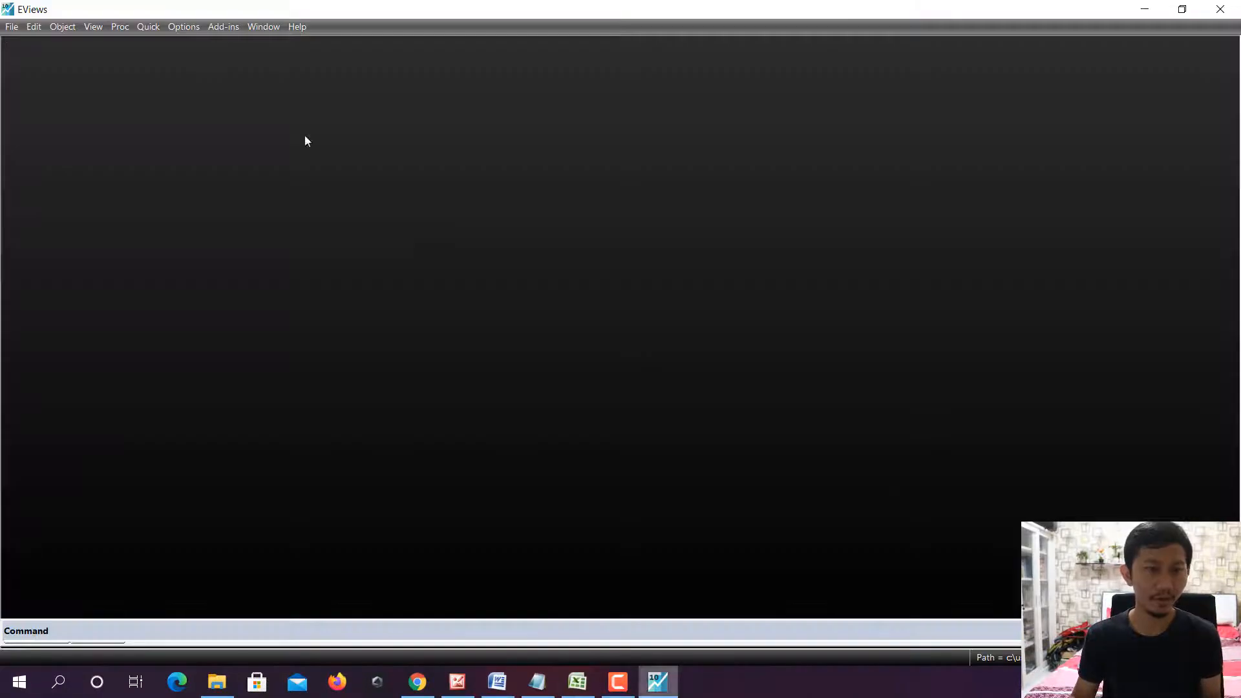
click(12, 26)
mouse_move(183, 45)
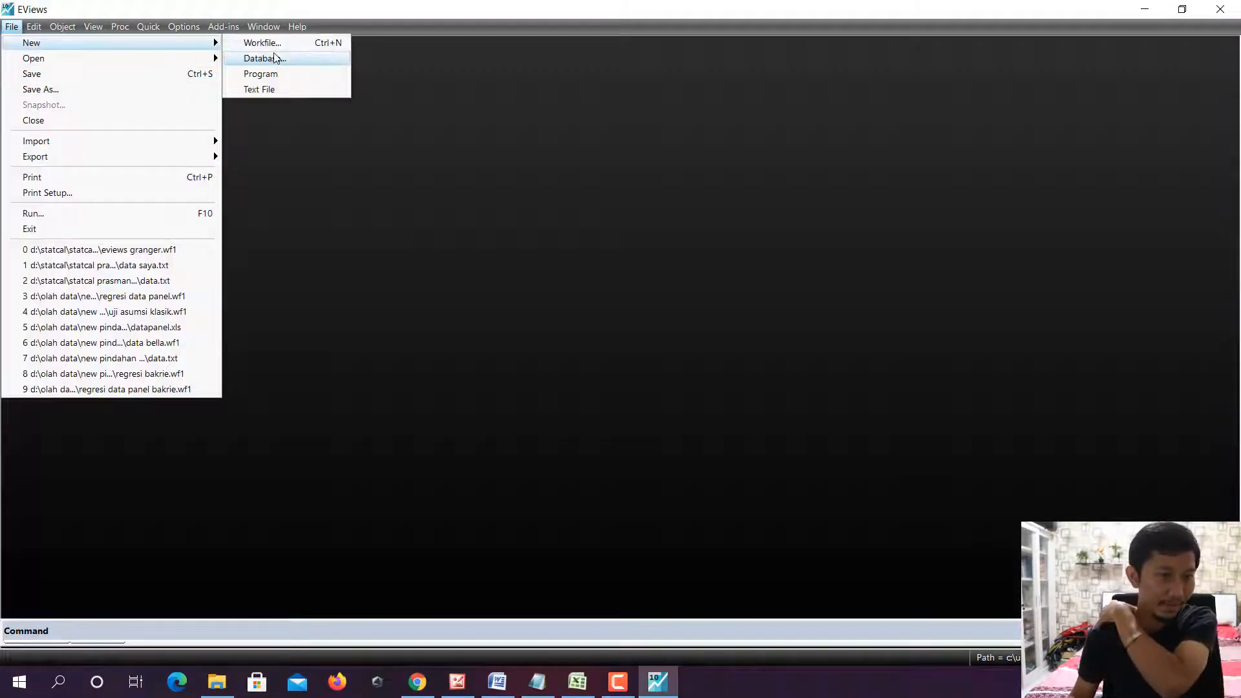
click(274, 43)
click(681, 285)
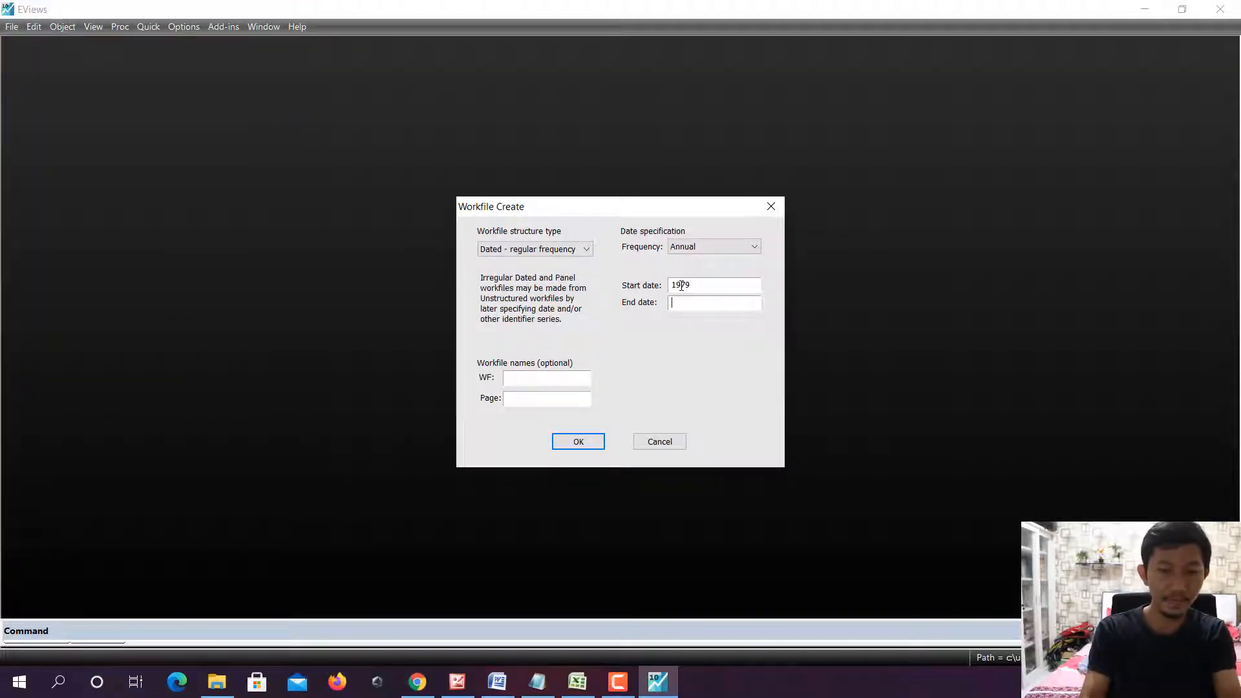
click(578, 442)
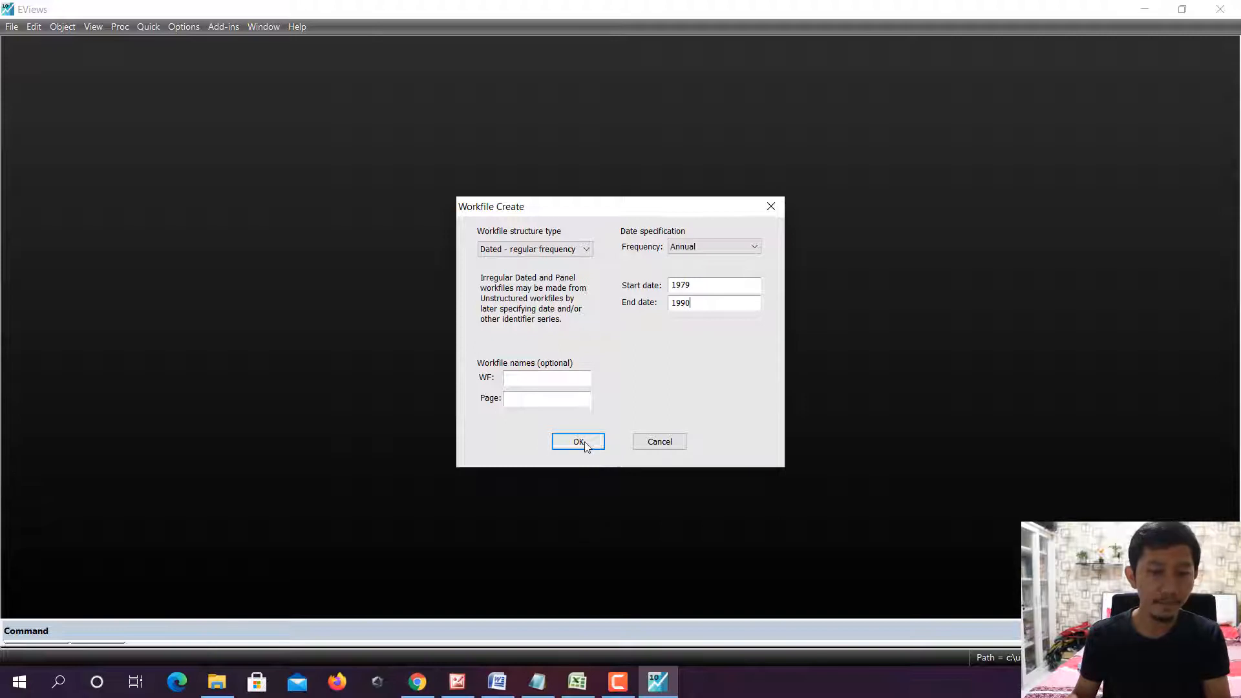
click(406, 128)
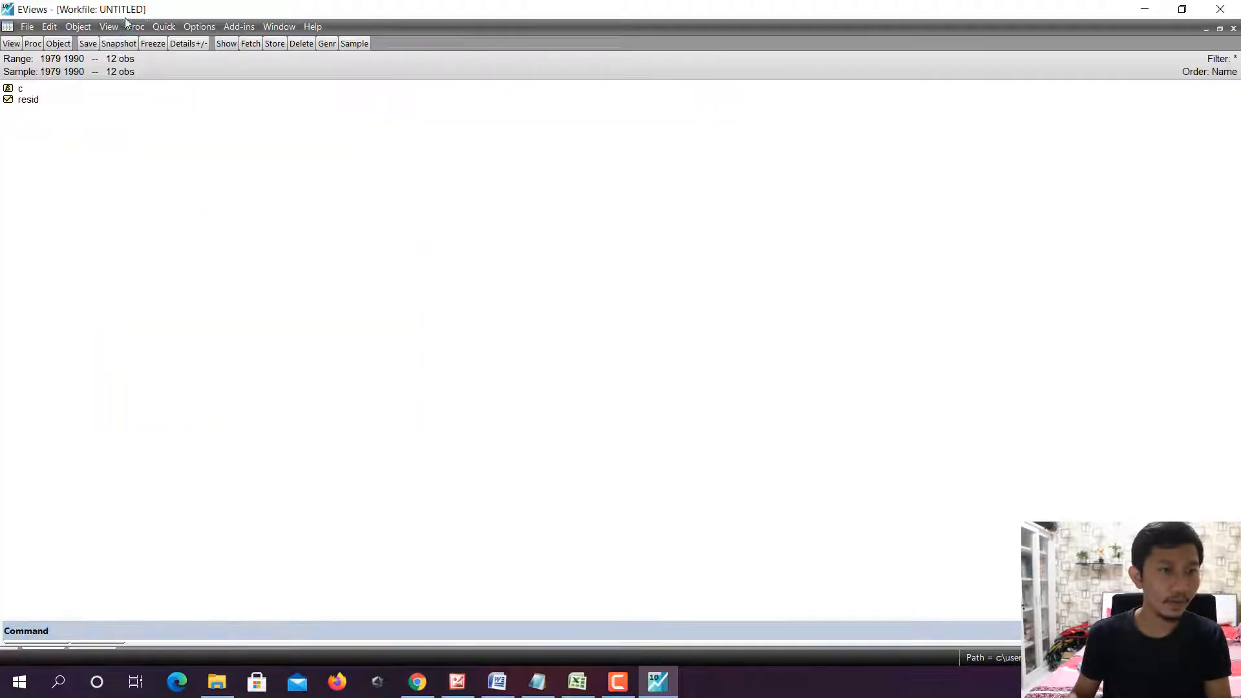
Copy the Harga Minyak, Inflasi and PDRB values from Excel into an empty EViews group, starting at 1979, and close the group unnamed
click(136, 29)
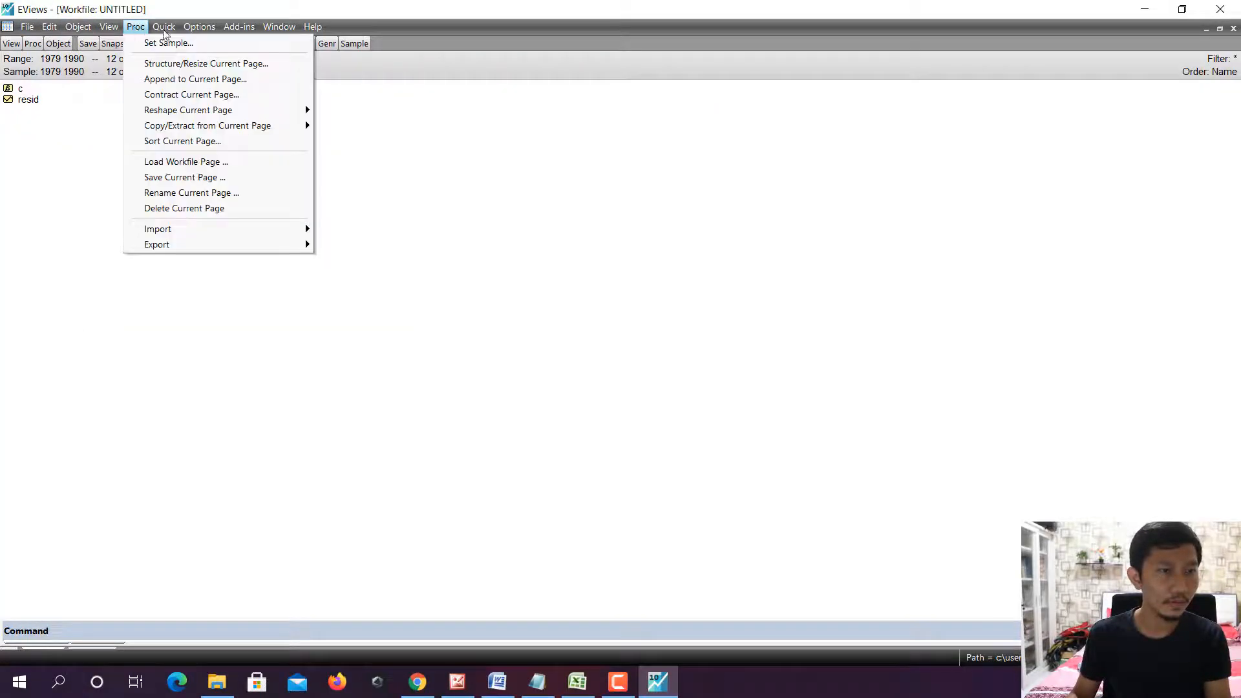
mouse_move(164, 27)
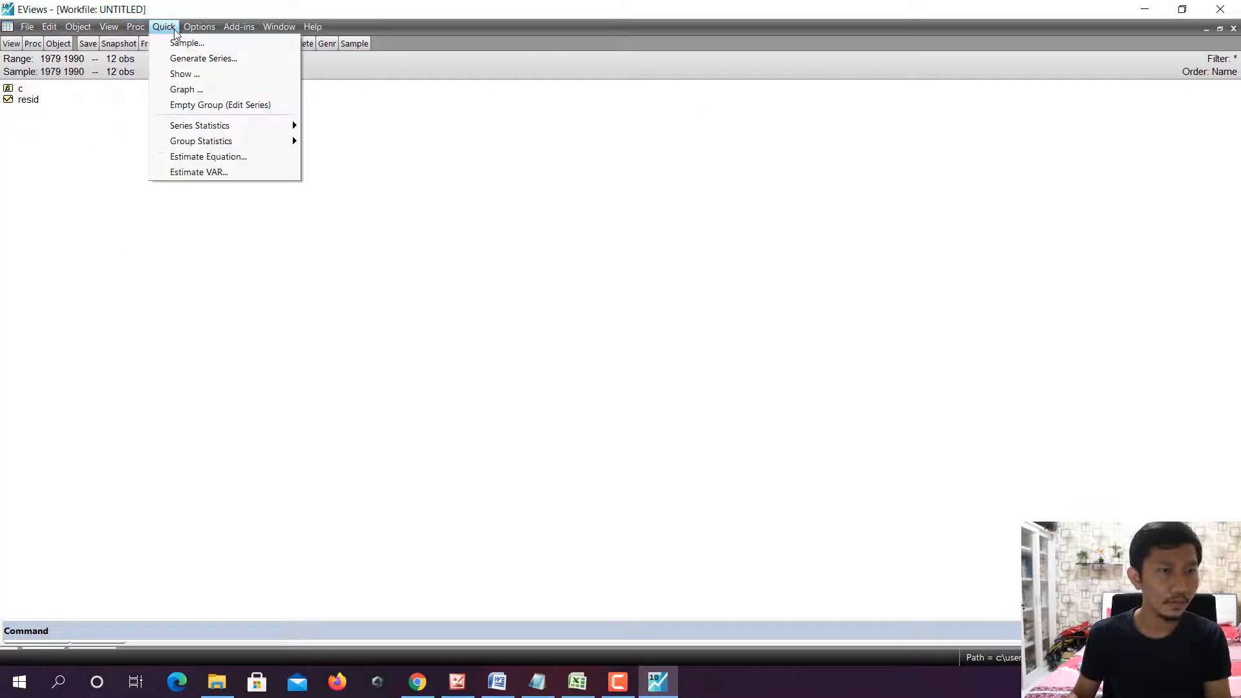
click(211, 105)
click(577, 682)
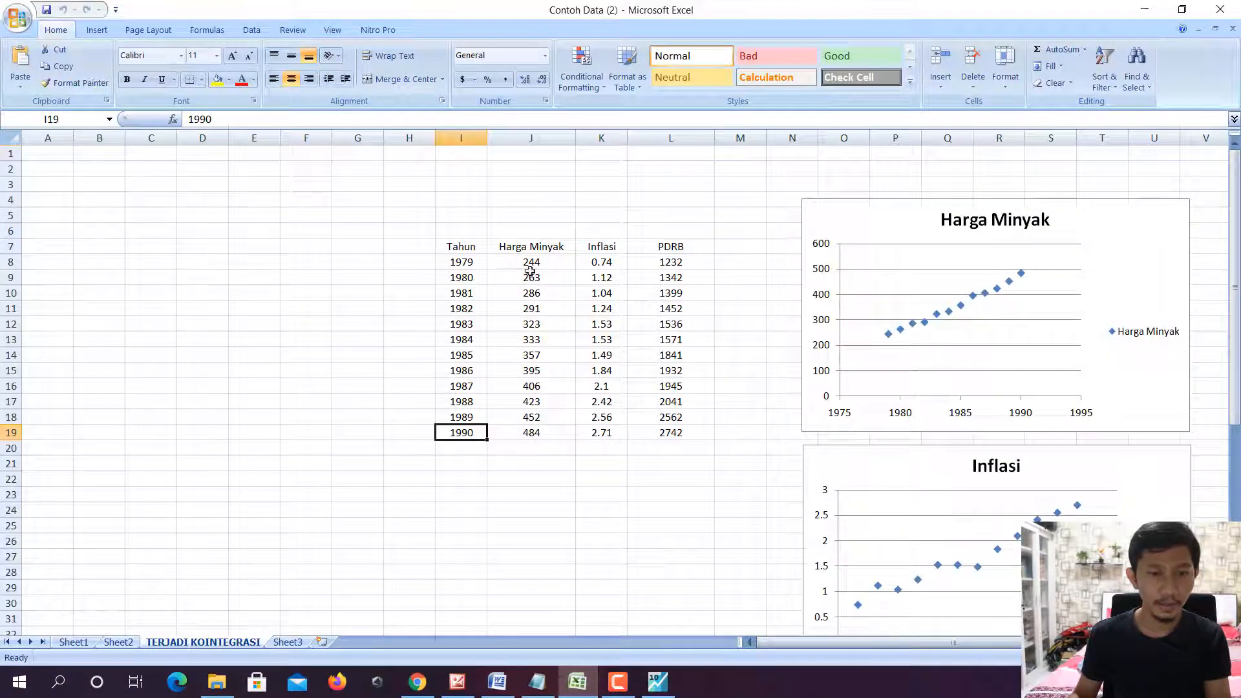
drag(528, 265, 643, 429)
key(ctrl+c)
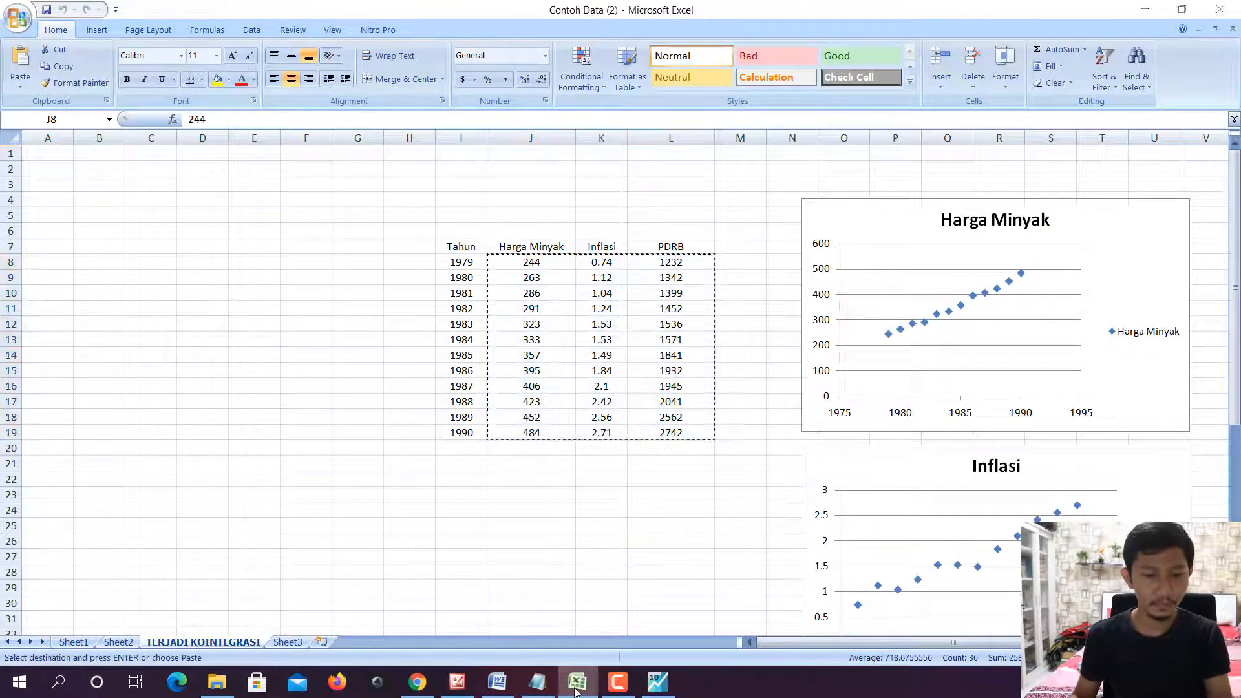
click(658, 682)
right_click(84, 84)
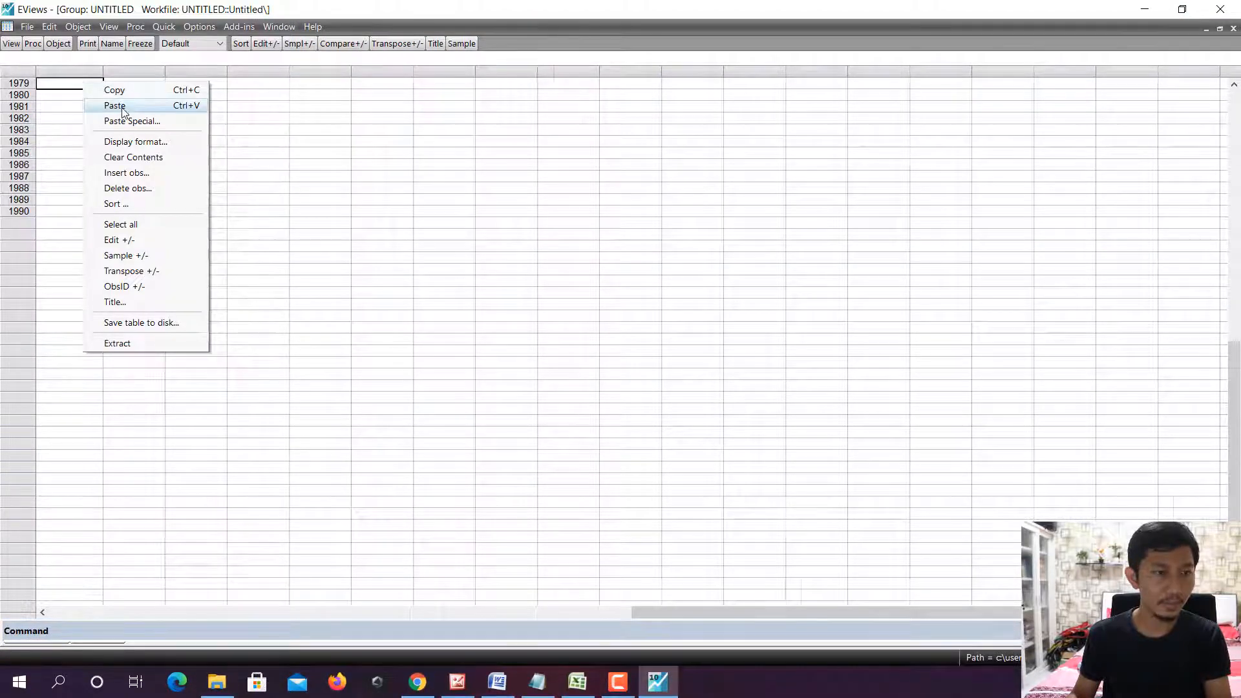
click(123, 106)
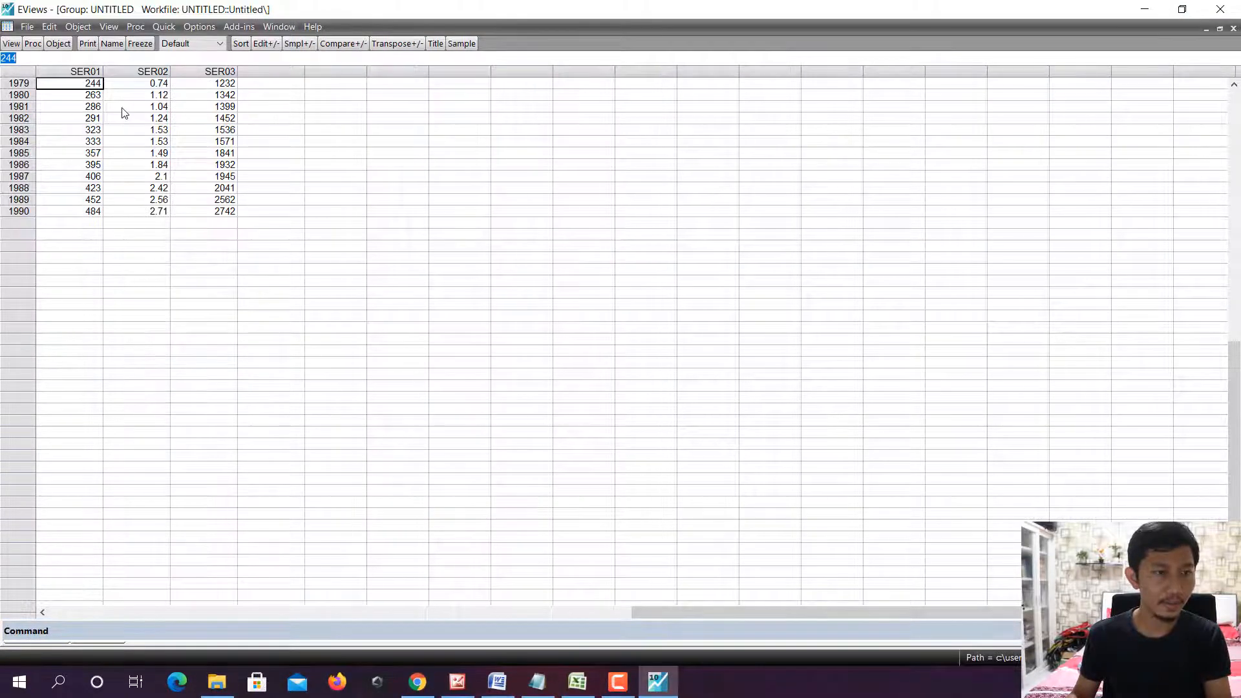
click(1233, 27)
click(585, 367)
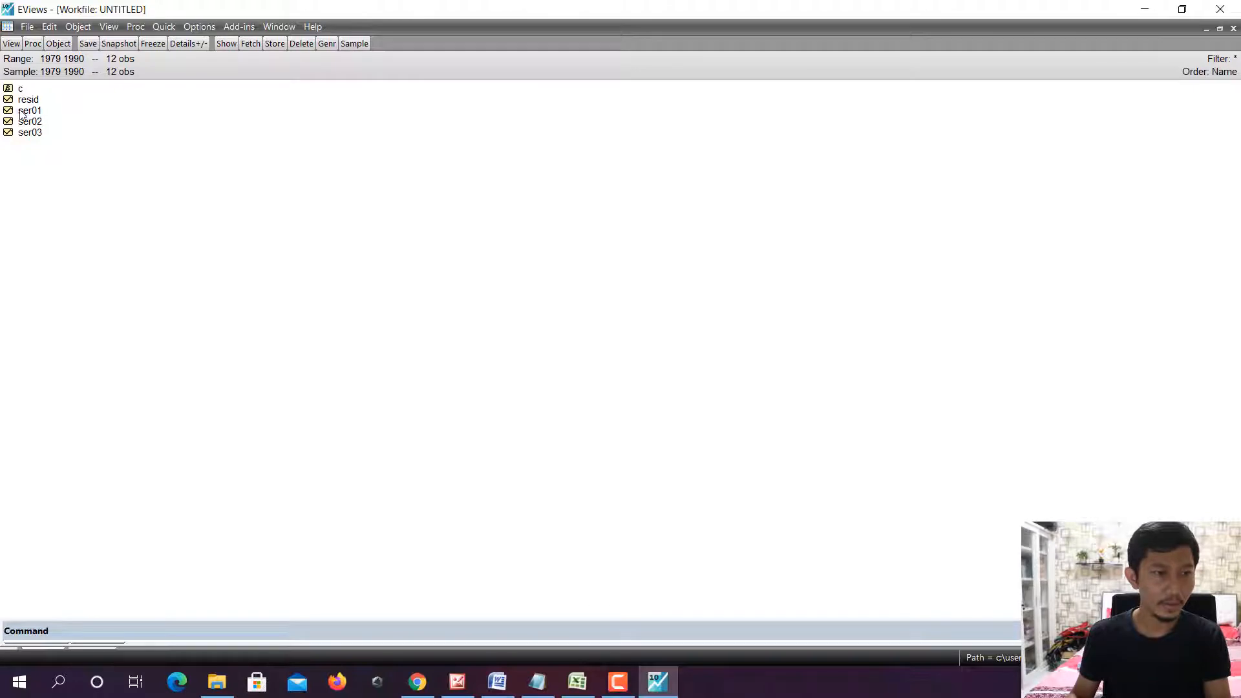
Rename the series ser01 as HM and check the column headings in Excel
right_click(26, 111)
click(84, 308)
text(HM)
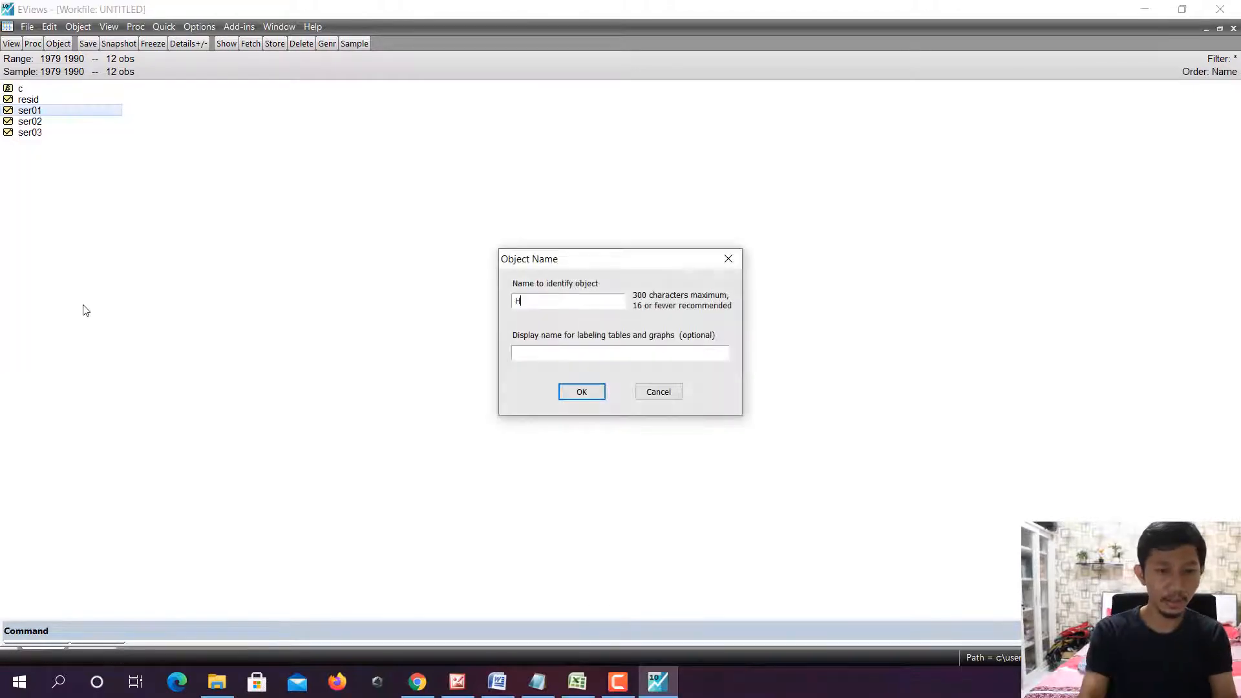
click(572, 390)
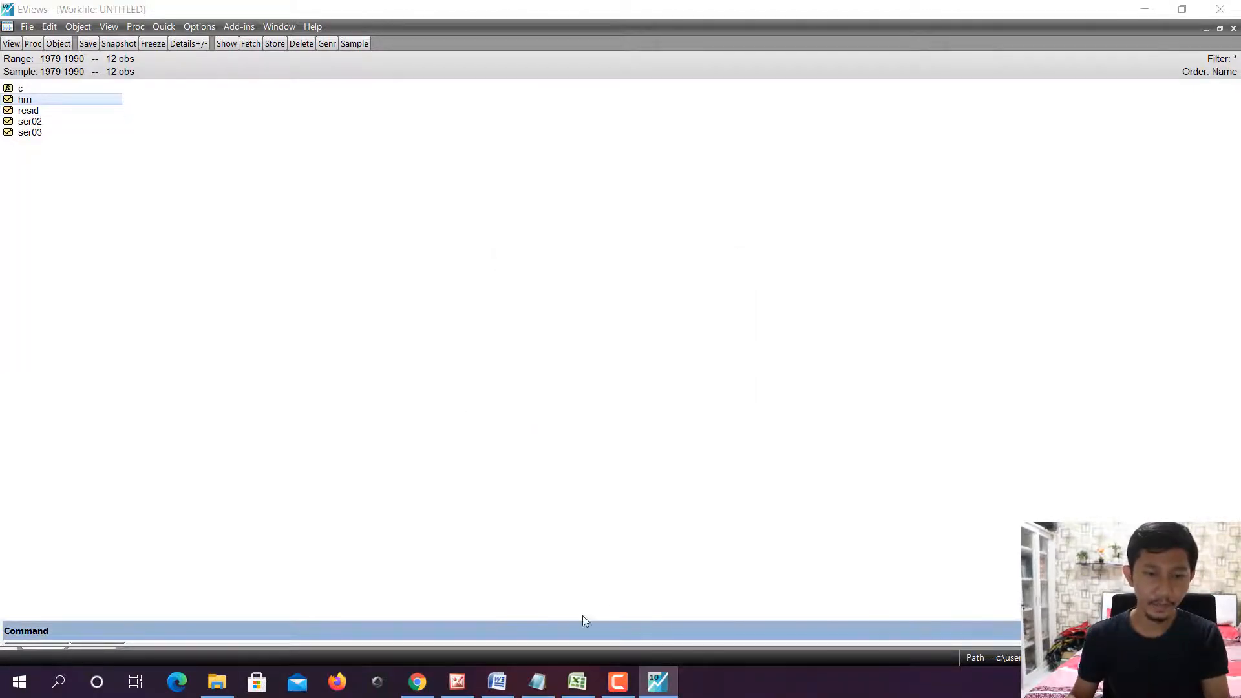
click(577, 681)
click(578, 680)
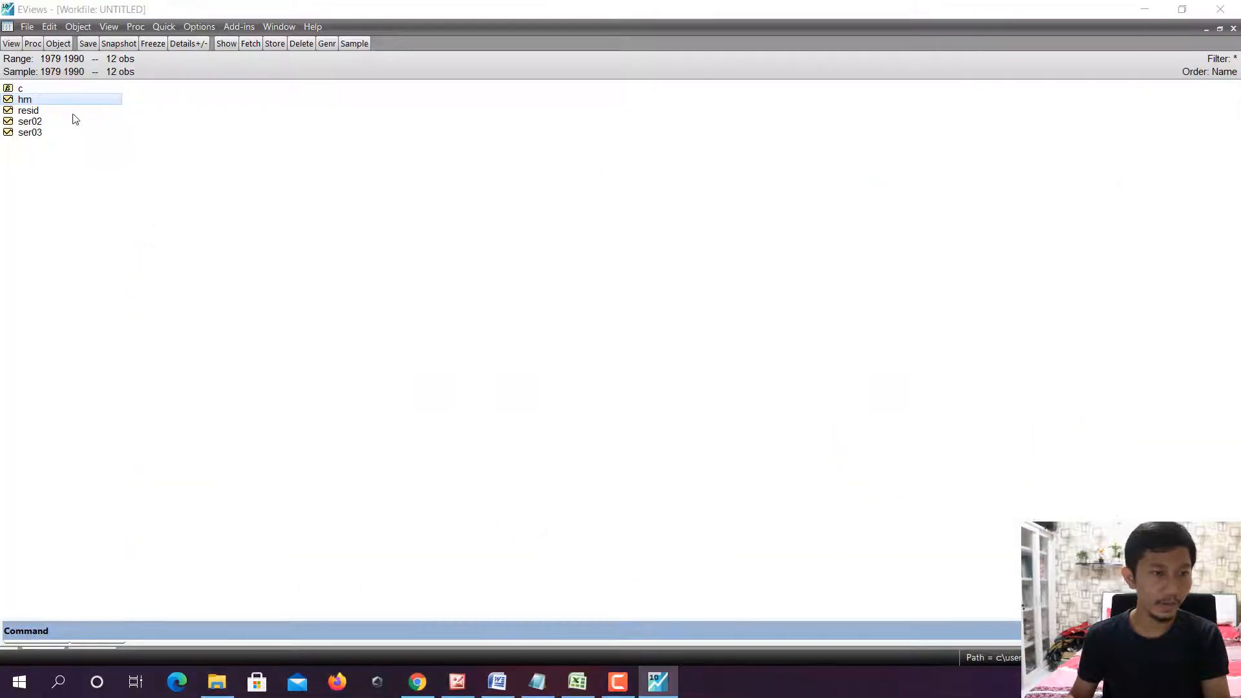
Rename the series ser02 as INF and ser03 as PDRB
right_click(53, 123)
right_click(33, 122)
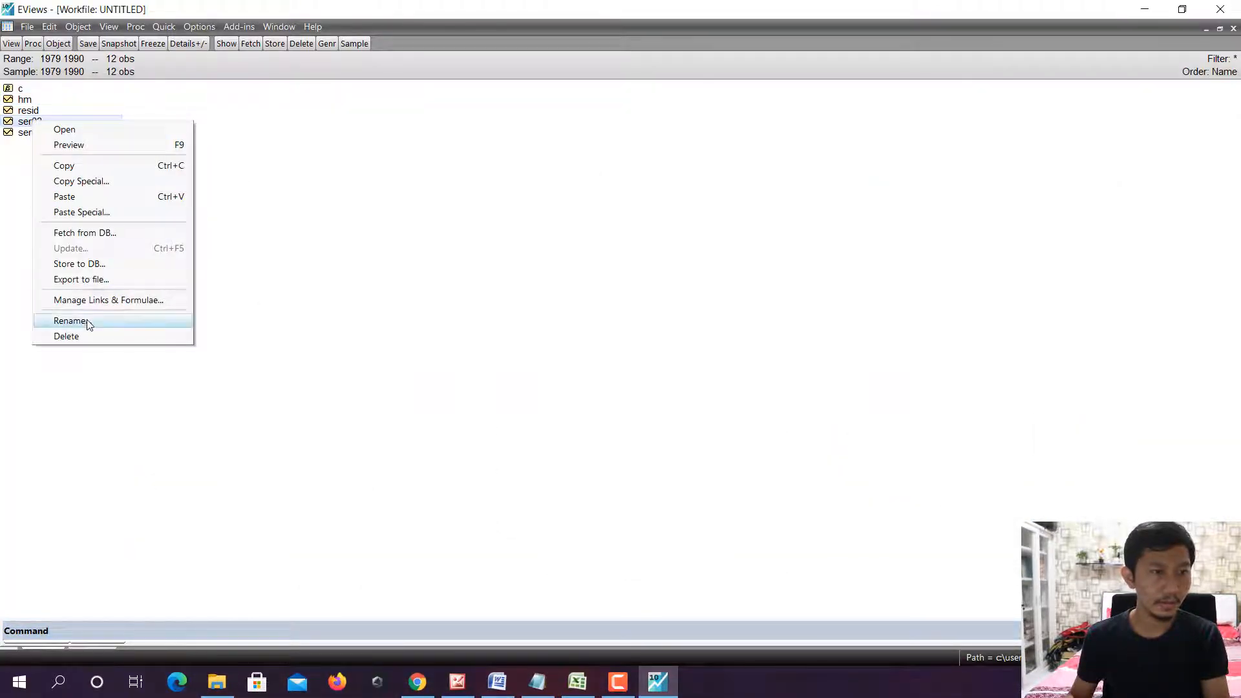
click(82, 321)
text(INF)
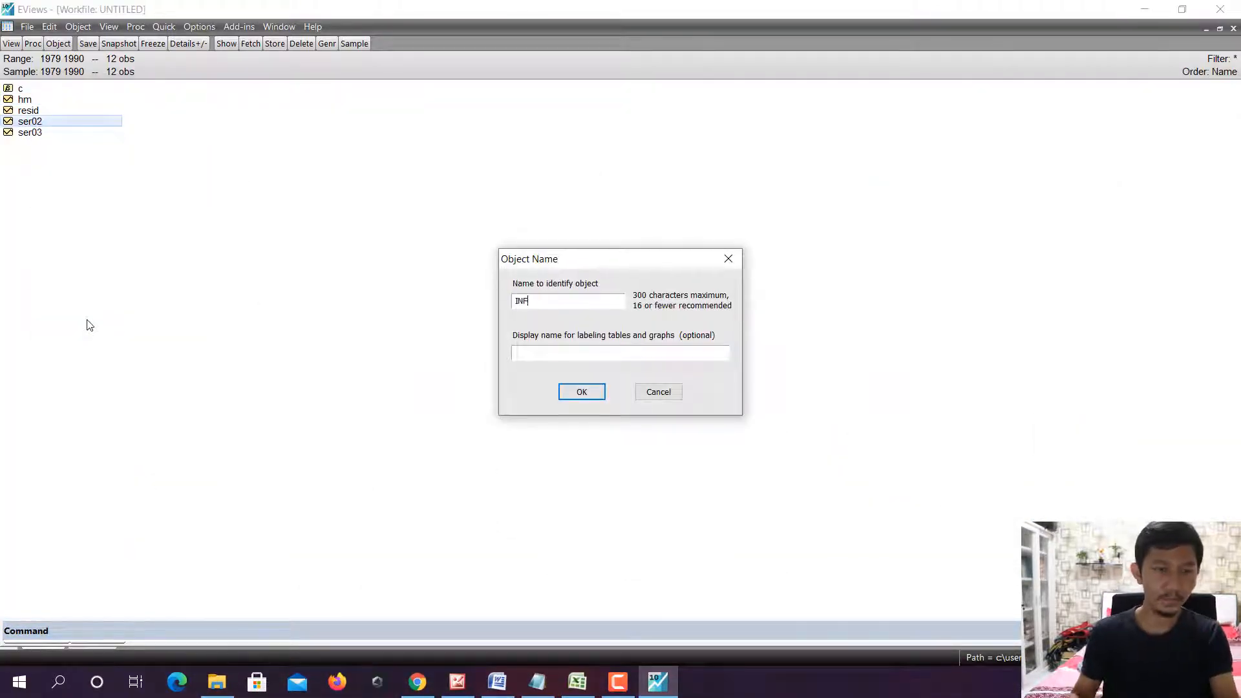
click(590, 392)
right_click(22, 139)
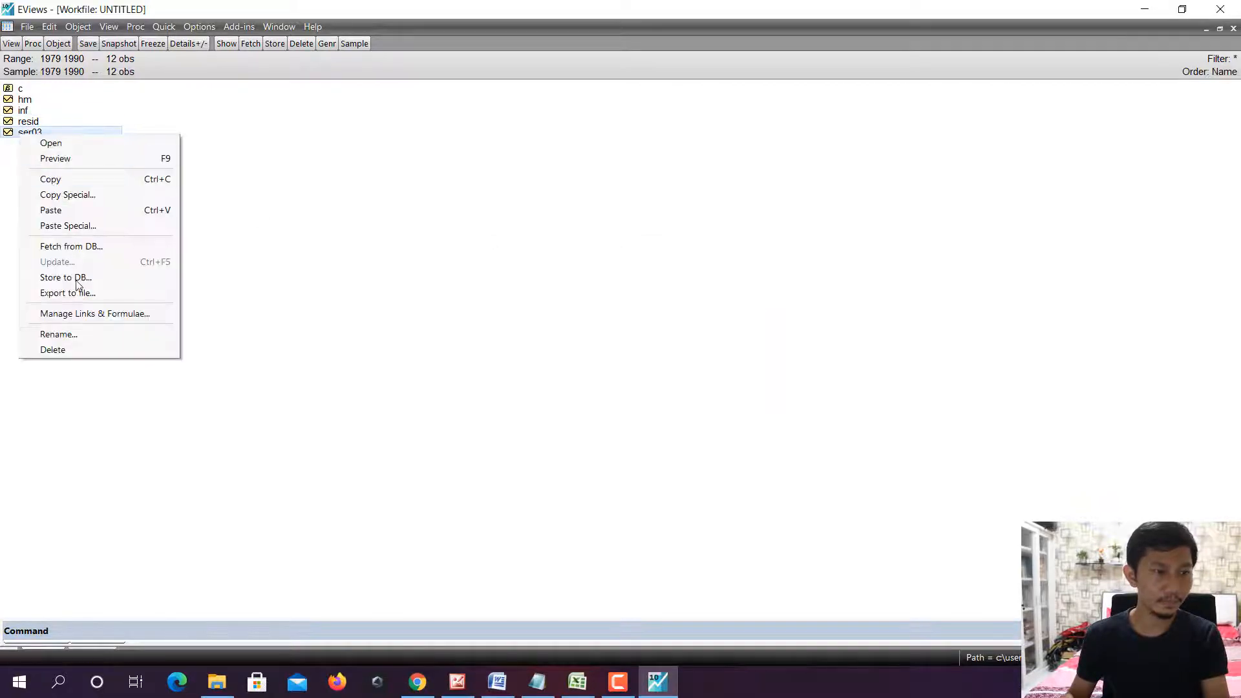
click(79, 338)
text(PDRB)
key(Return)
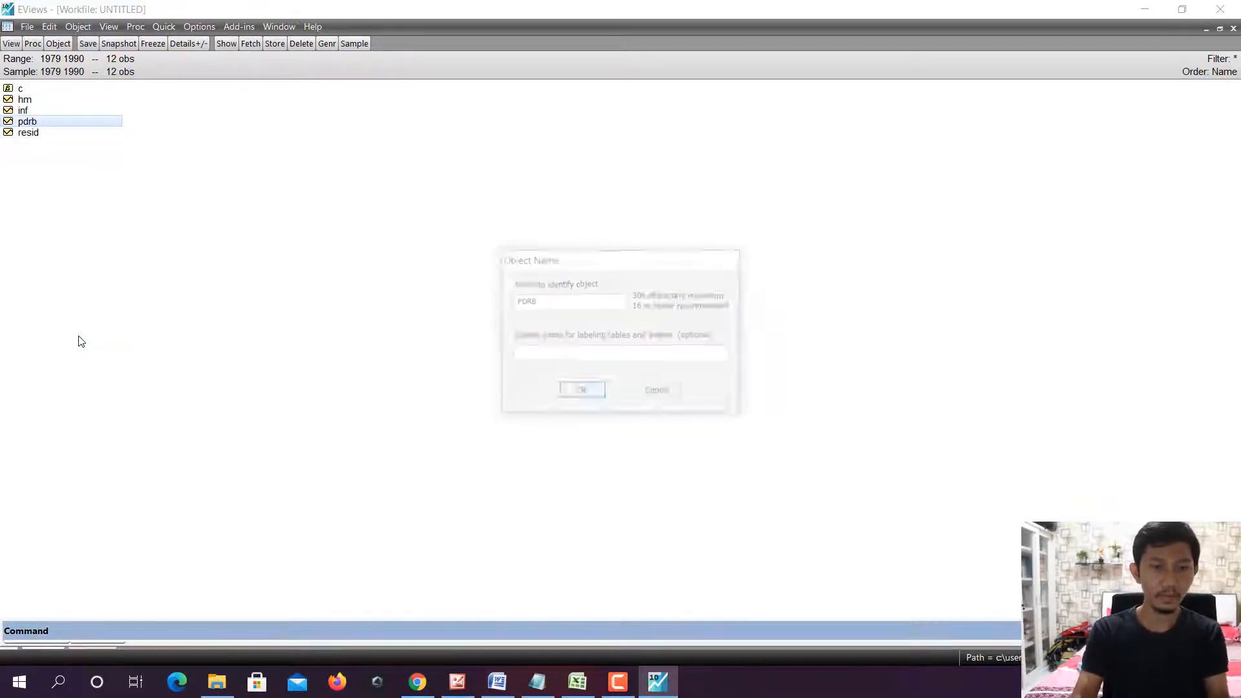
Open the series hm, inf and pdrb together as a group
click(24, 101)
ctrl+click(25, 112)
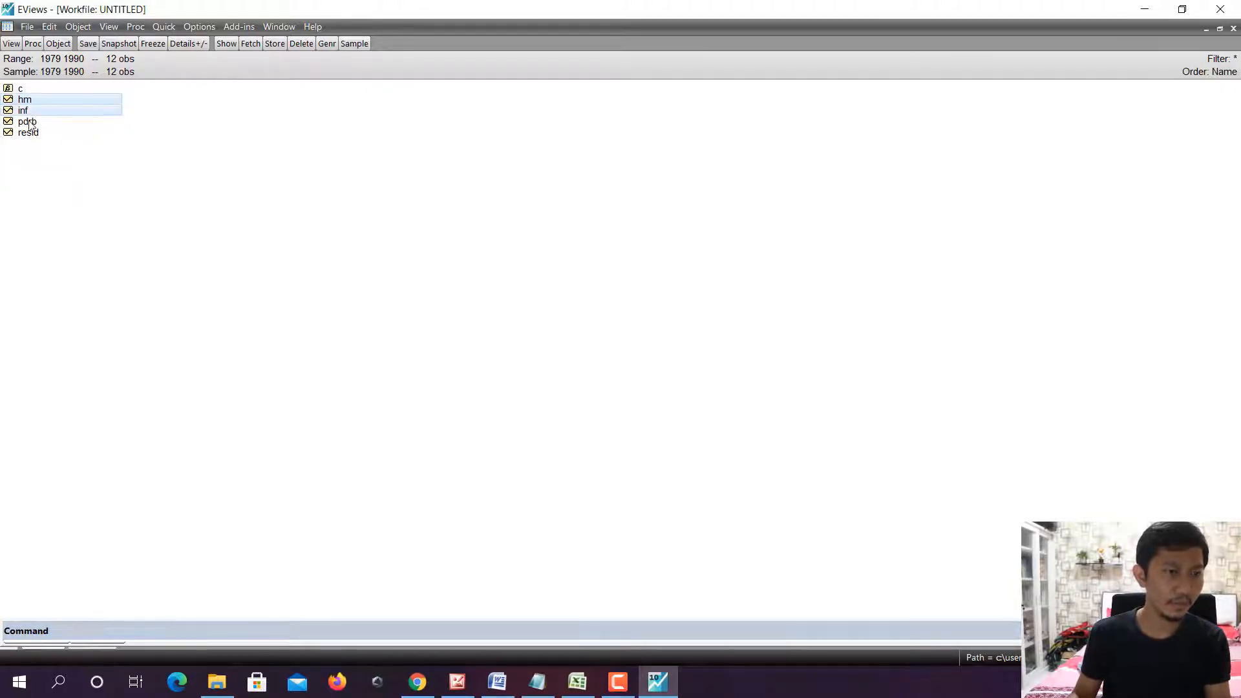
ctrl+click(27, 122)
right_click(22, 113)
mouse_move(134, 120)
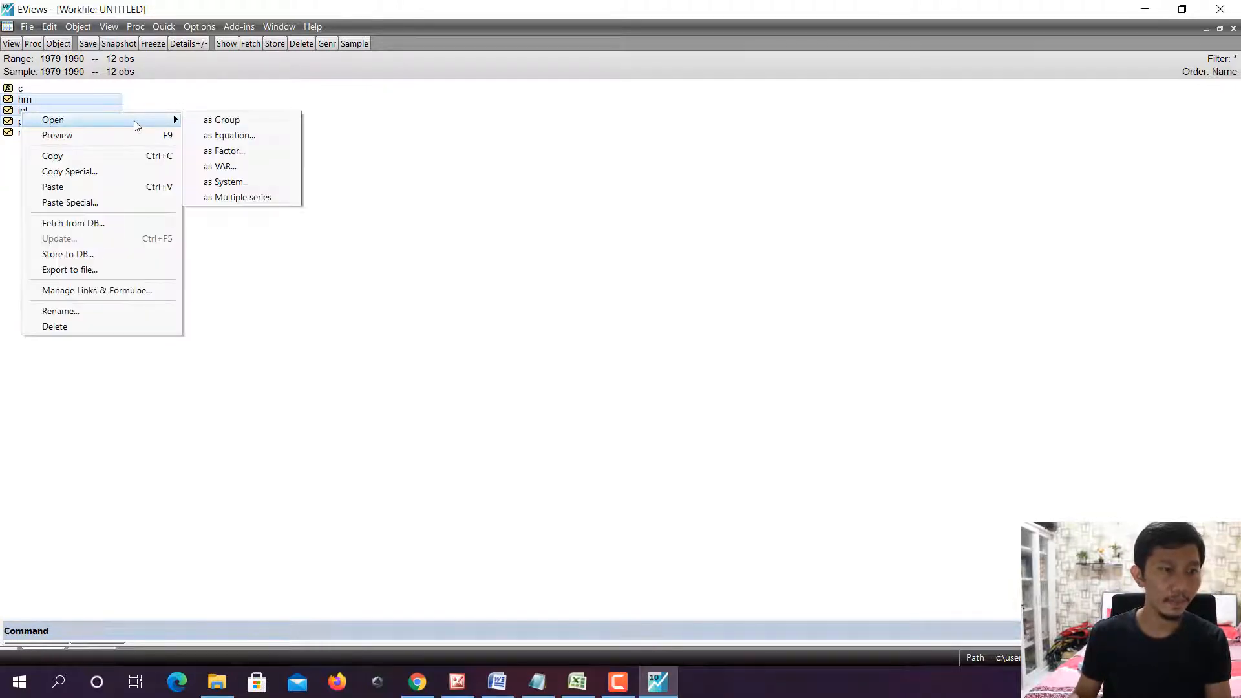
click(252, 121)
Run the Johansen cointegration test on the group with intercept (no trend) in CE and test VAR, lag intervals 1 1 and MHM critical values at 0.05
click(108, 26)
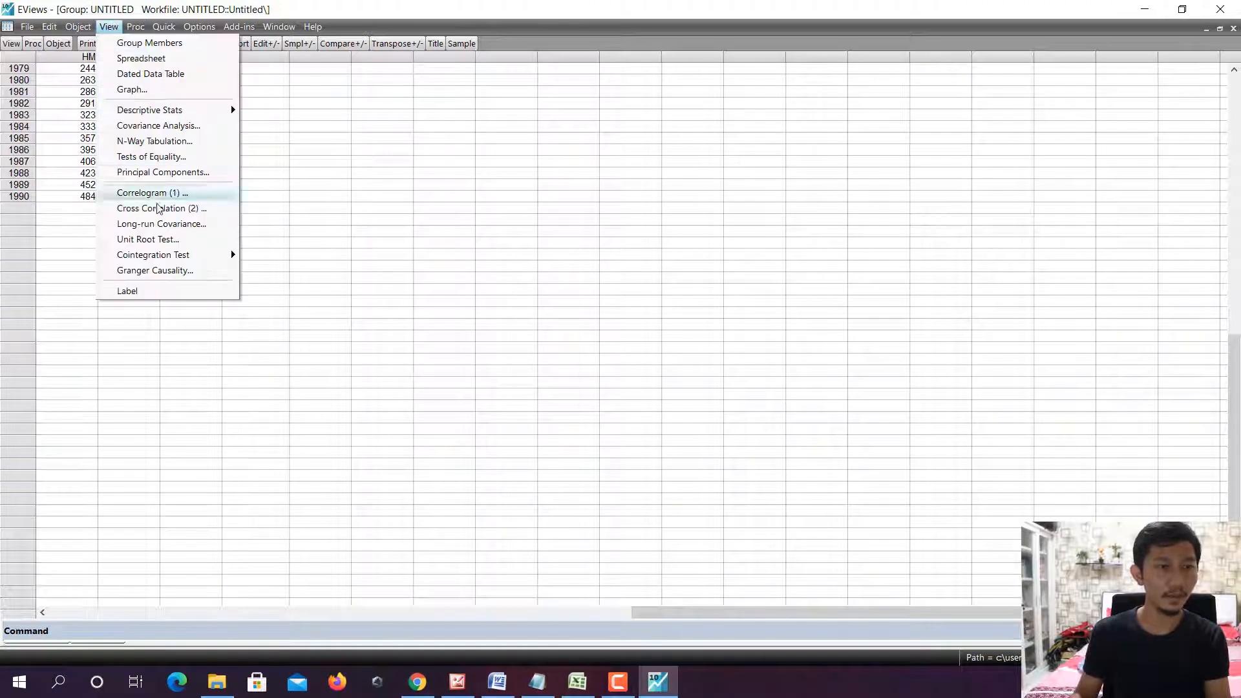
mouse_move(213, 256)
click(292, 256)
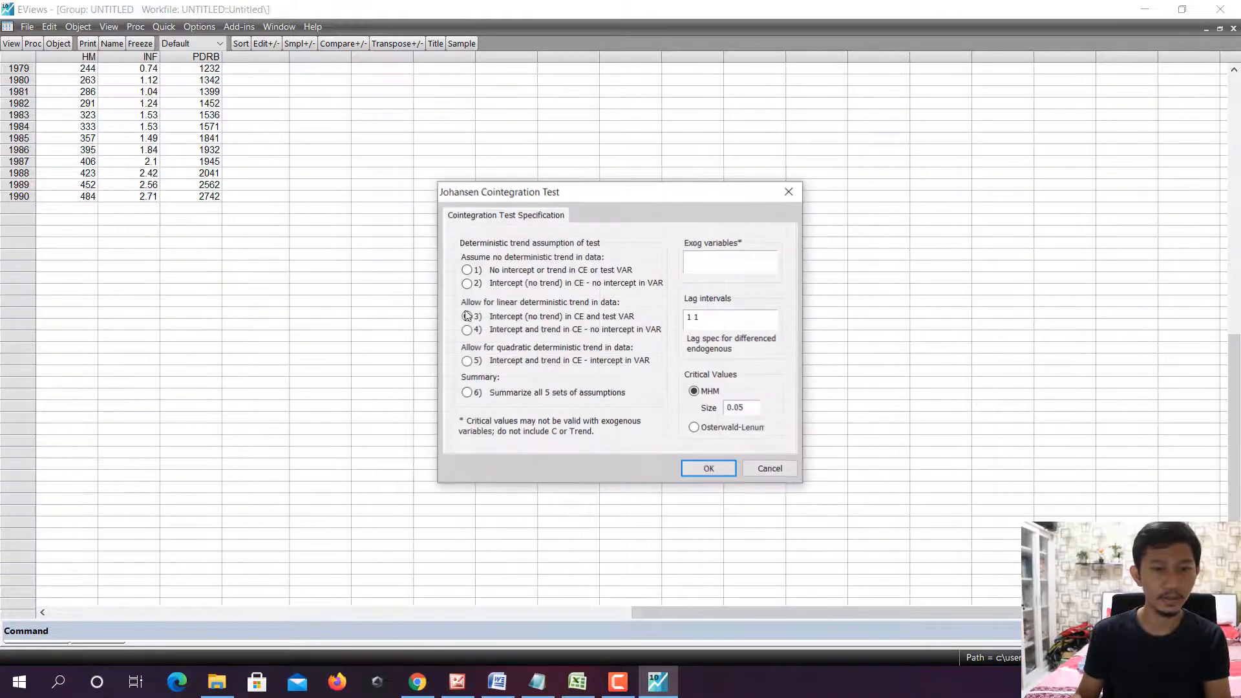
click(708, 466)
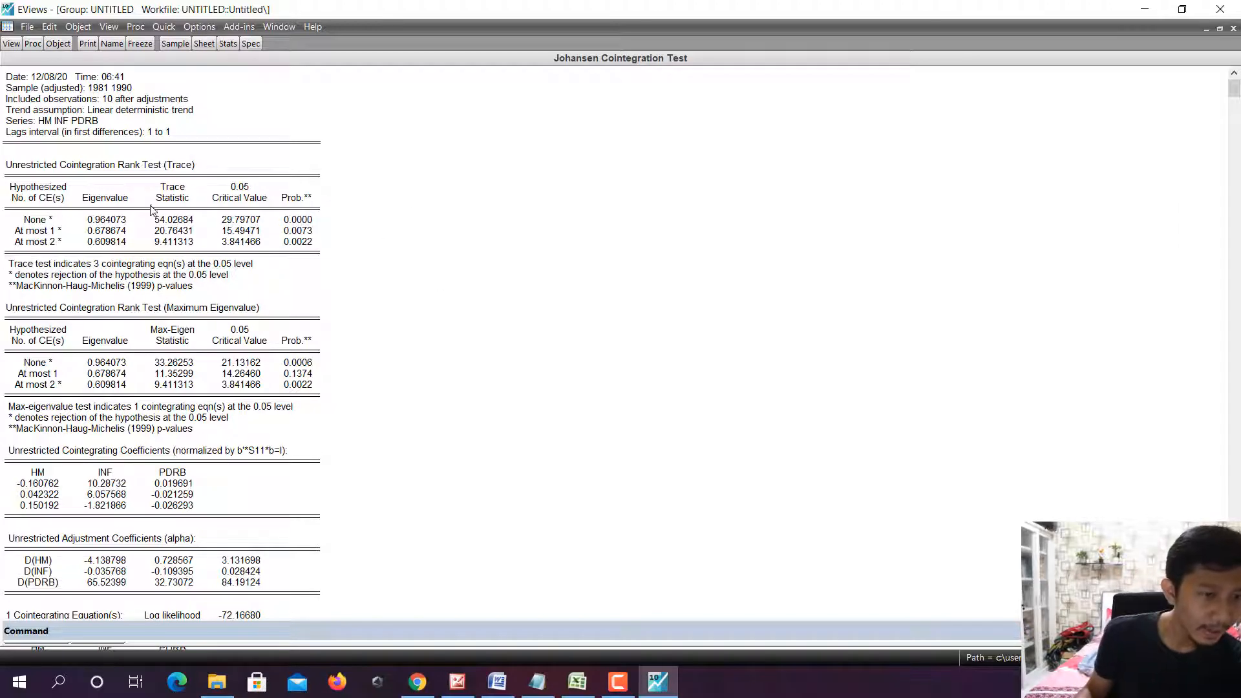
Examine the trace test's conclusion line and the probability of each hypothesized number of cointegrating equations
click(23, 270)
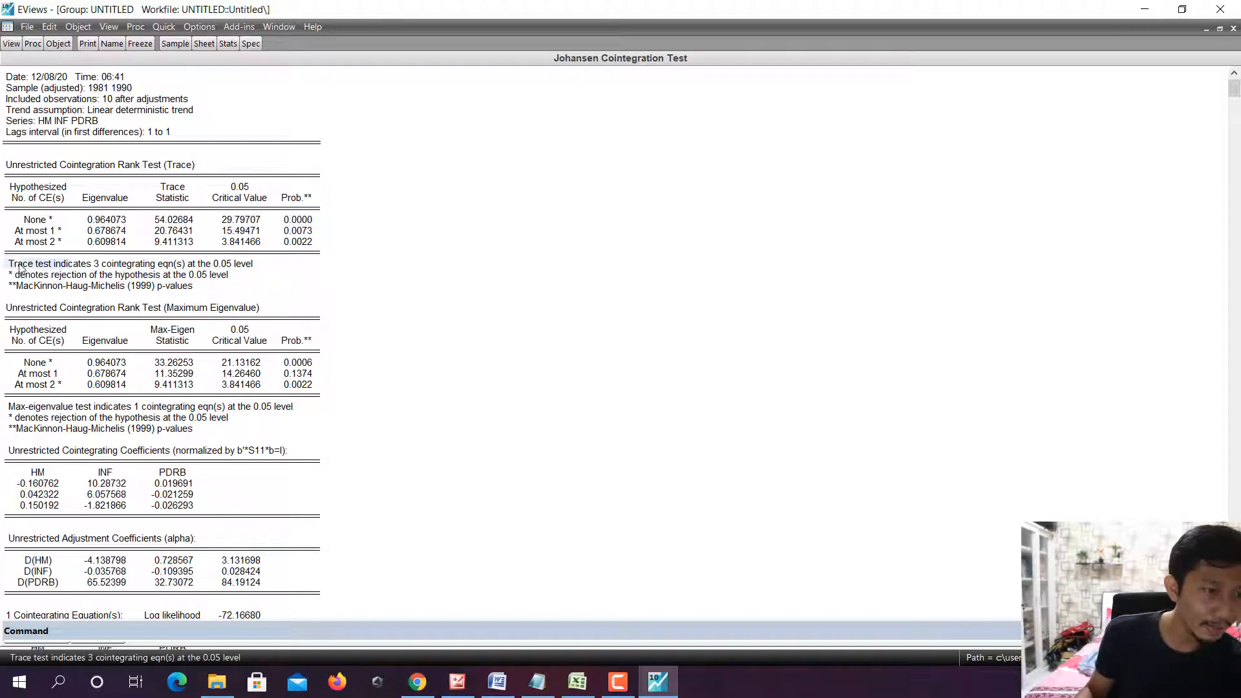
click(100, 267)
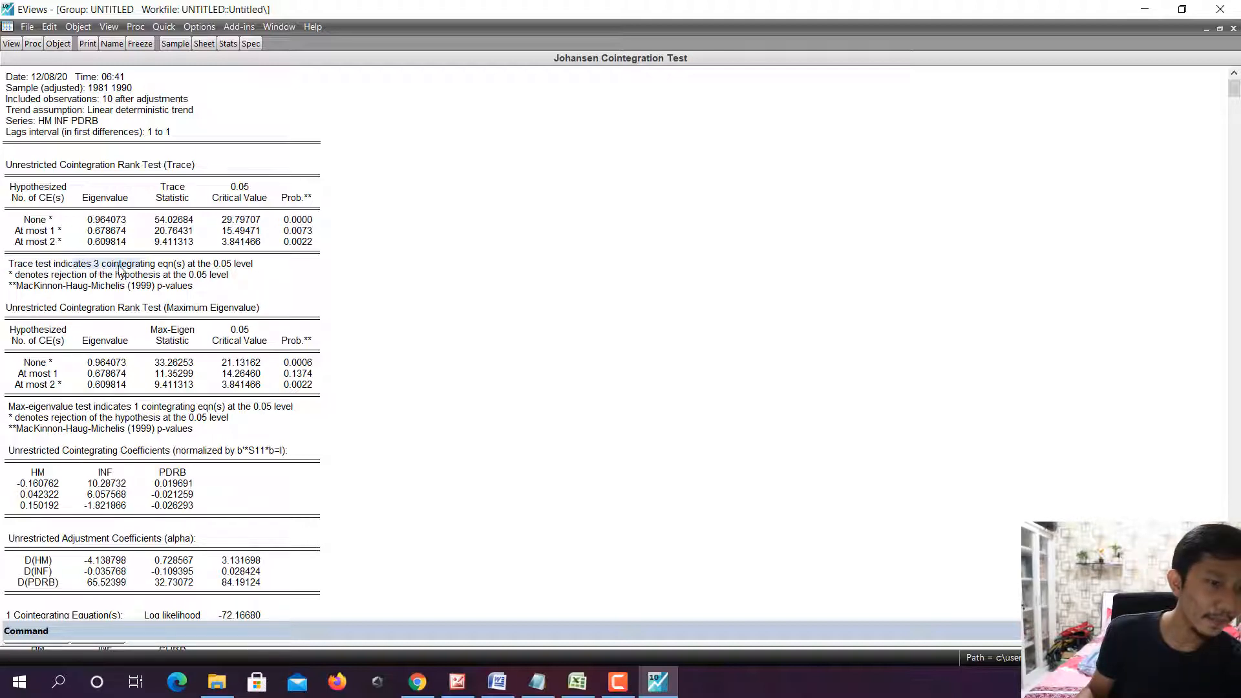
drag(113, 268, 158, 271)
click(164, 268)
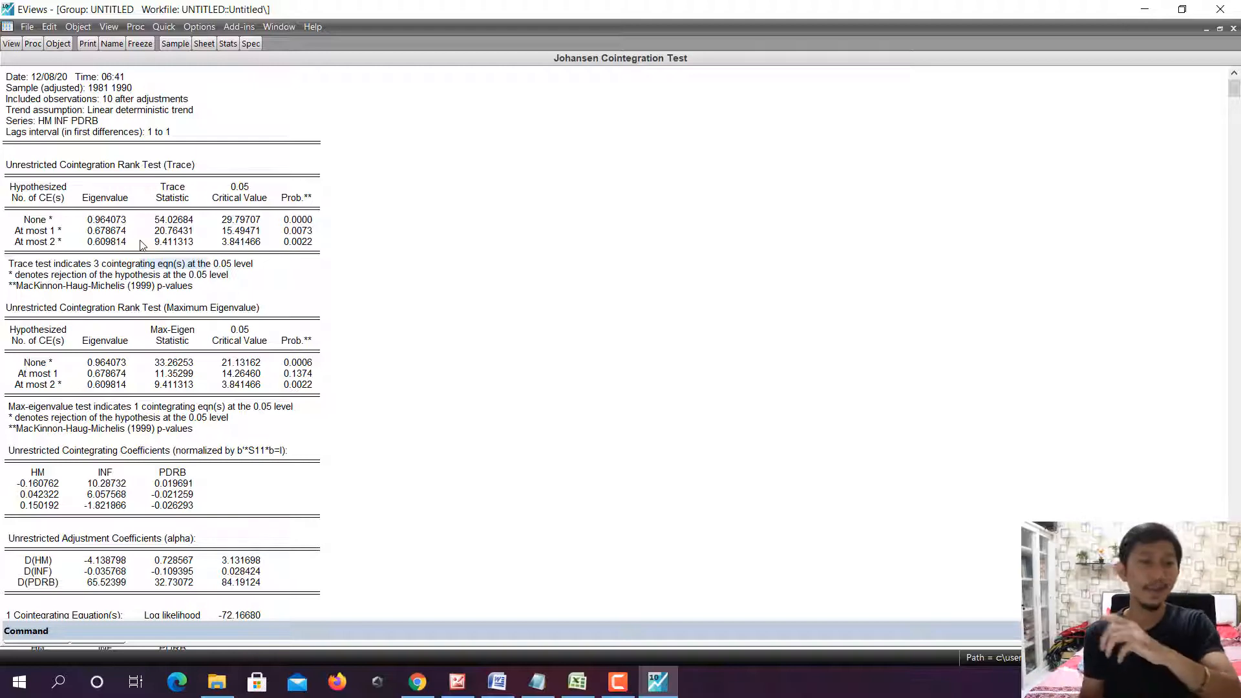
click(289, 222)
click(291, 233)
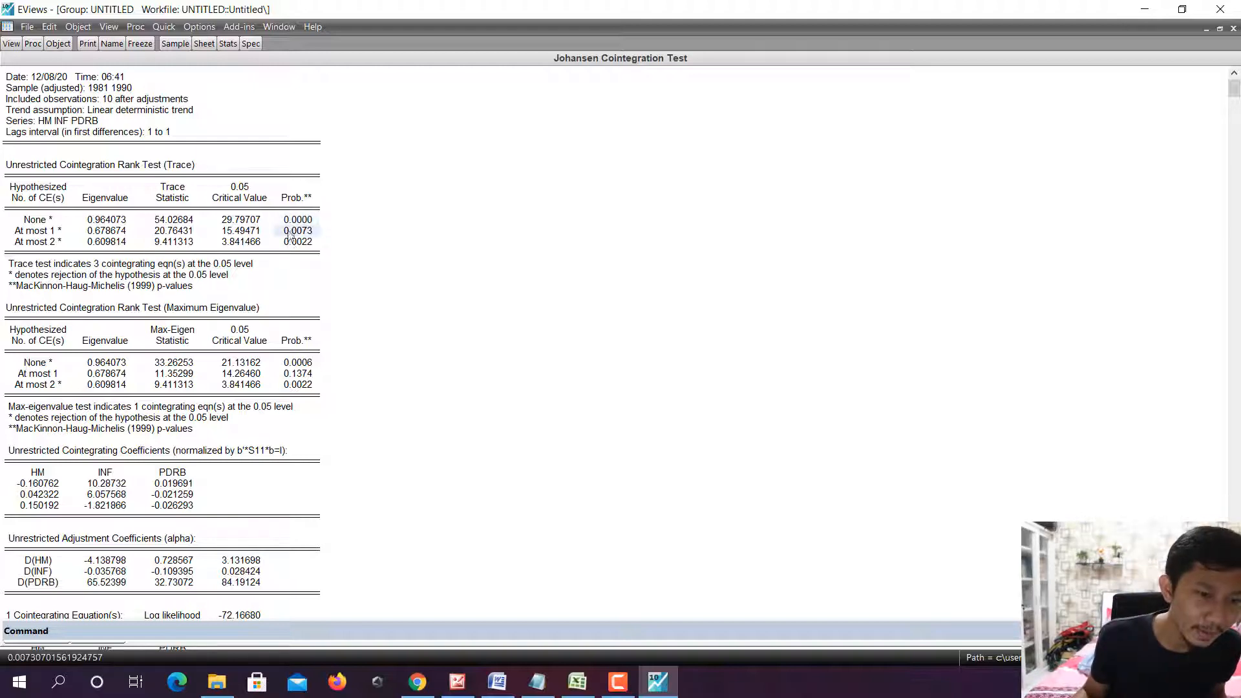
click(292, 242)
click(298, 223)
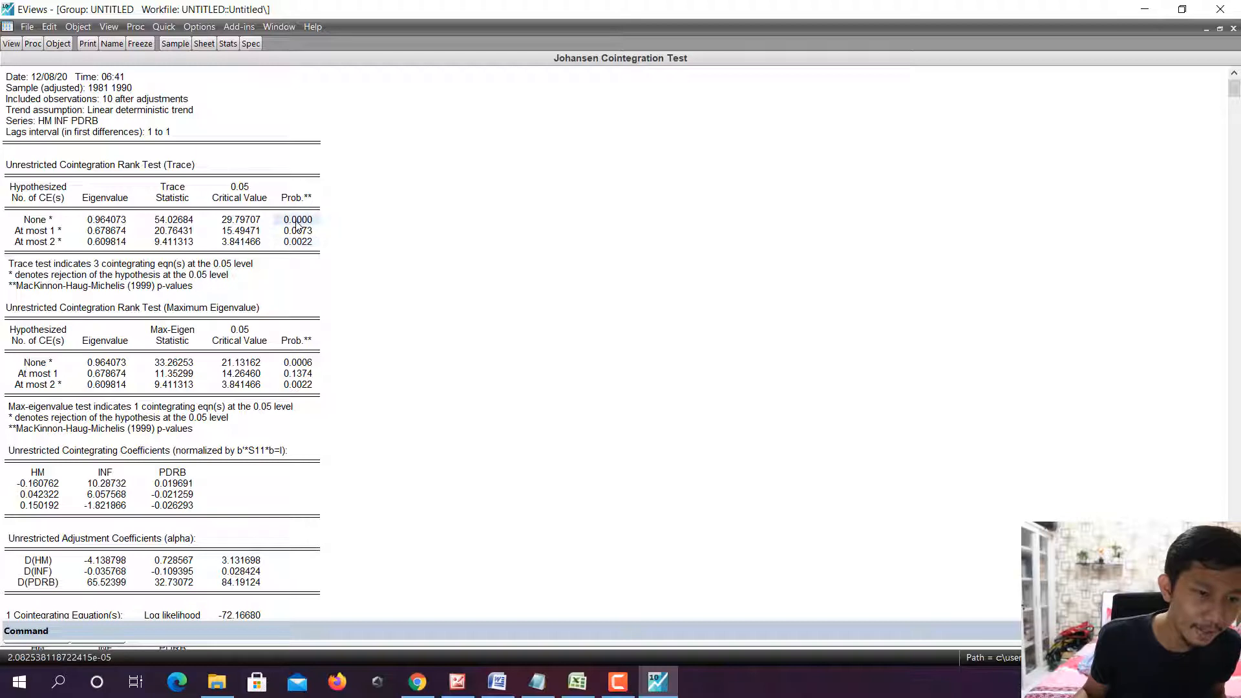
click(44, 219)
click(48, 231)
click(50, 241)
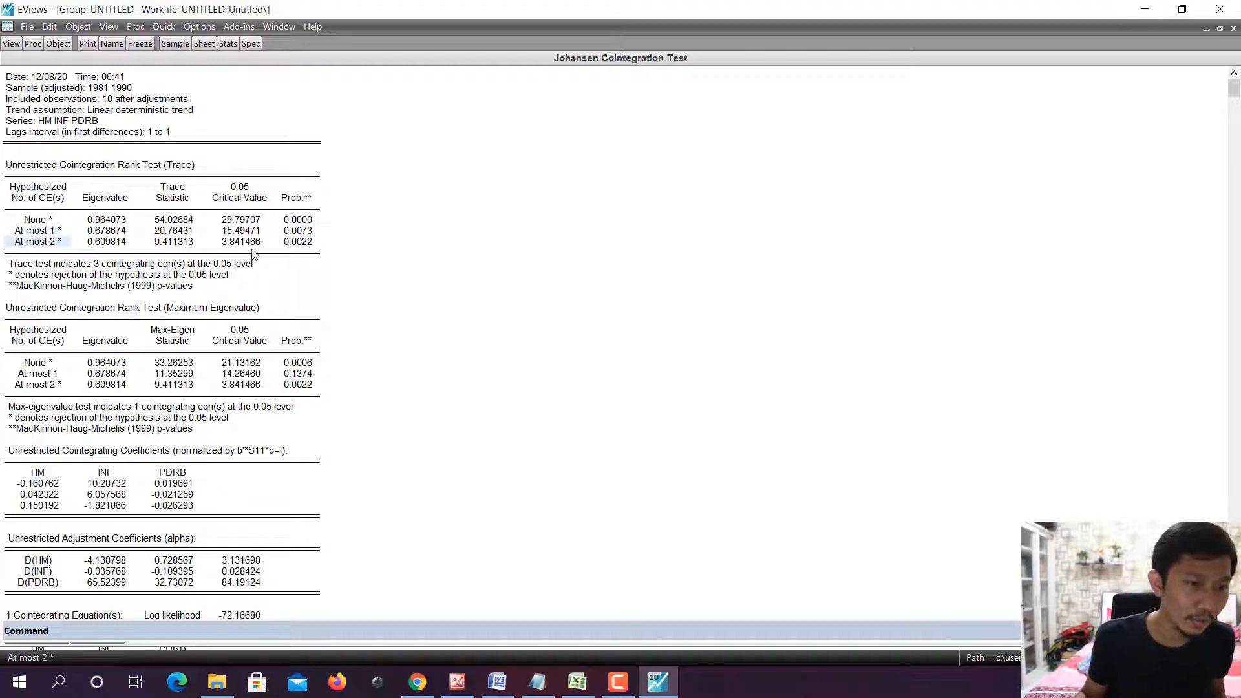
click(297, 220)
click(298, 230)
click(298, 242)
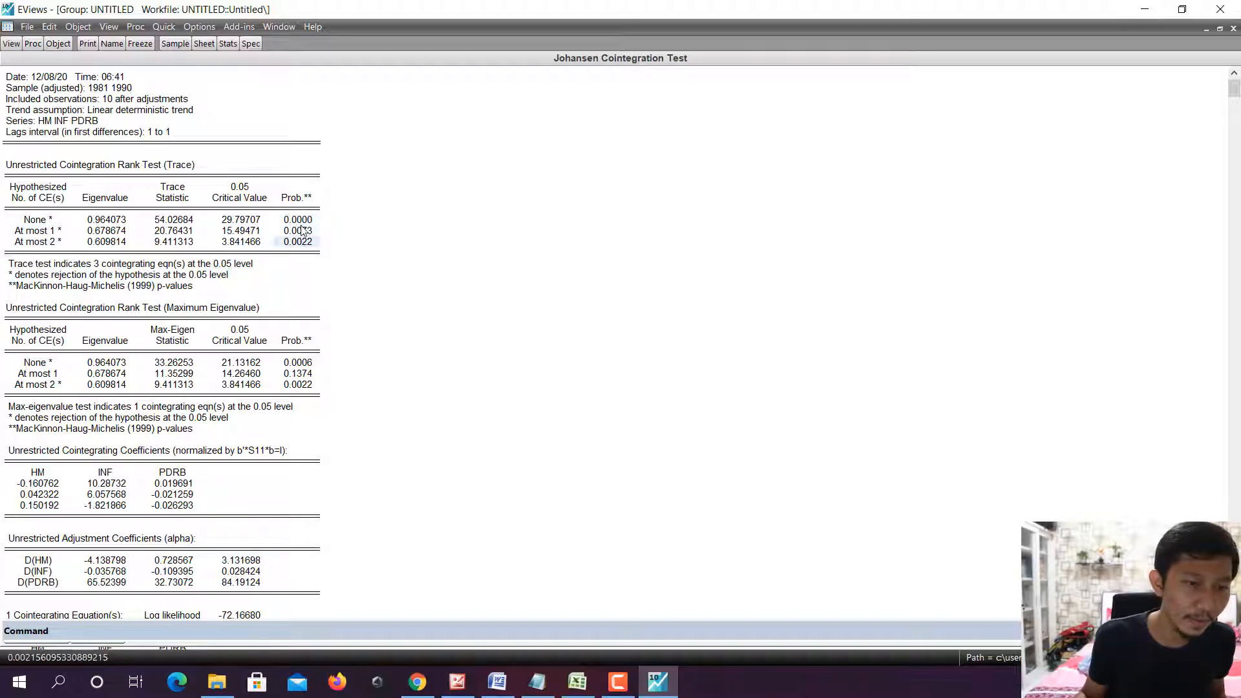
click(301, 222)
click(302, 232)
click(303, 223)
click(302, 232)
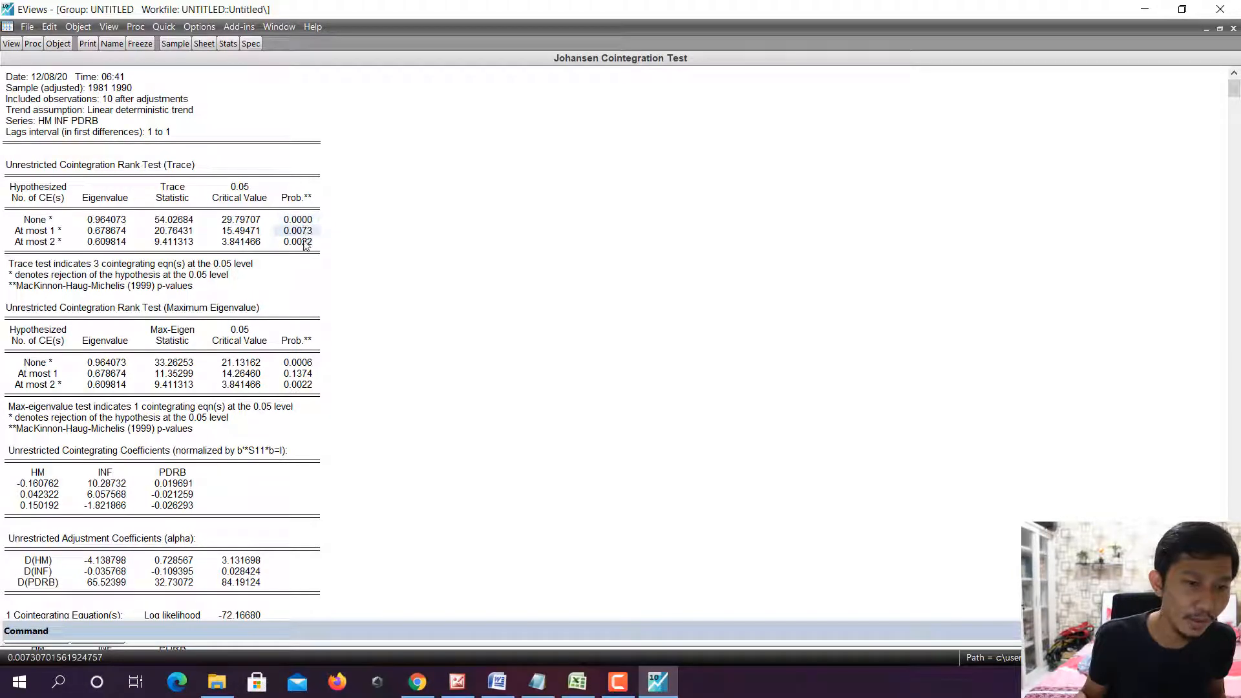
click(304, 242)
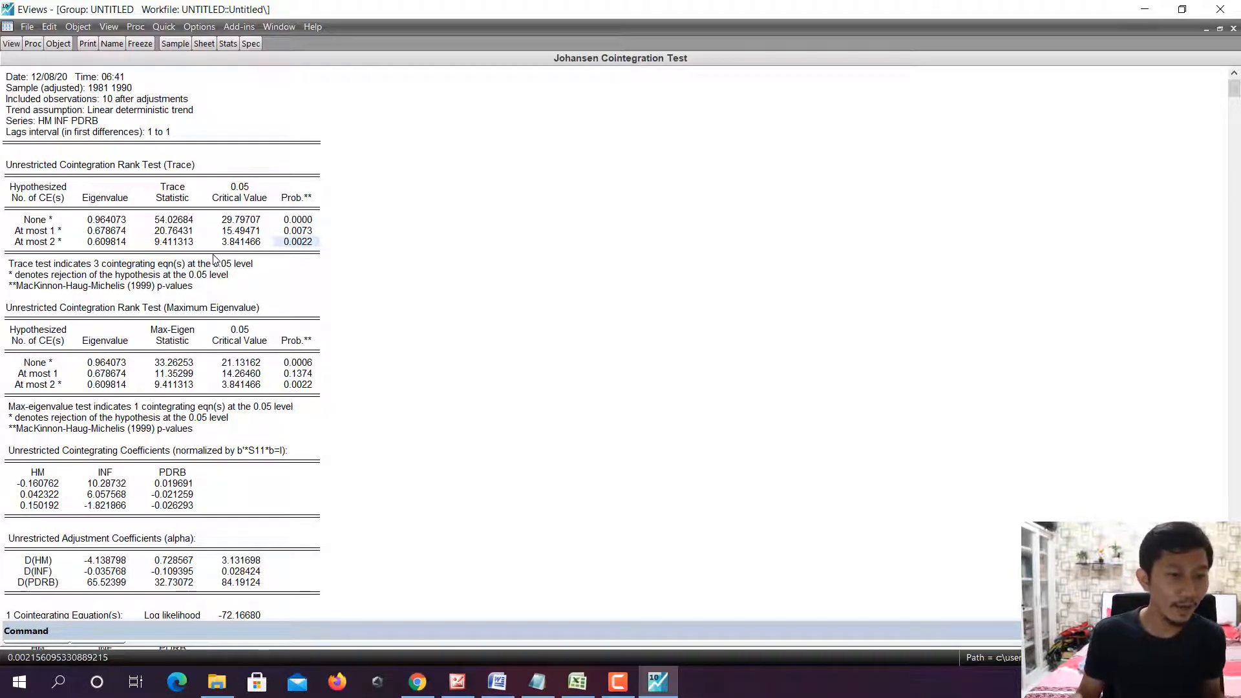
Examine the maximum eigenvalue test's conclusion and compare it with the trace test's conclusion
scroll(215, 258, down, 3)
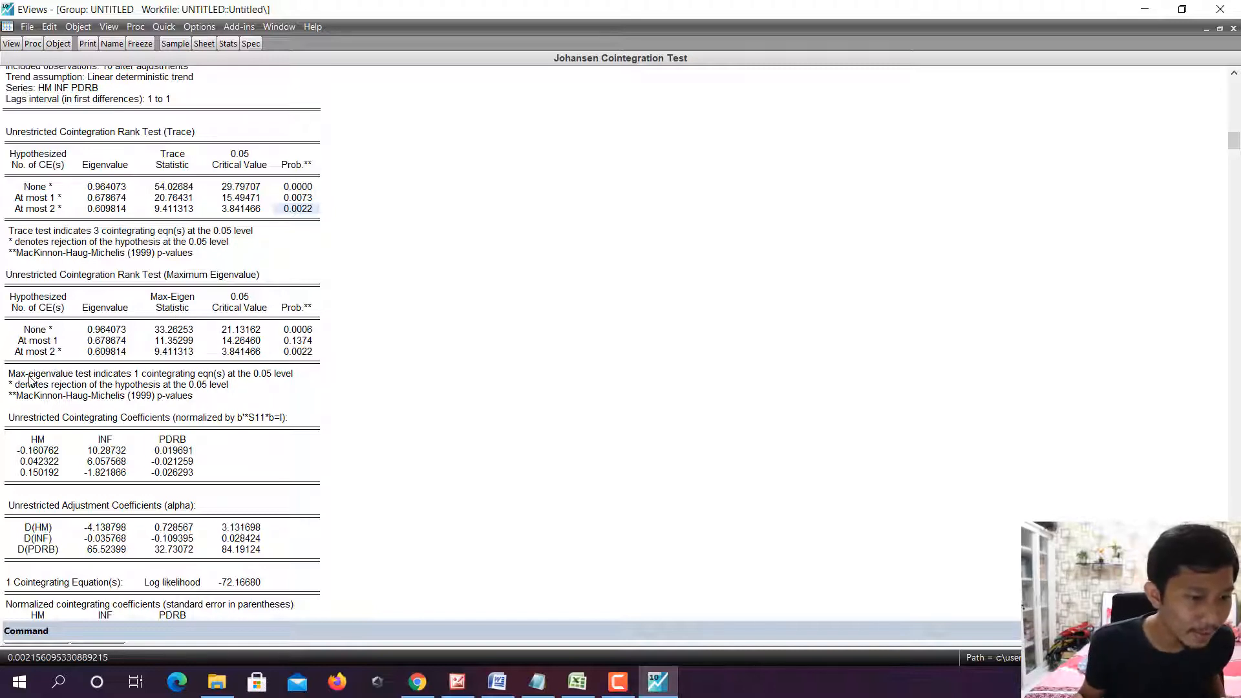
click(84, 380)
click(124, 375)
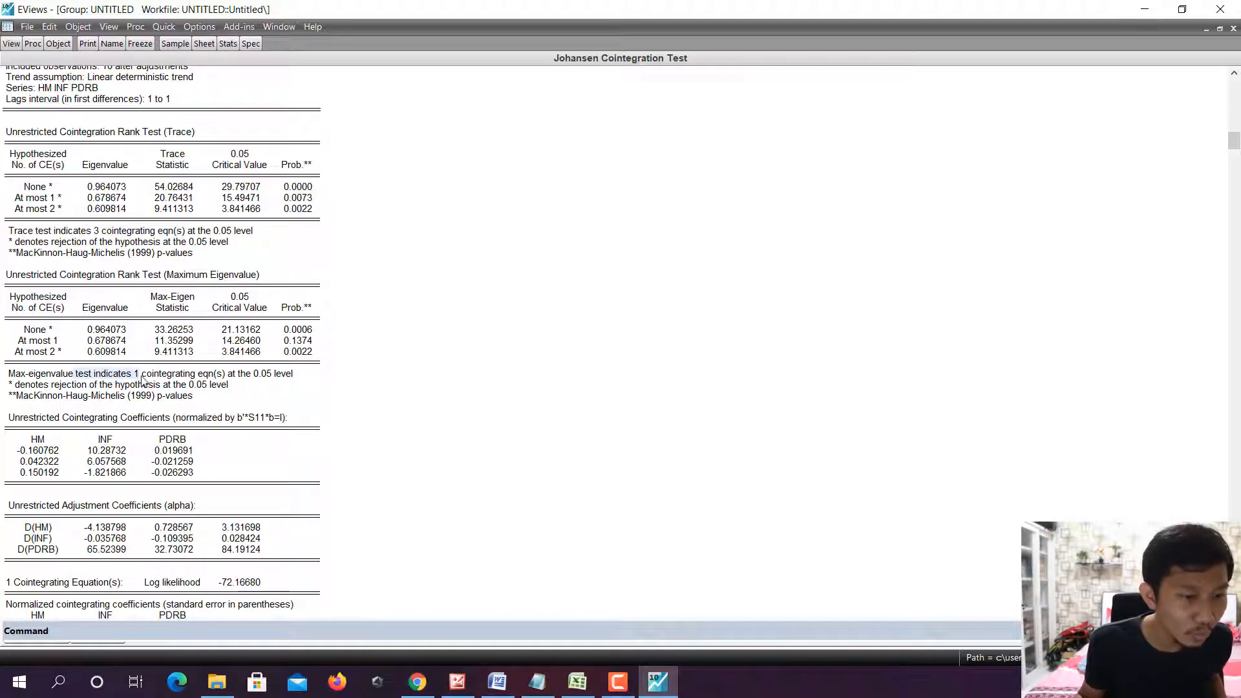
click(174, 379)
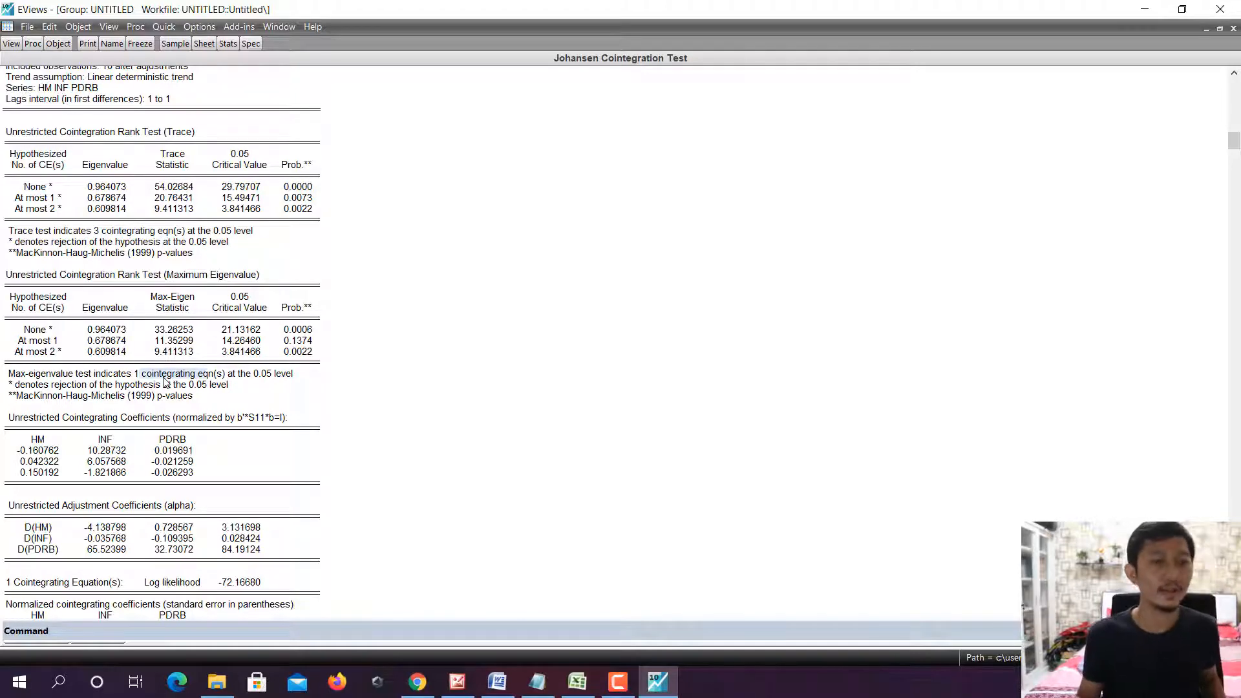
click(91, 232)
click(133, 376)
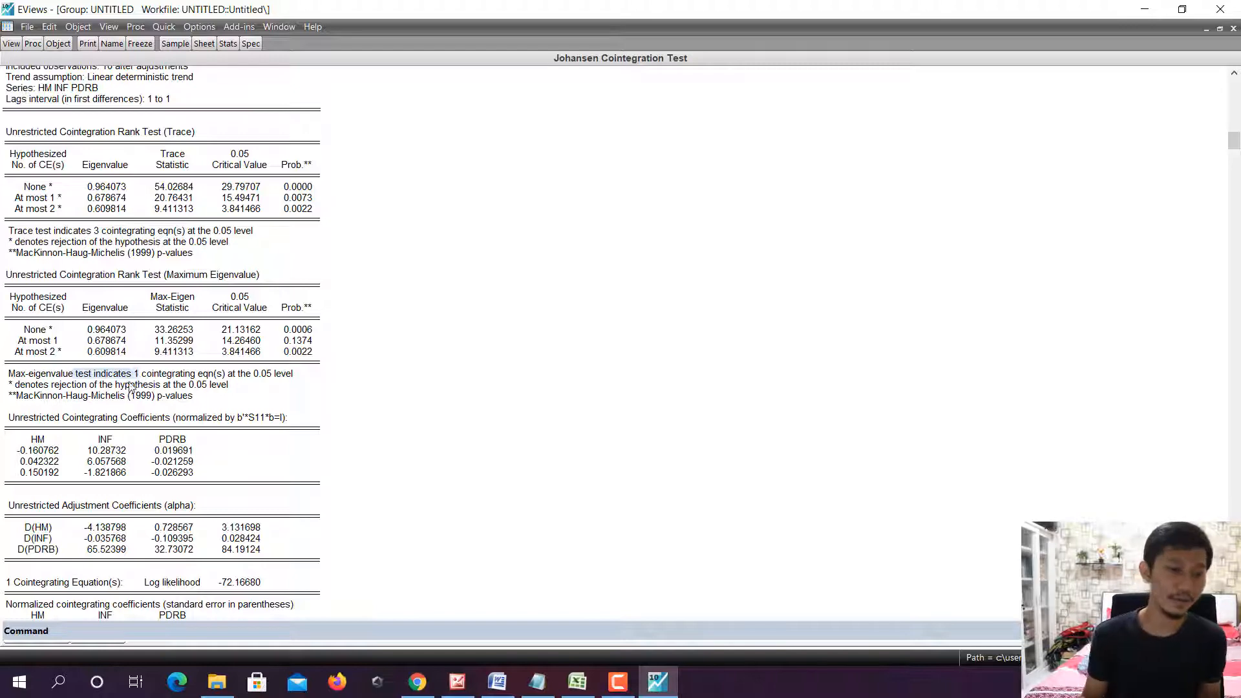
click(101, 236)
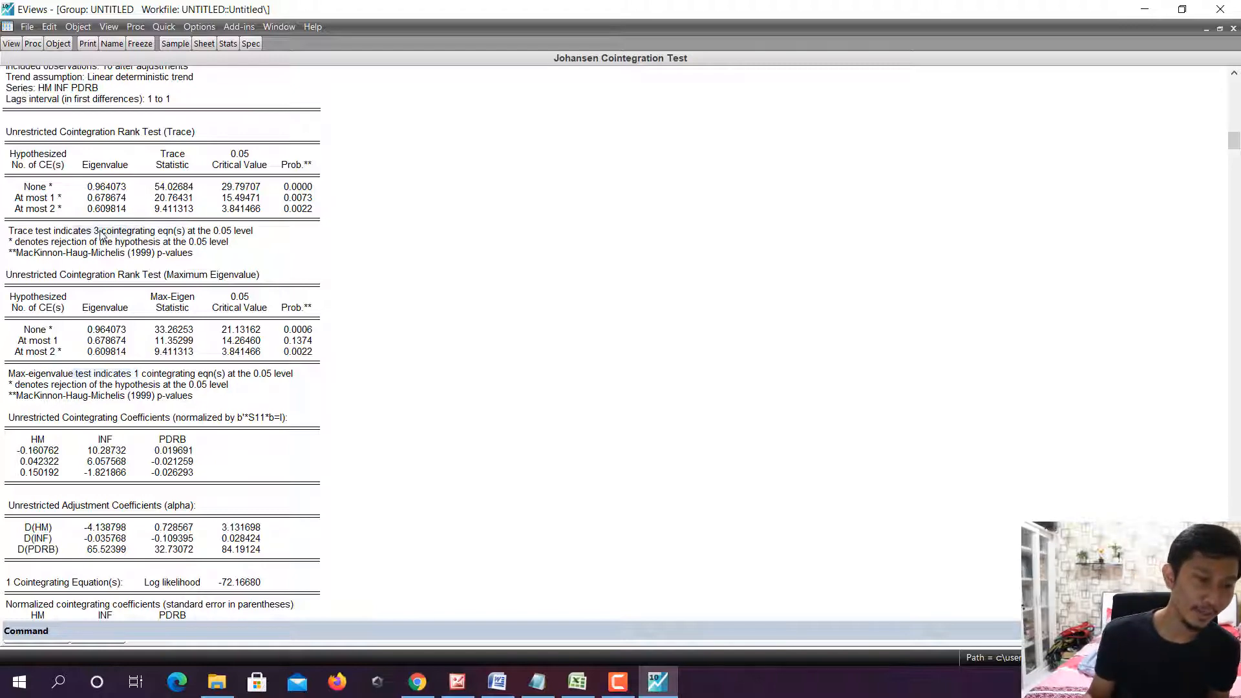
click(133, 377)
scroll(140, 388, down, 4)
scroll(140, 388, up, 5)
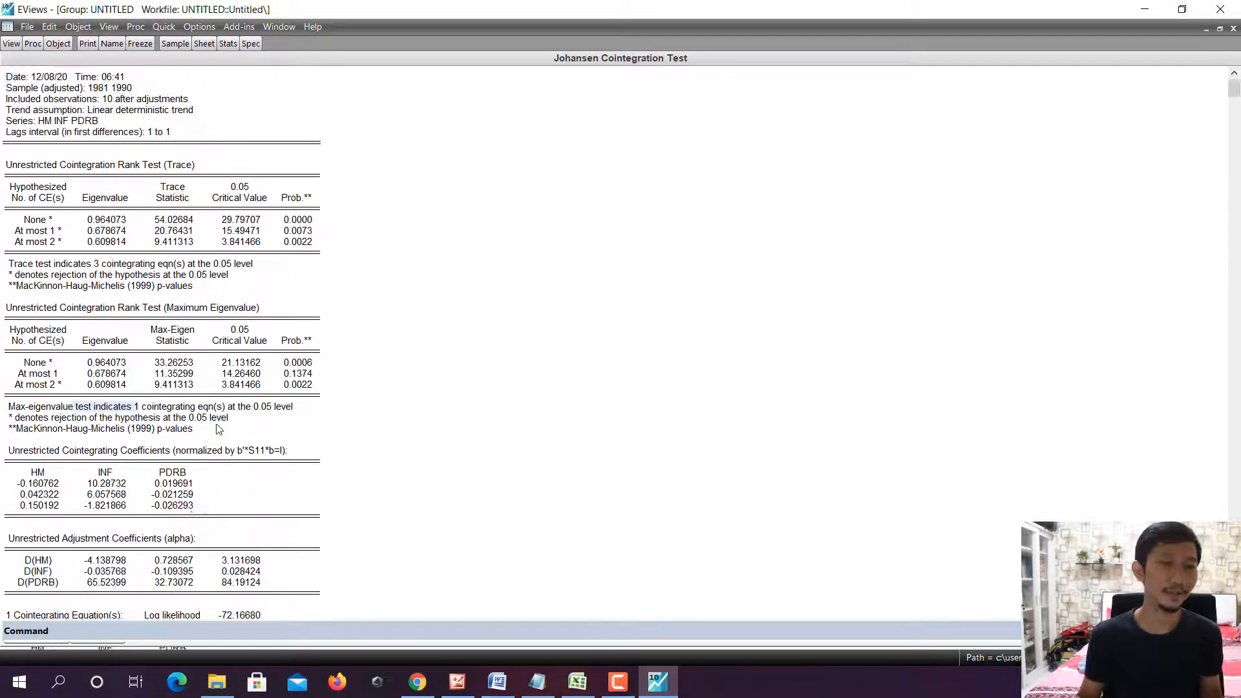